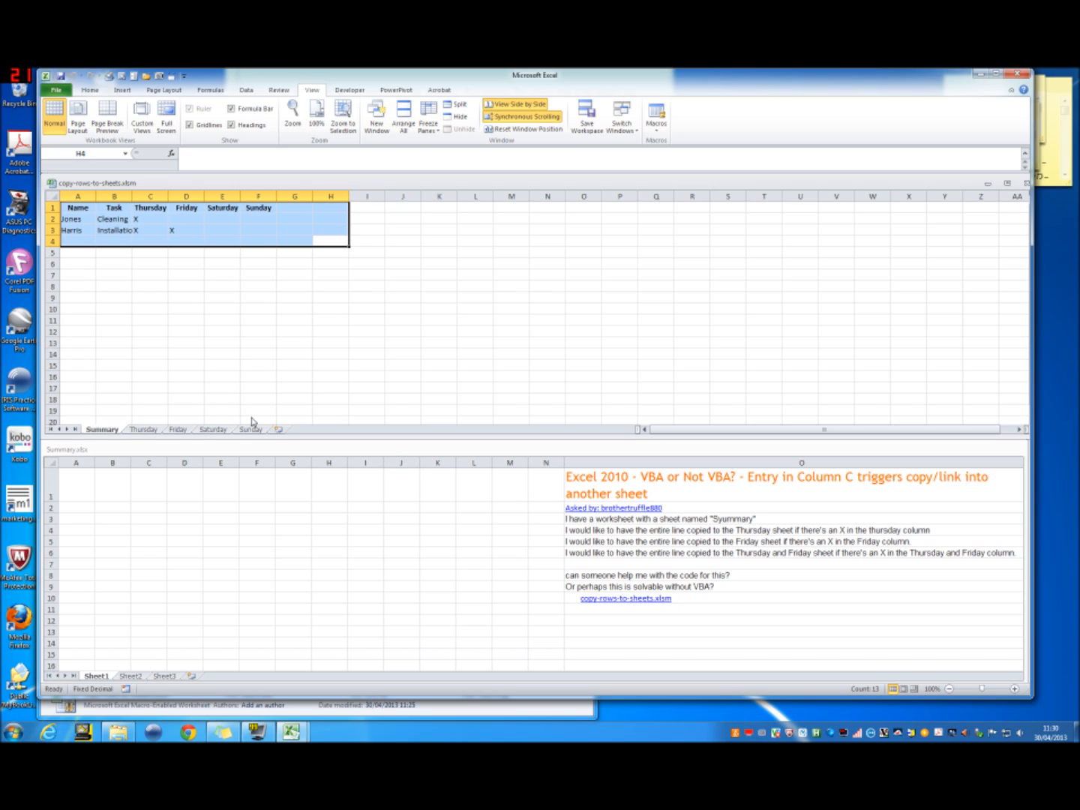
# Step: Examine the X marks on the Summary sheet, the Thursday and Friday sheets of copy-rows-to-sheets.xlsm, and the question notes in Summary.xlsx
pyautogui.click(151, 233)
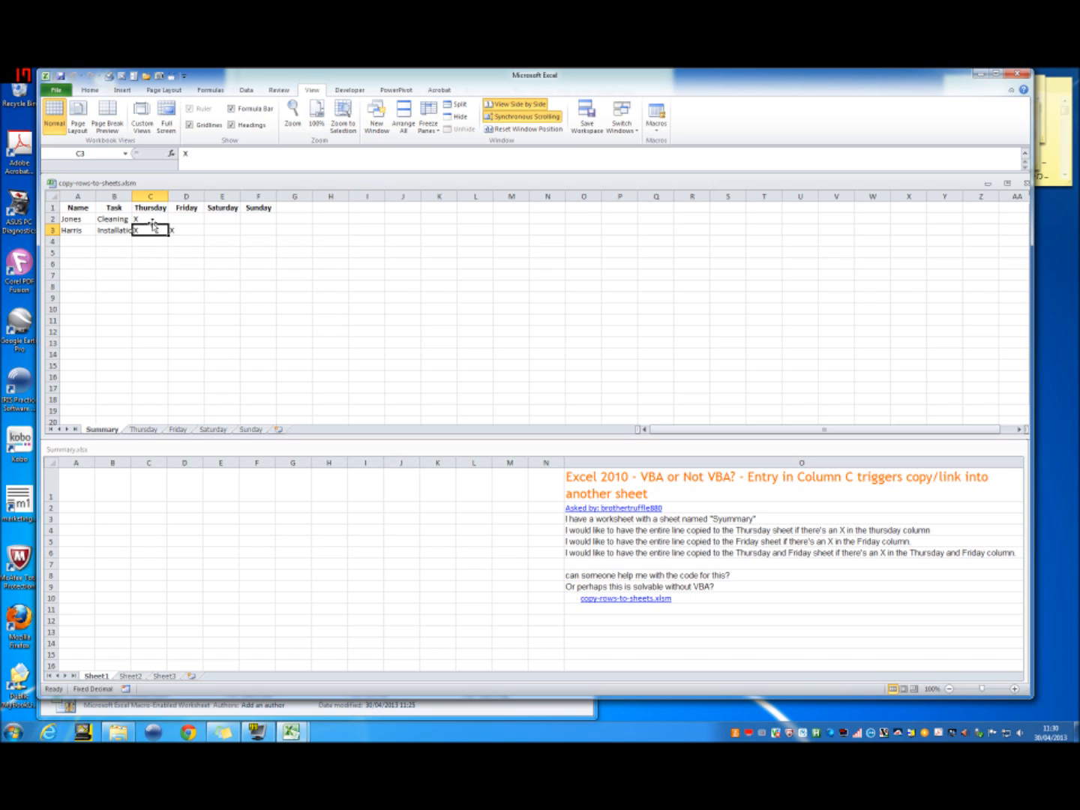
pyautogui.moveTo(151, 218); pyautogui.dragTo(152, 227)
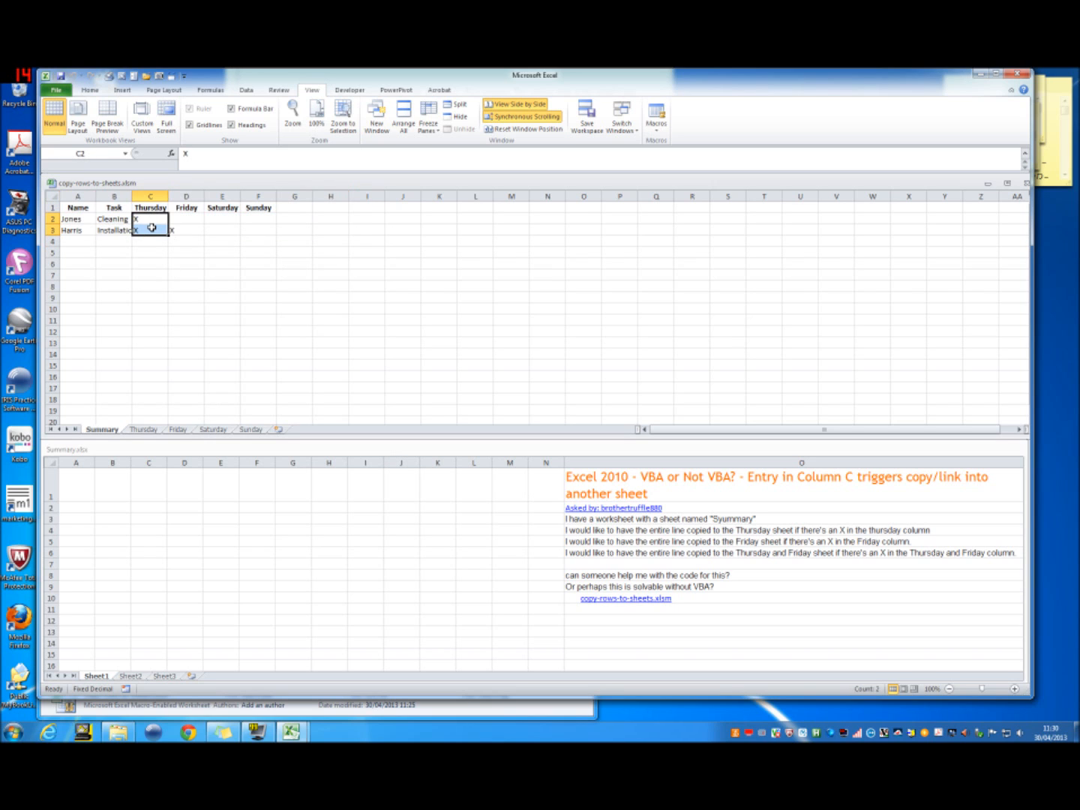
pyautogui.click(148, 430)
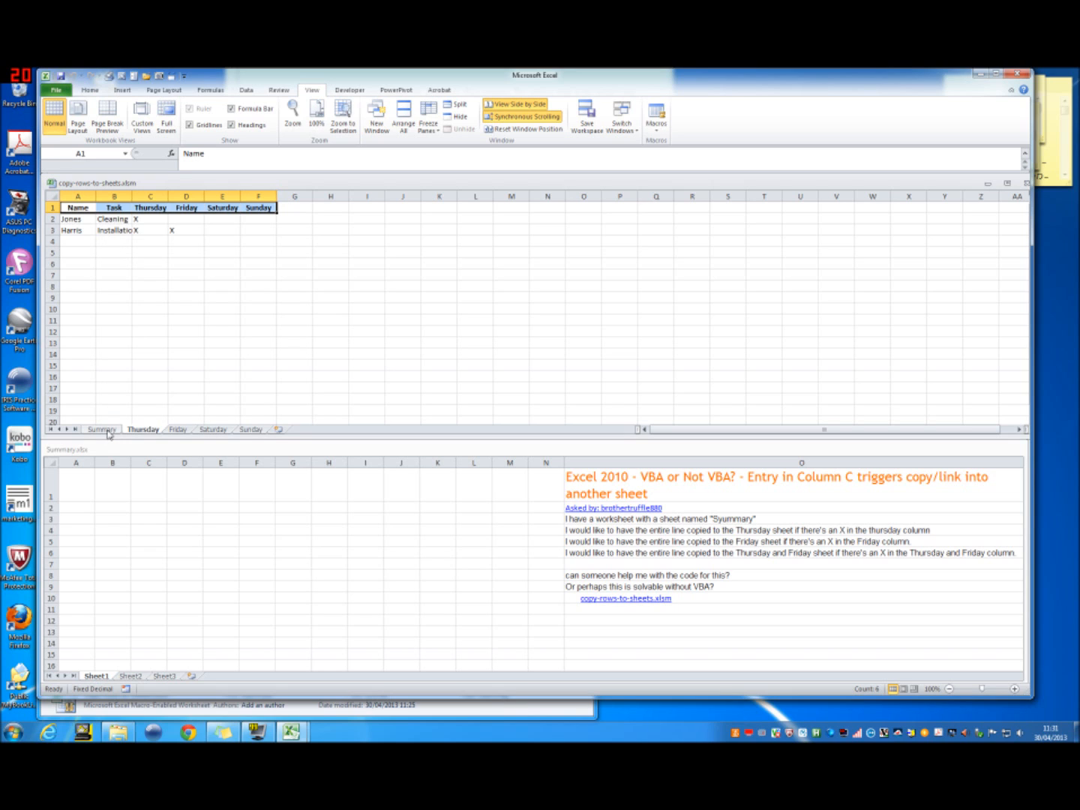
pyautogui.click(103, 430)
pyautogui.click(193, 231)
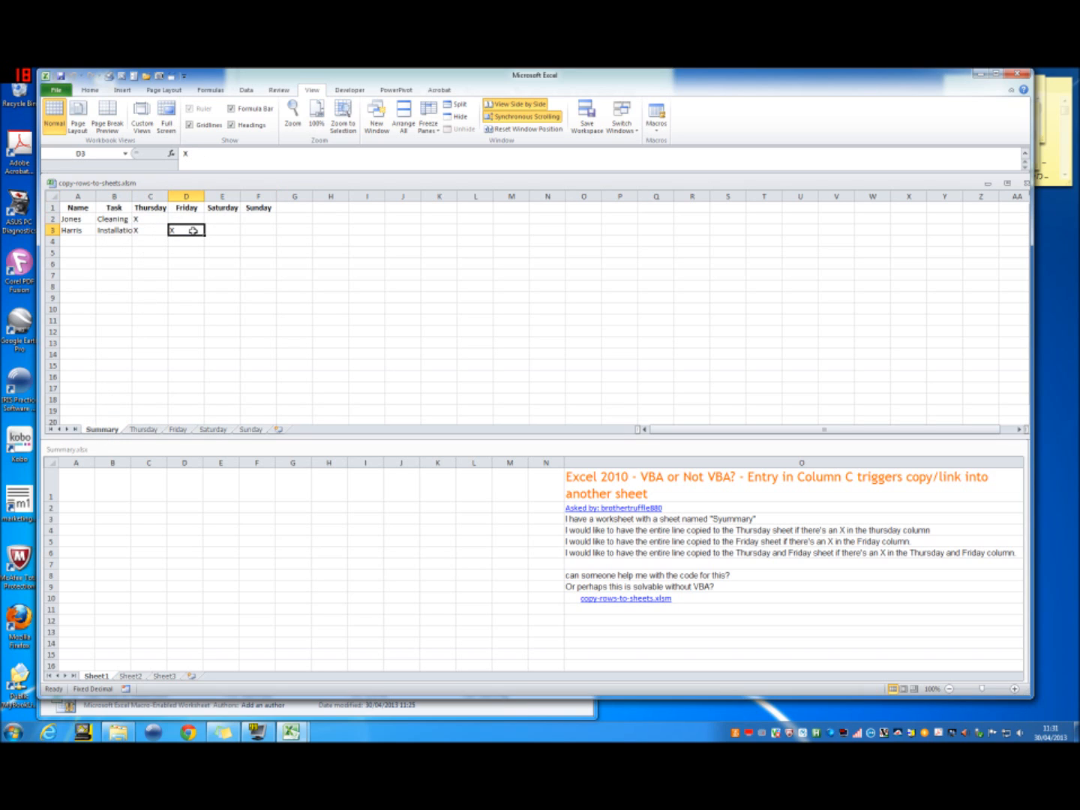
pyautogui.click(178, 431)
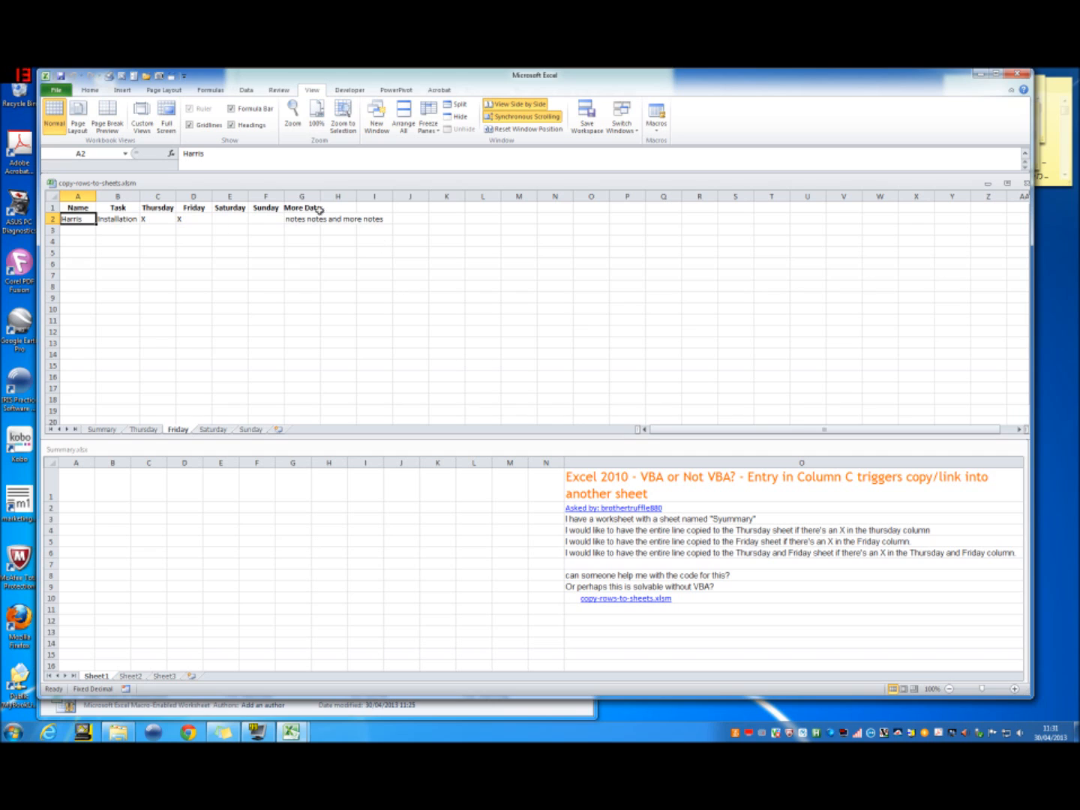
pyautogui.moveTo(303, 209); pyautogui.dragTo(302, 236)
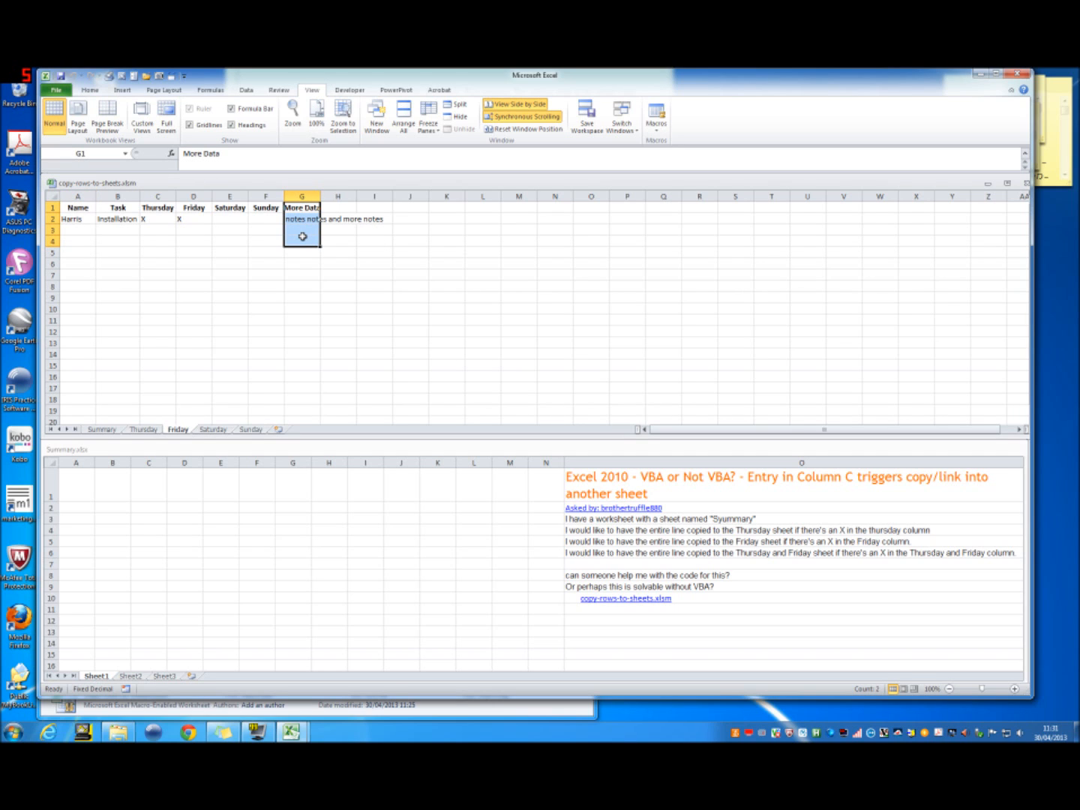
pyautogui.moveTo(231, 208); pyautogui.dragTo(269, 213)
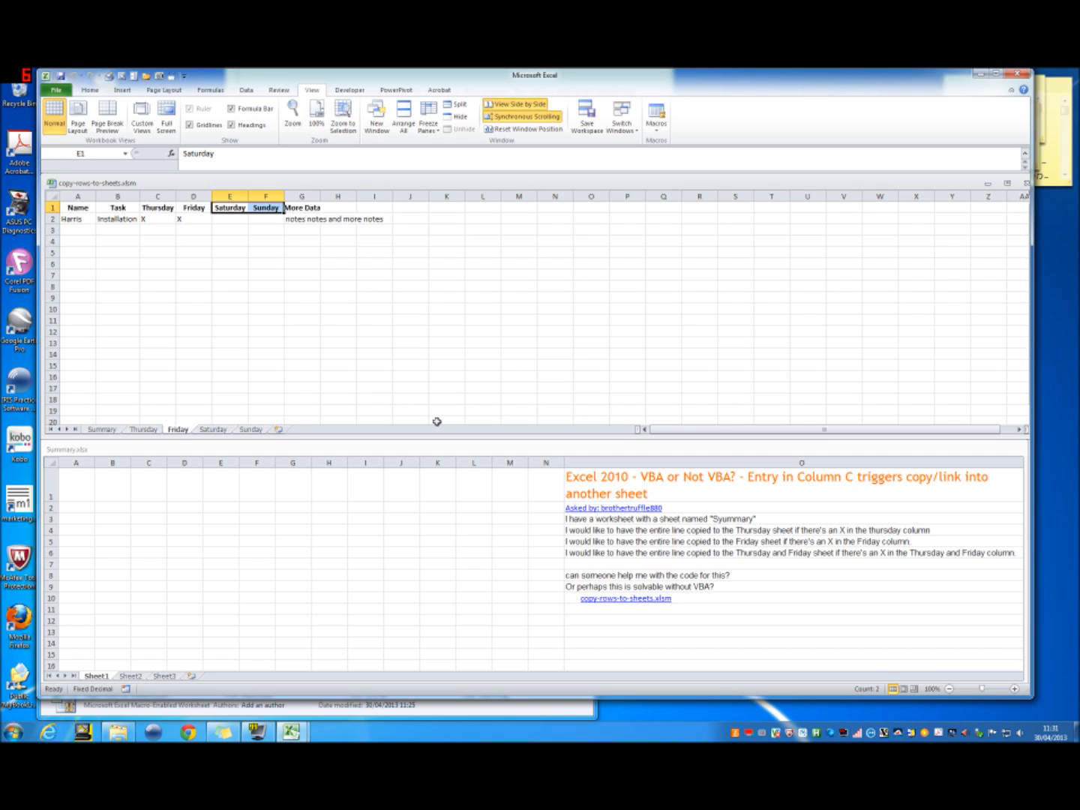
pyautogui.click(592, 587)
pyautogui.click(592, 587)
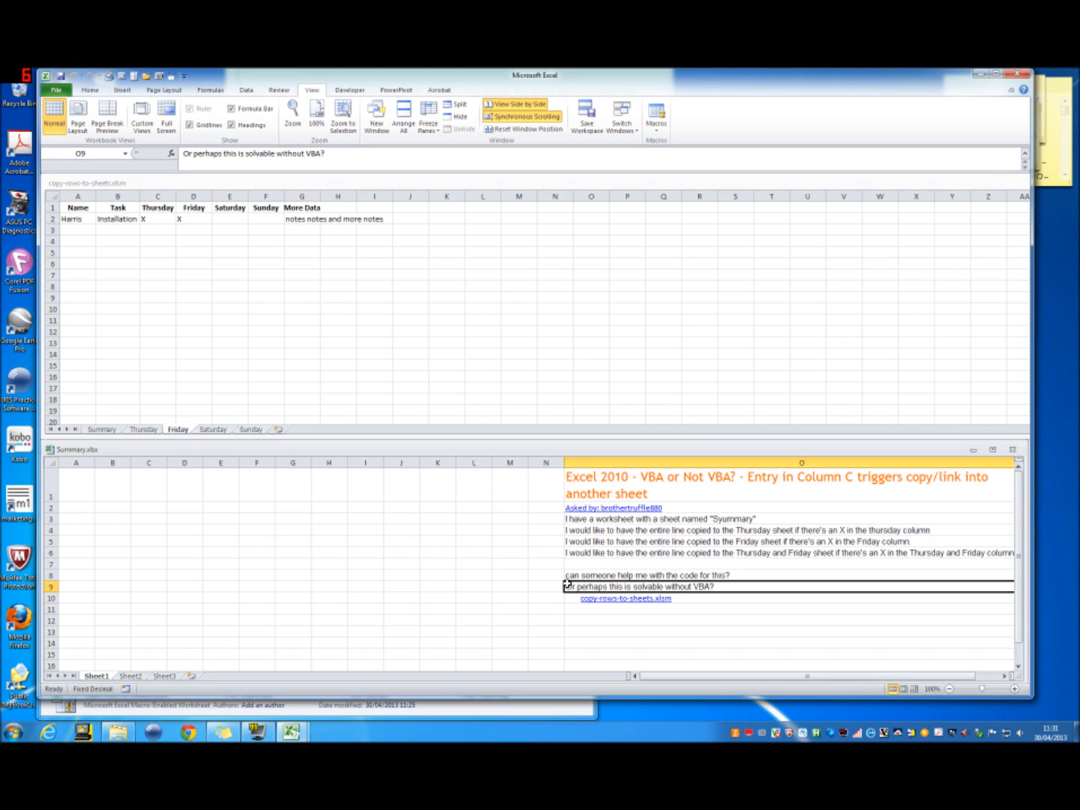
# Step: Rename Sheet1 as Thursday and Sheet2 as Friday in Summary.xlsx
pyautogui.click(71, 488)
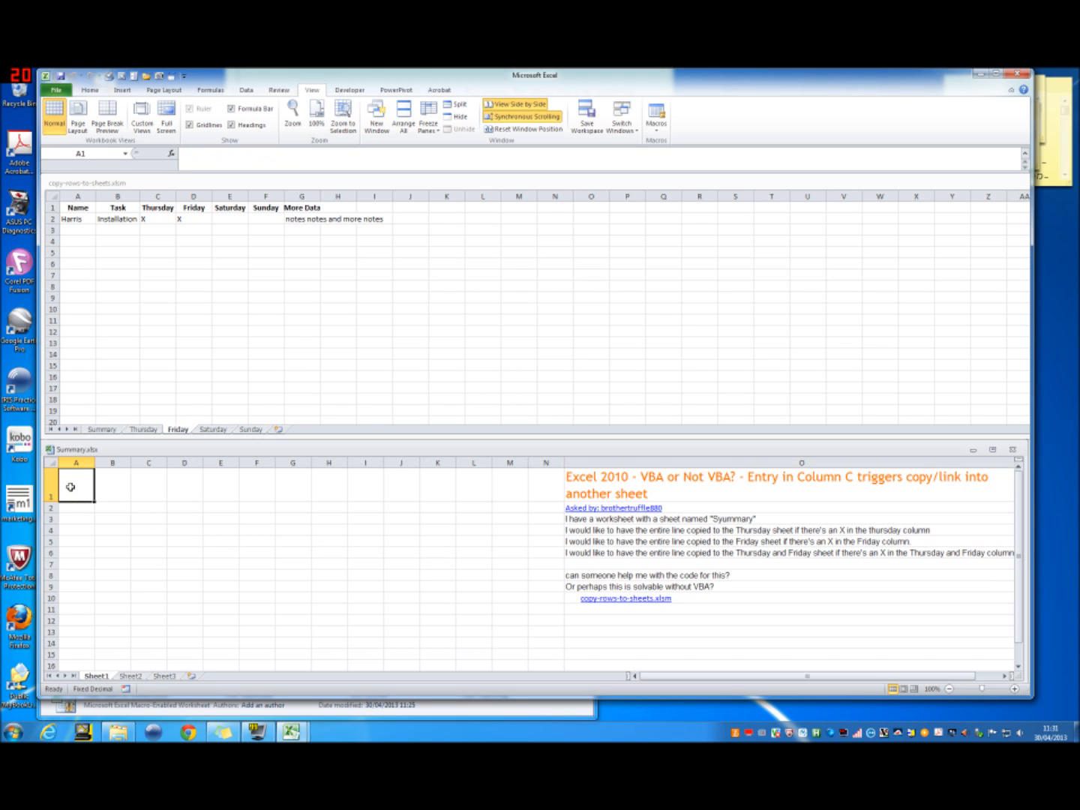
pyautogui.doubleClick(105, 677)
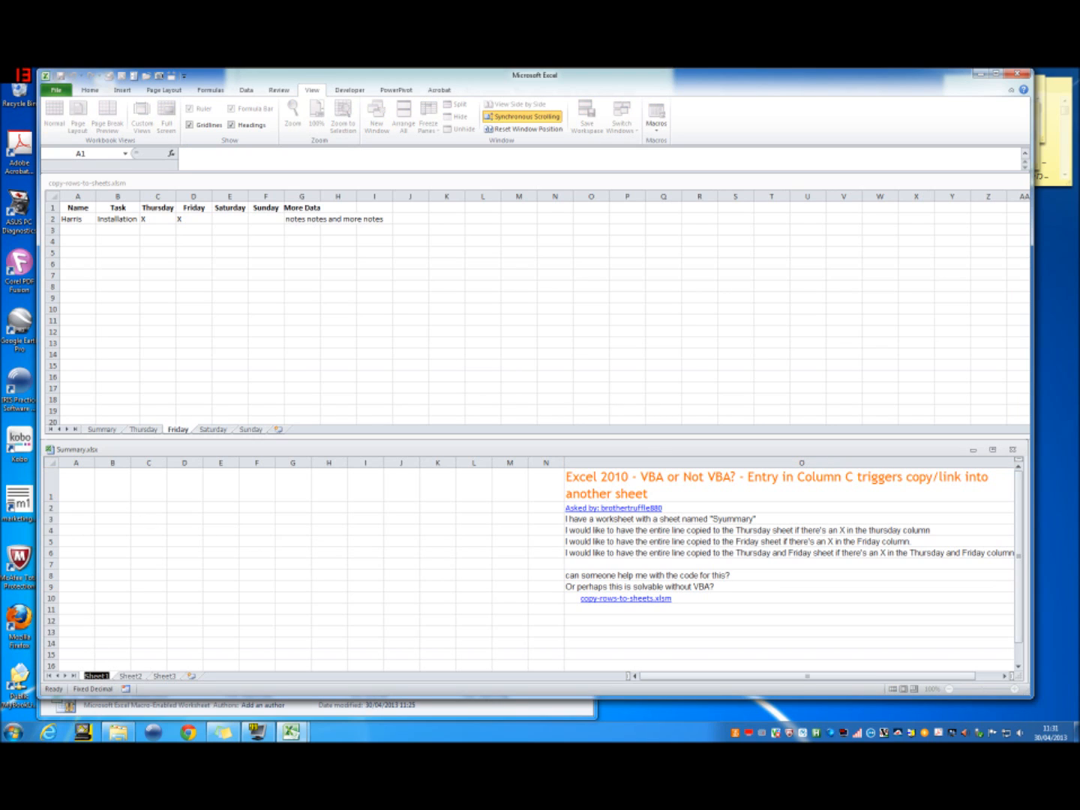
pyautogui.write('Thursday')
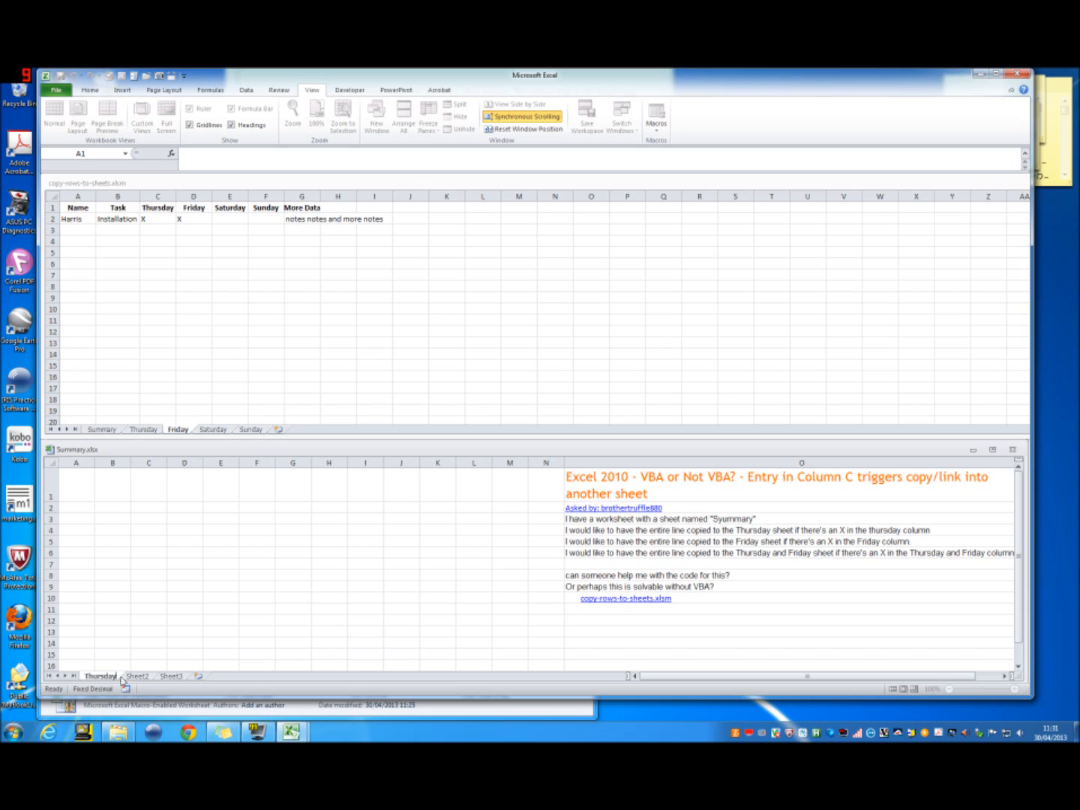
pyautogui.doubleClick(137, 676)
pyautogui.write('Friday')
pyautogui.press('Return')
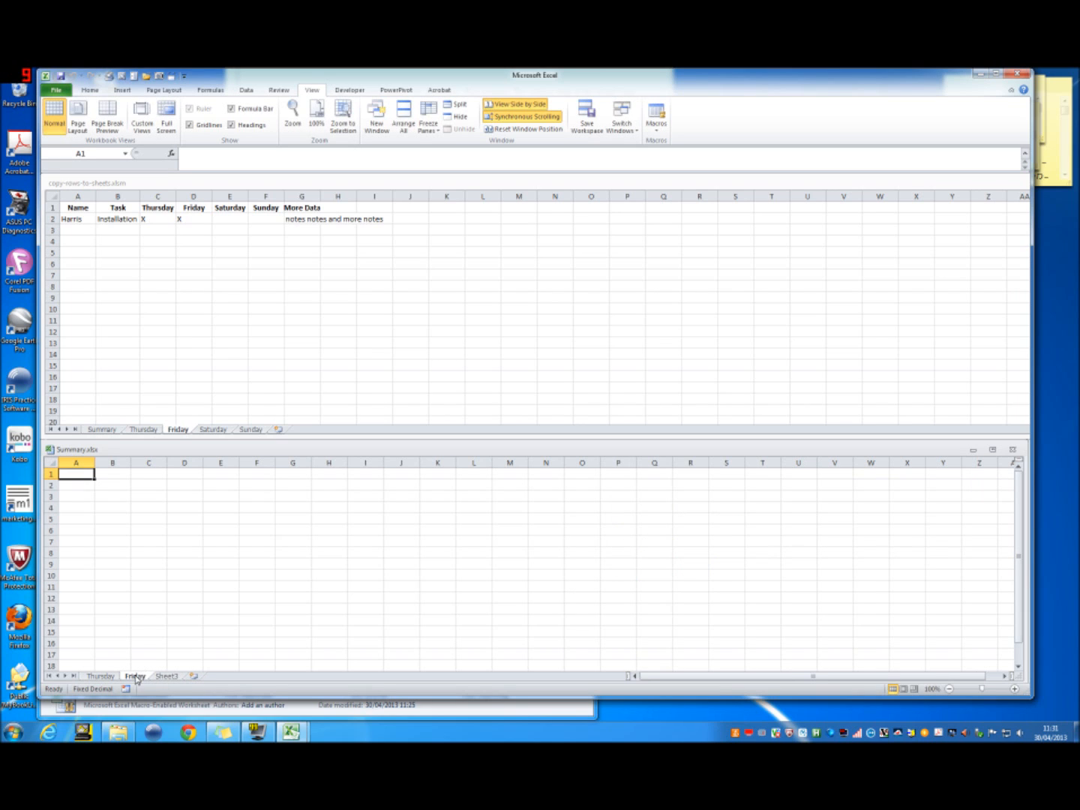
# Step: Rename Sheet3 of Summary.xlsx as ThuFri and return to its Thursday sheet
pyautogui.doubleClick(166, 675)
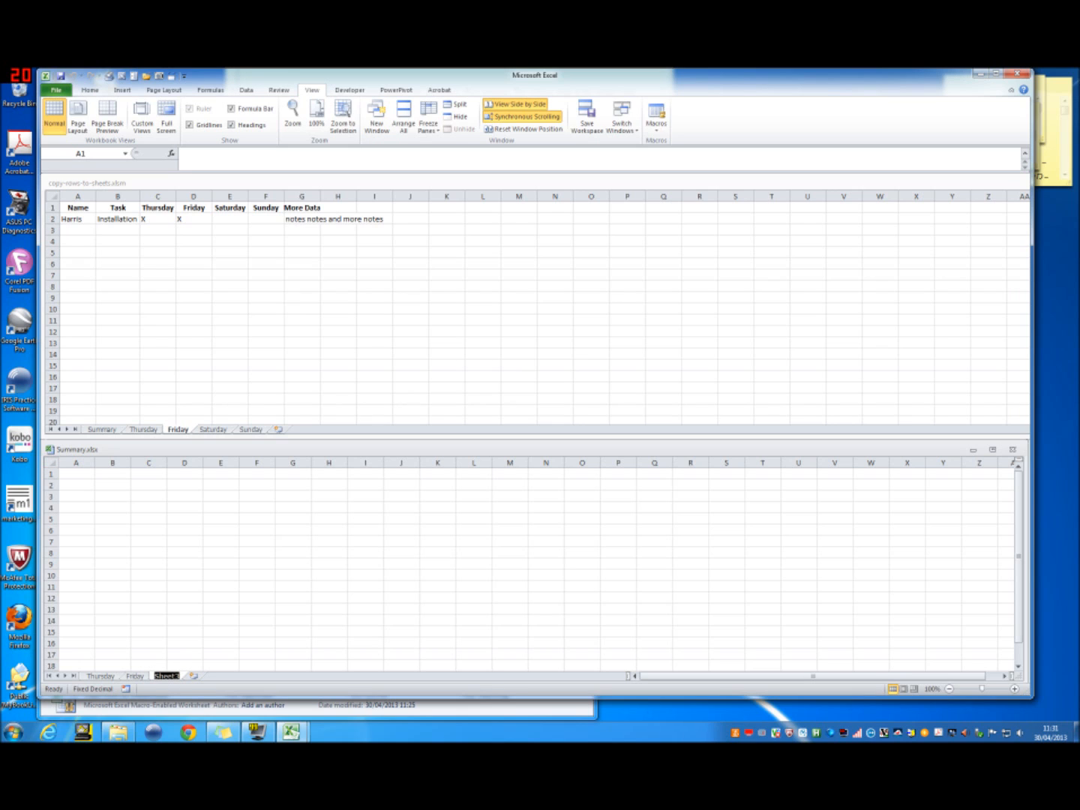
pyautogui.write('T')
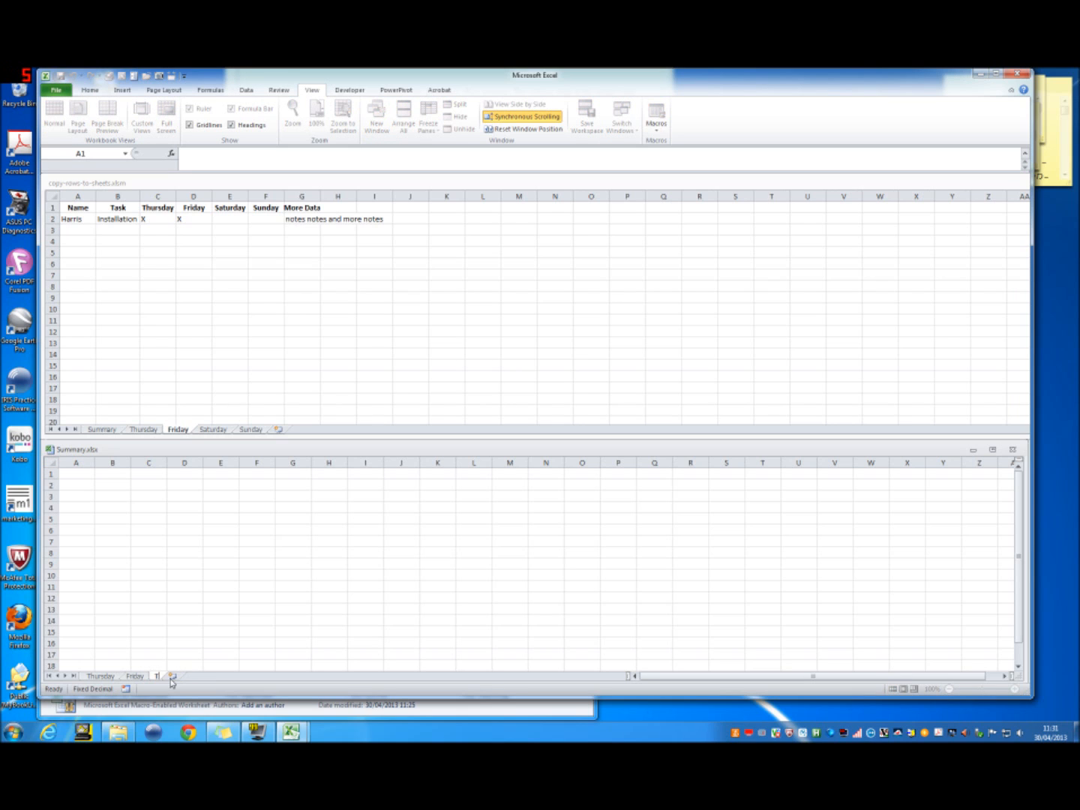
pyautogui.write('hurs')
pyautogui.press('Return')
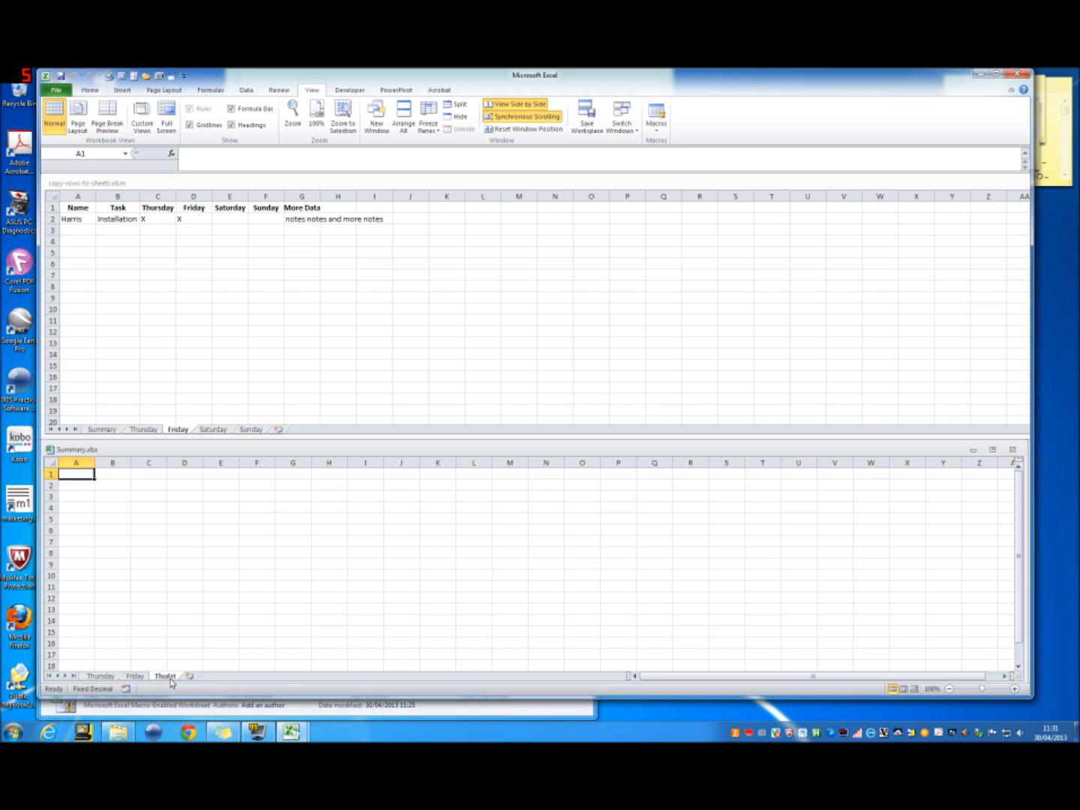
pyautogui.click(100, 678)
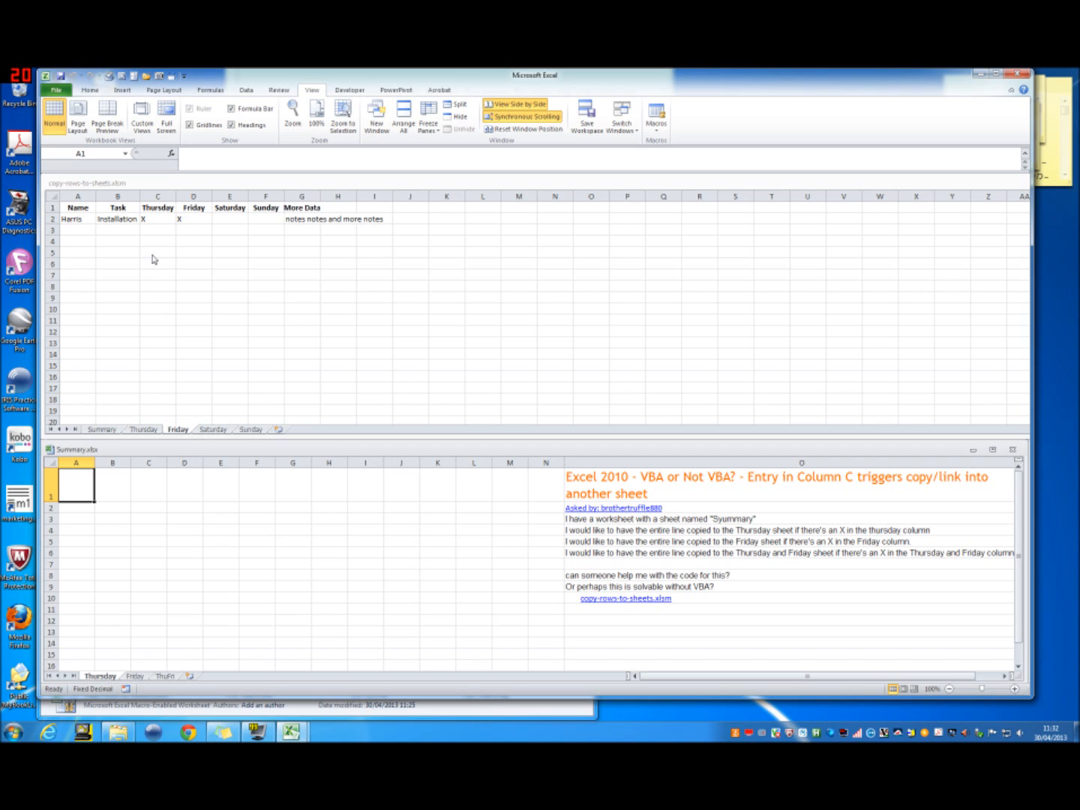
# Step: Copy the Thursday header and its X from C1:C2 to C9 on the Friday sheet of copy-rows-to-sheets.xlsm
pyautogui.click(158, 208)
pyautogui.moveTo(158, 208); pyautogui.dragTo(158, 220)
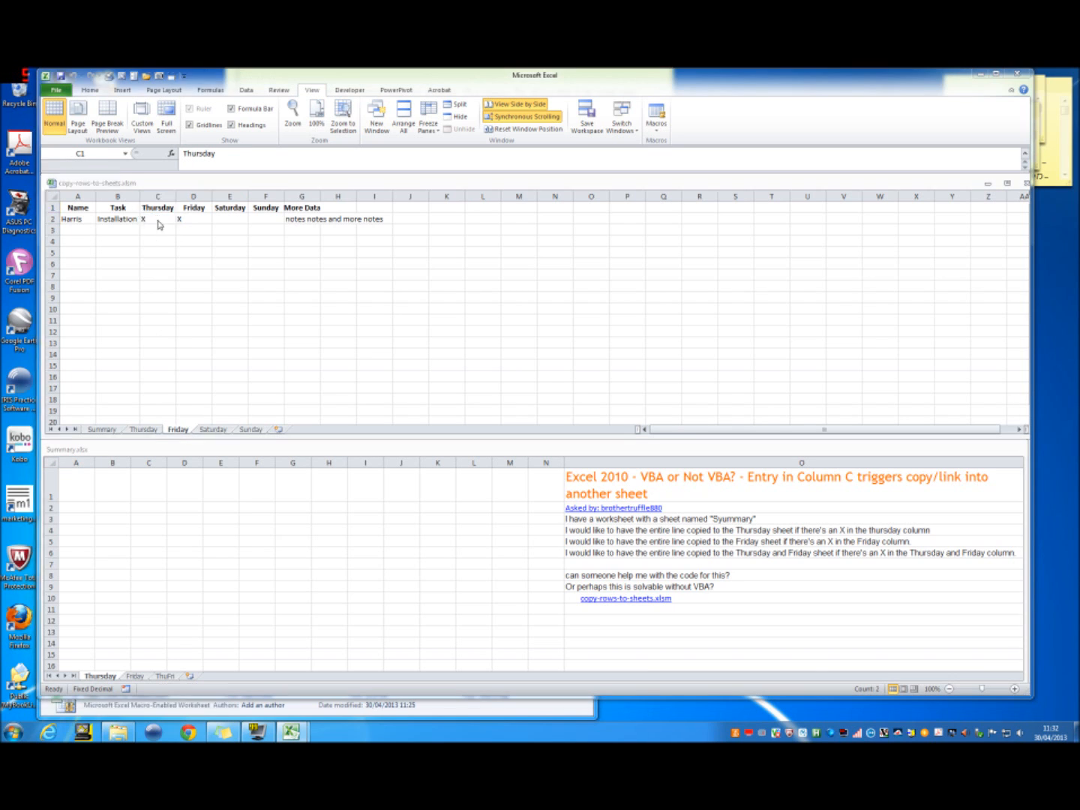
pyautogui.press('super')
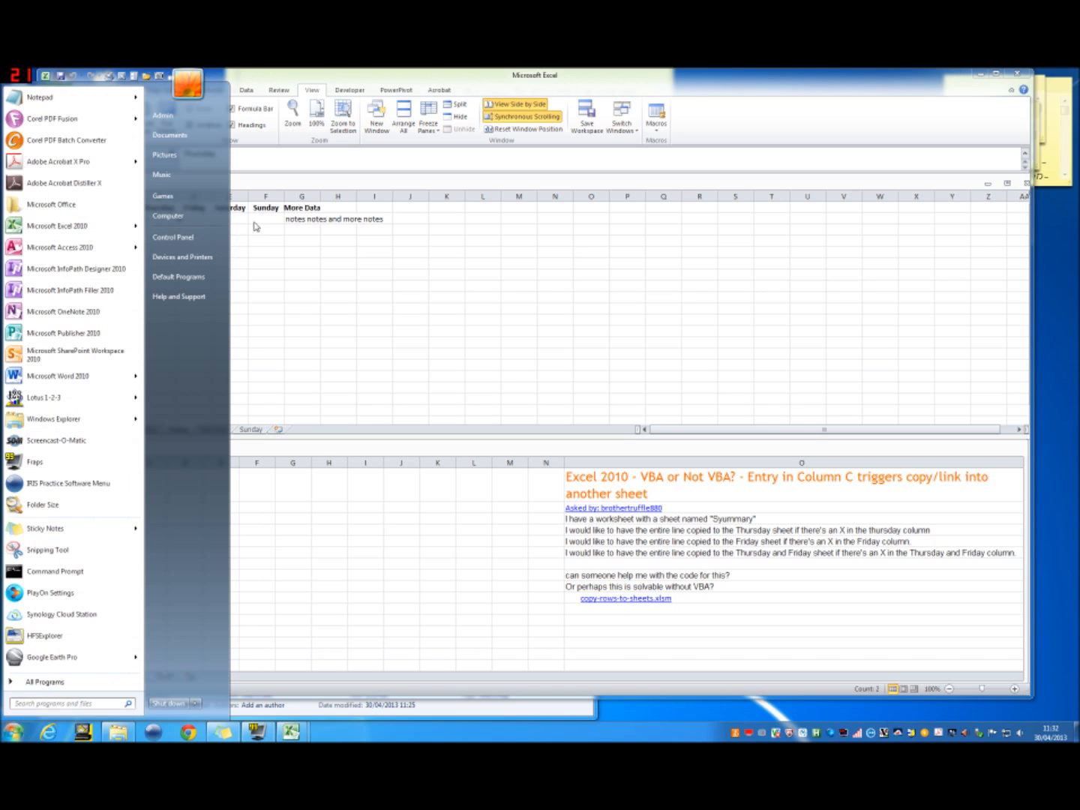
pyautogui.press('super')
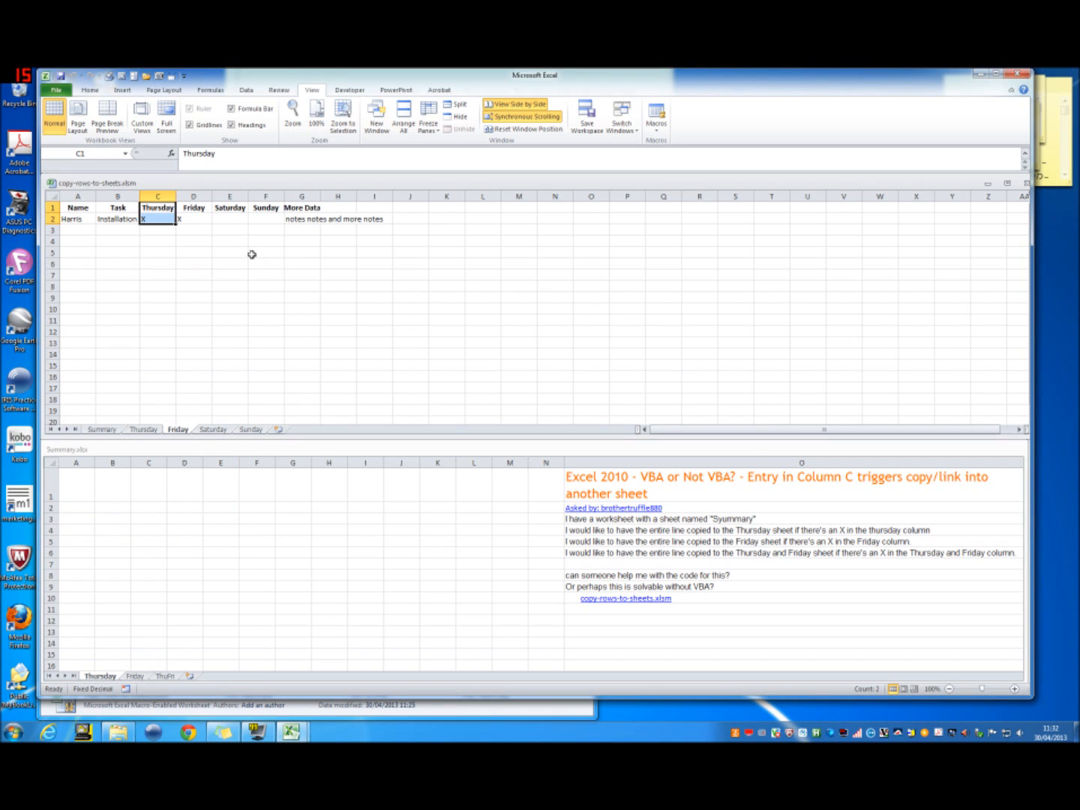
pyautogui.hotkey('ctrl', 'c')
pyautogui.click(170, 296)
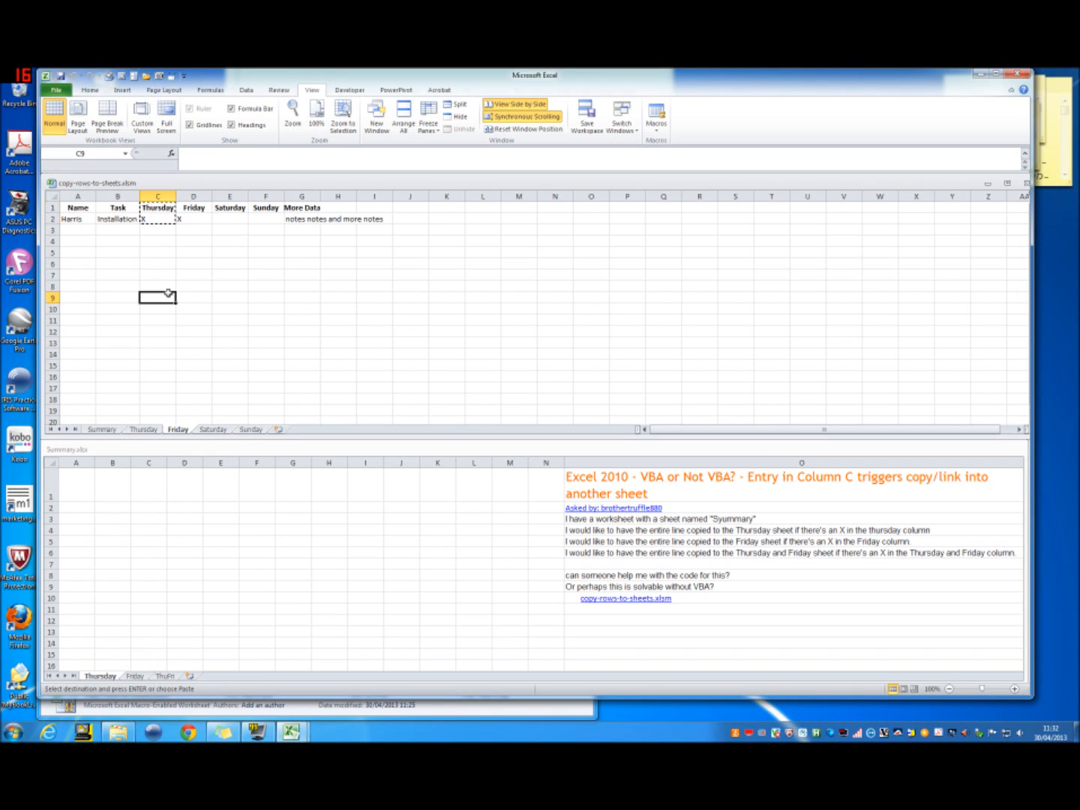
pyautogui.hotkey('ctrl', 'v')
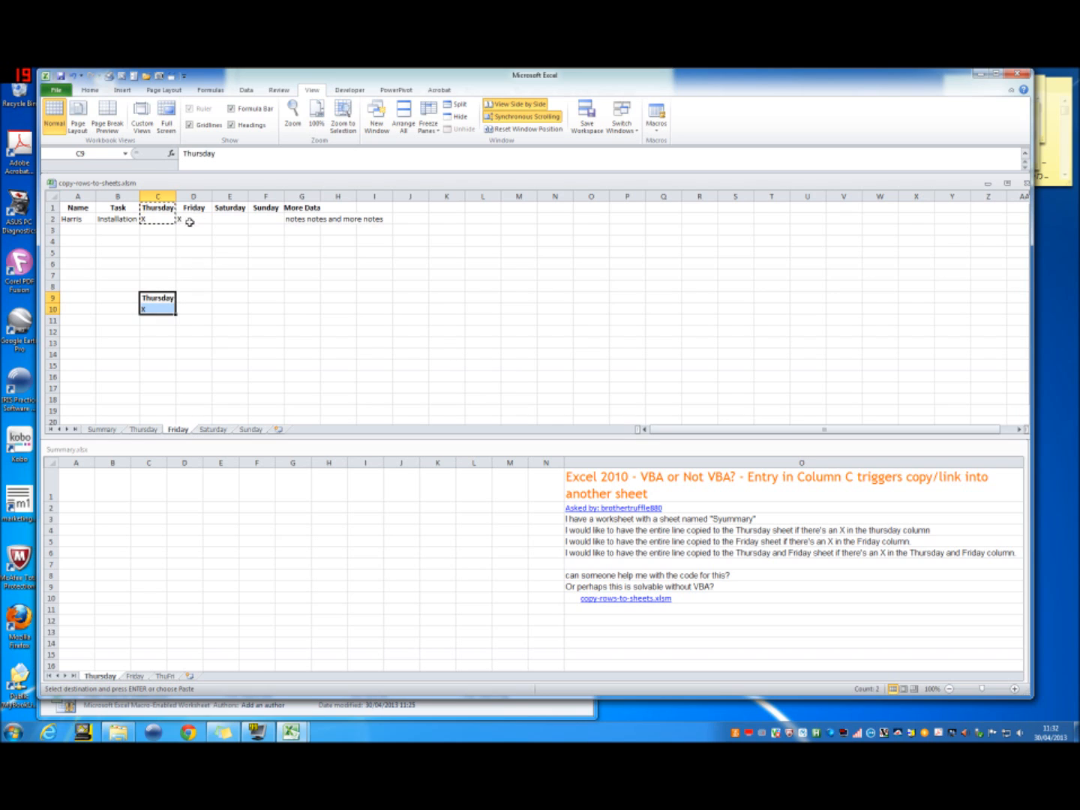
# Step: Copy the Friday header and its X from D1:D2 to C13 on the same sheet
pyautogui.moveTo(192, 209); pyautogui.dragTo(192, 217)
pyautogui.hotkey('ctrl', 'c')
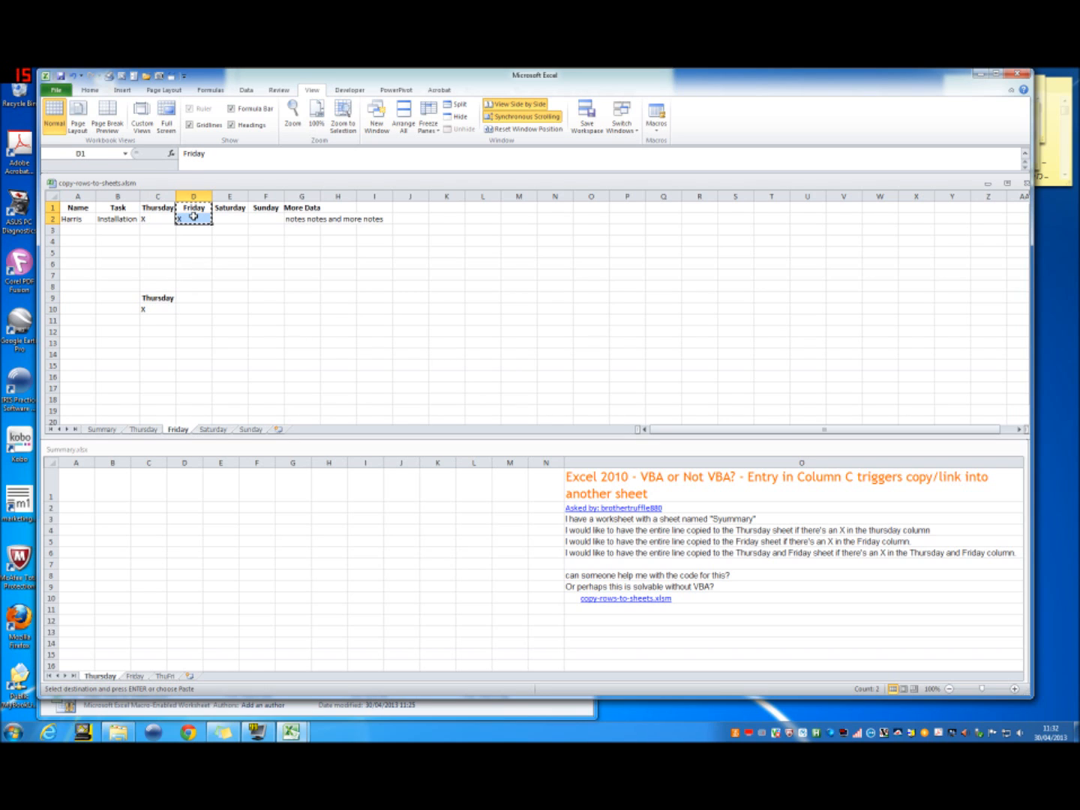
pyautogui.click(158, 342)
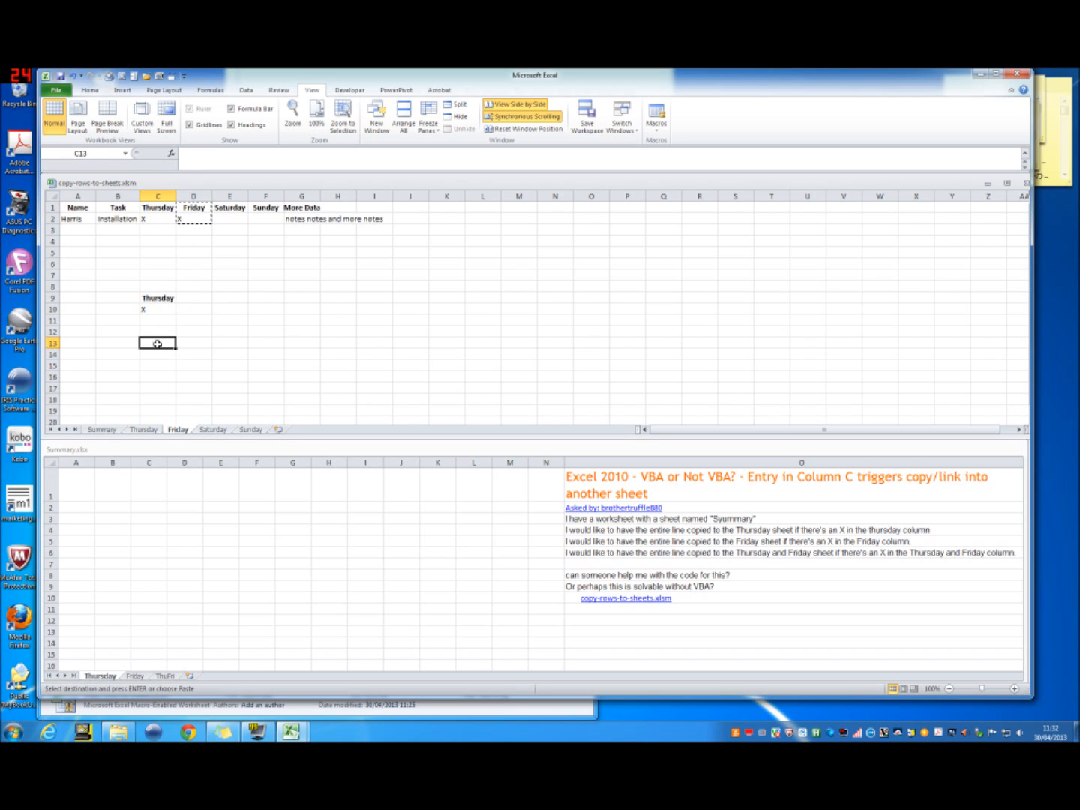
pyautogui.hotkey('ctrl', 'v')
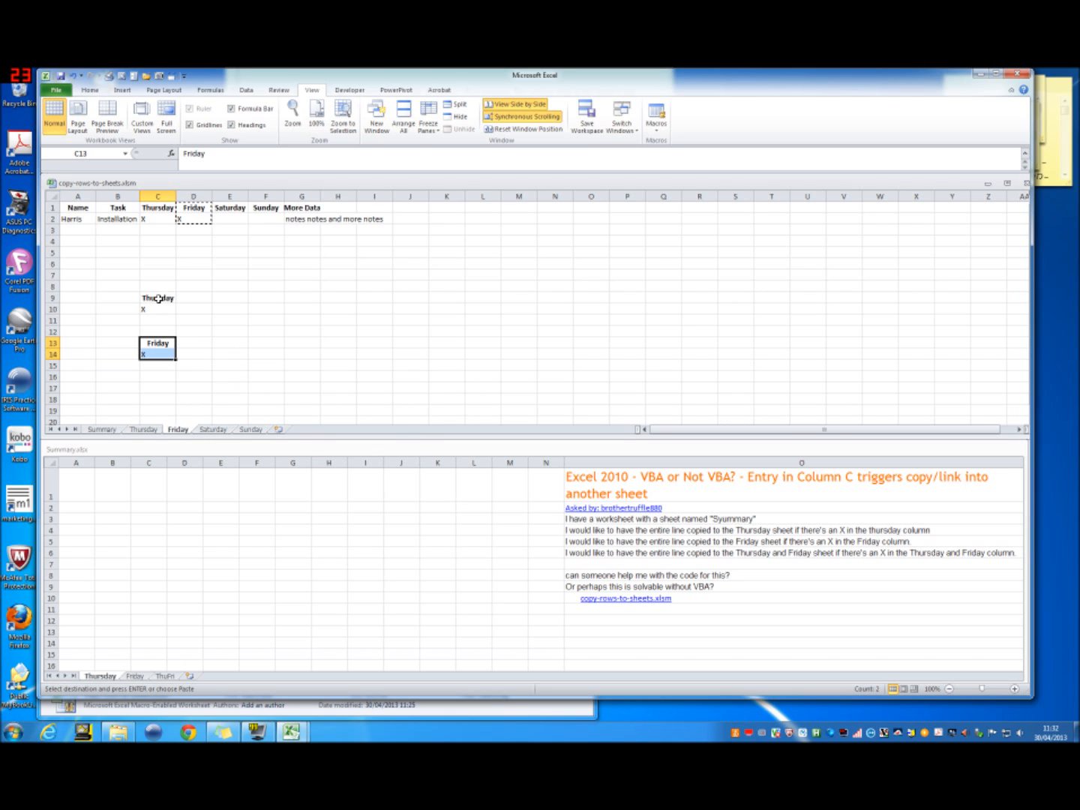
pyautogui.moveTo(158, 299); pyautogui.dragTo(158, 309)
pyautogui.click(156, 342)
pyautogui.doubleClick(156, 342)
pyautogui.moveTo(156, 342); pyautogui.dragTo(240, 356)
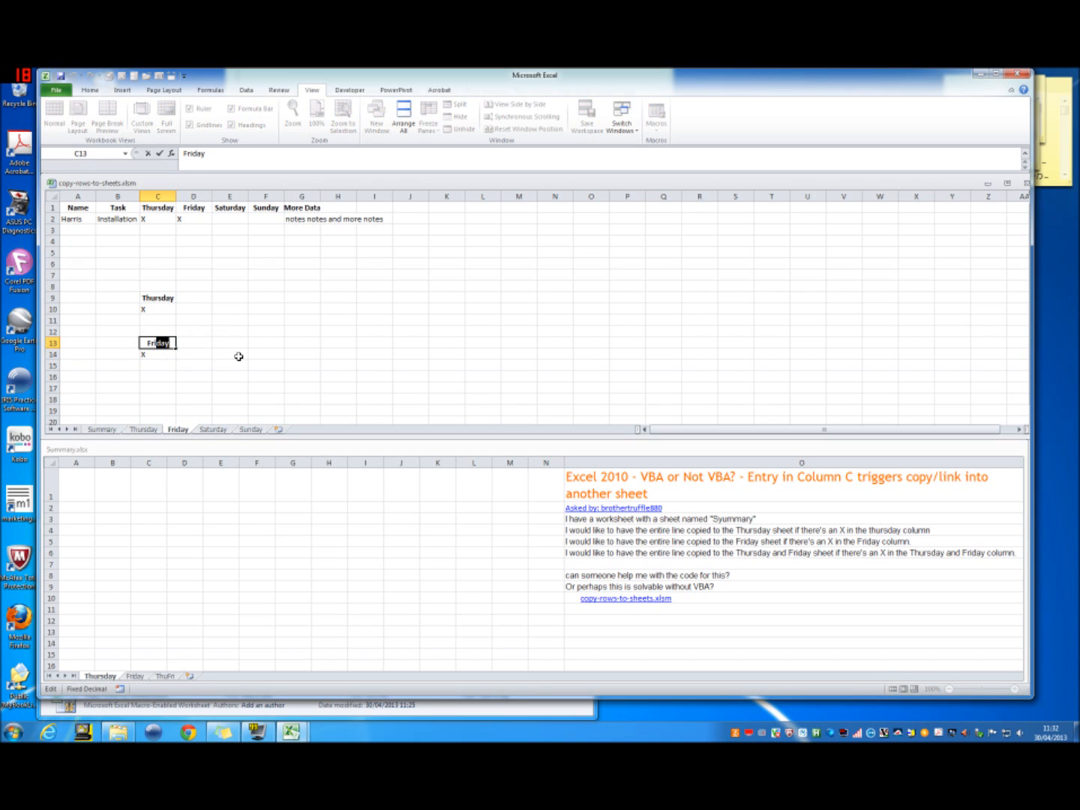
pyautogui.press('Escape')
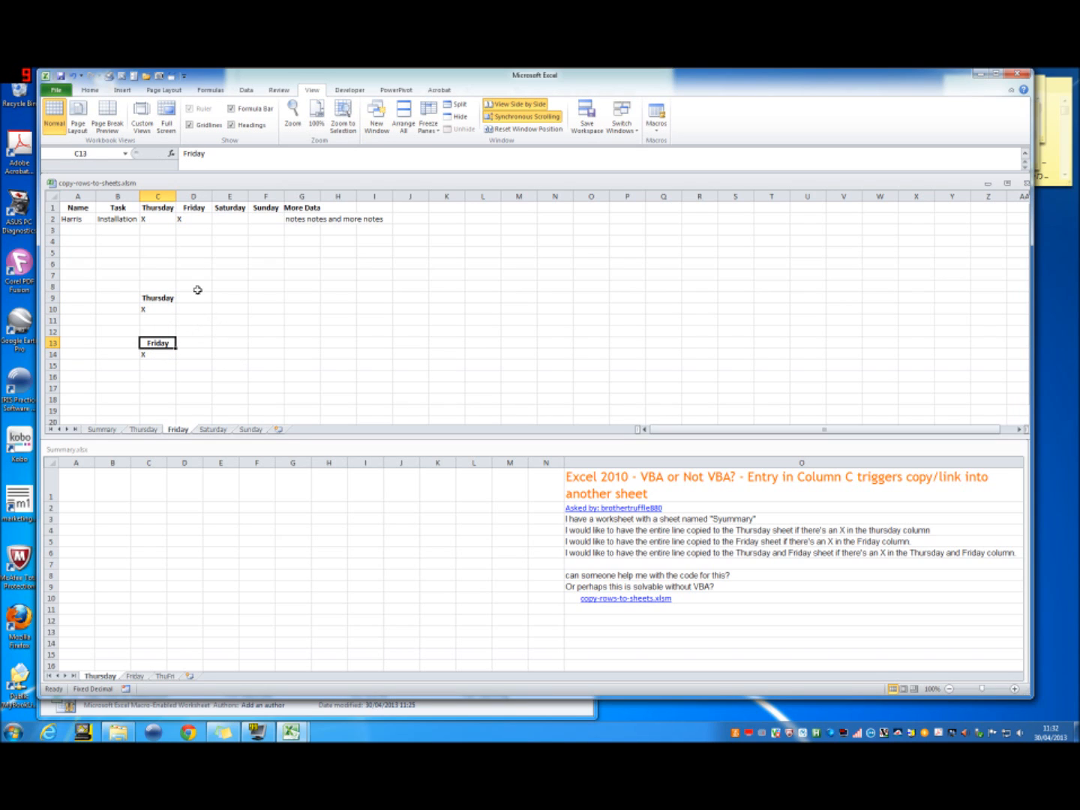
# Step: Copy the Thursday and Friday headers with their X marks from C1:D2 to C16
pyautogui.moveTo(164, 209); pyautogui.dragTo(181, 217)
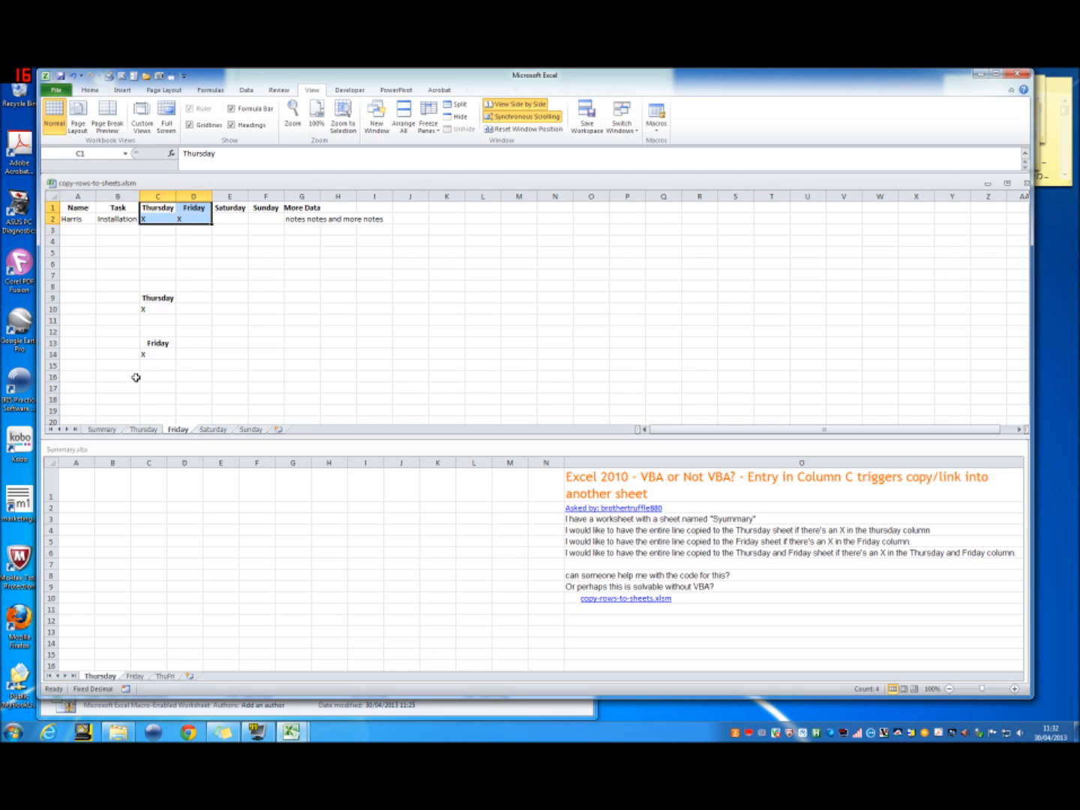
pyautogui.click(165, 385)
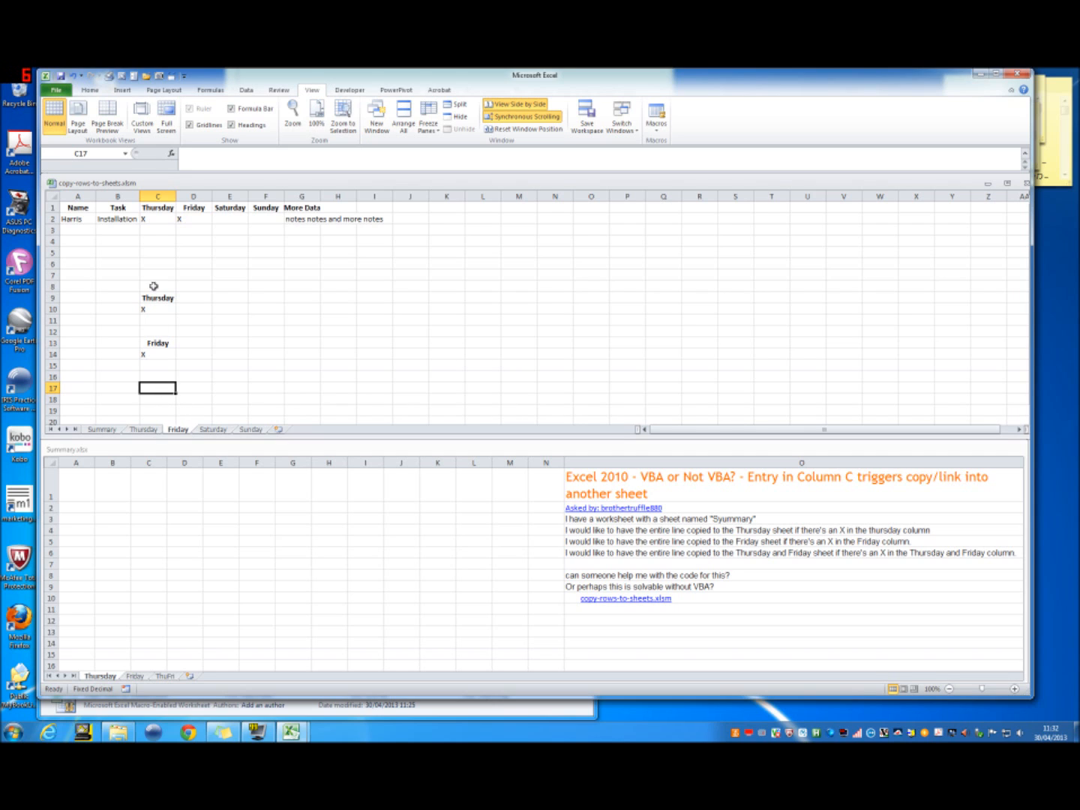
pyautogui.moveTo(157, 208); pyautogui.dragTo(184, 220)
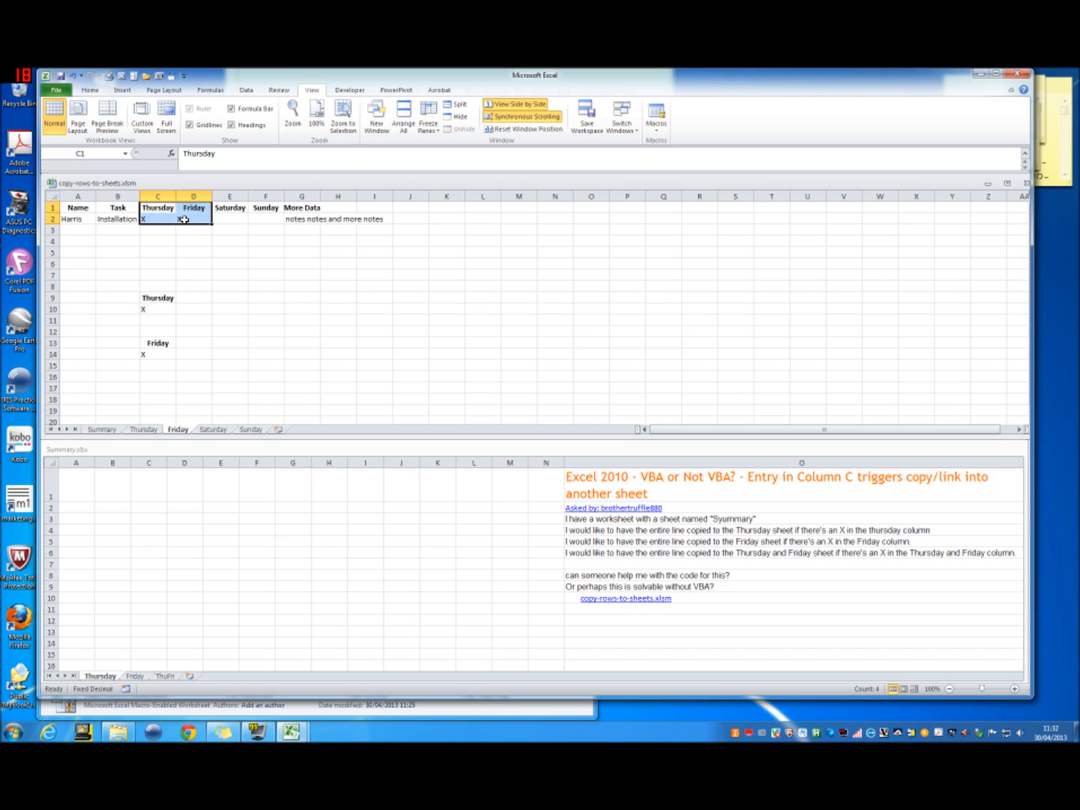
pyautogui.hotkey('ctrl', 'c')
pyautogui.click(171, 378)
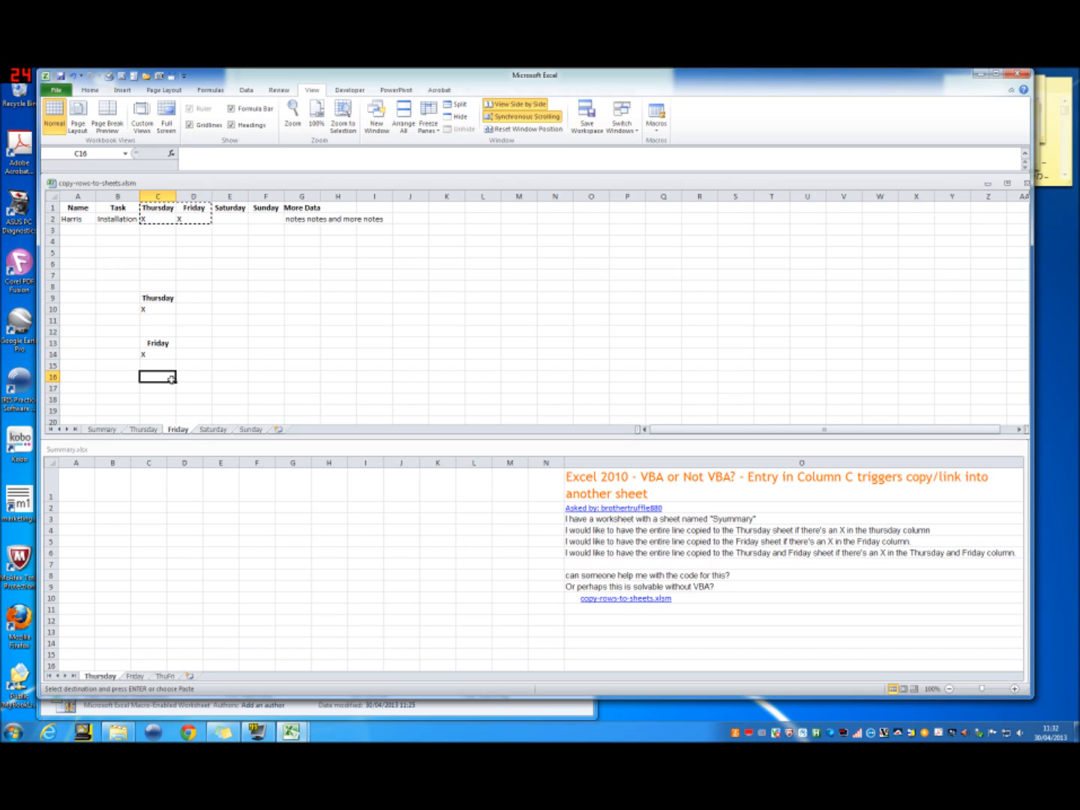
pyautogui.hotkey('ctrl', 'v')
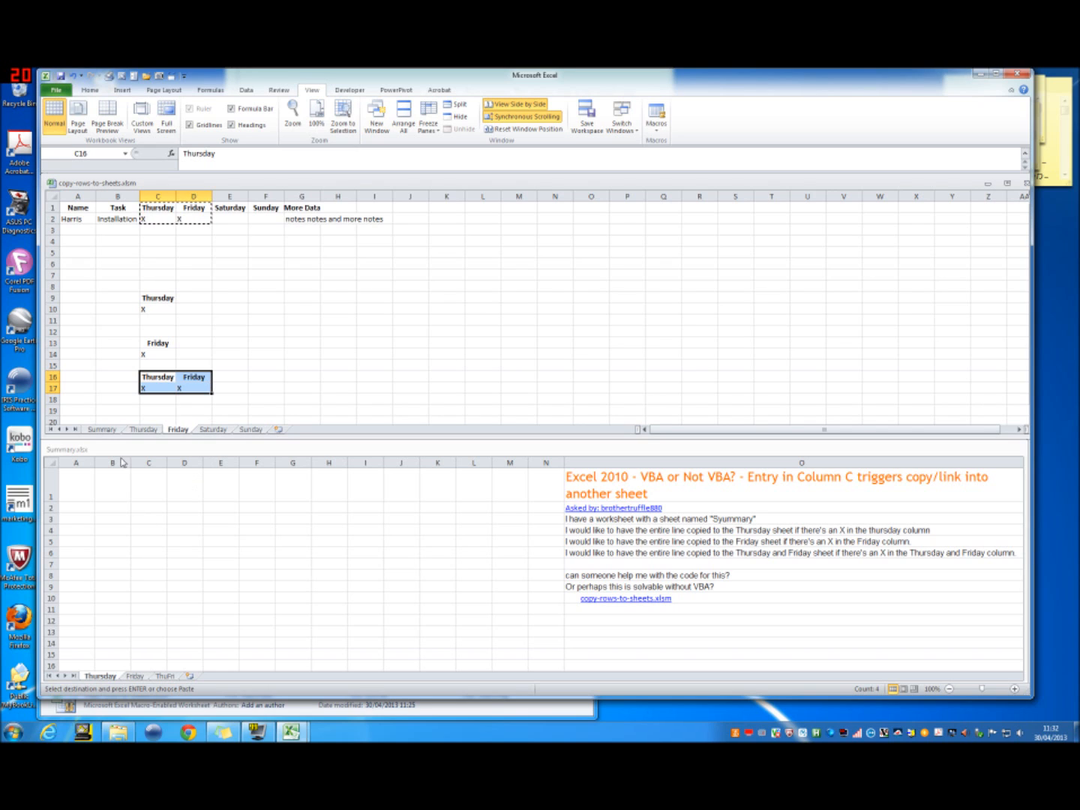
# Step: Enter the label MS QUERY in B8 above the copied day blocks, then select the combined Thursday and Friday block at C16:D17
pyautogui.click(121, 288)
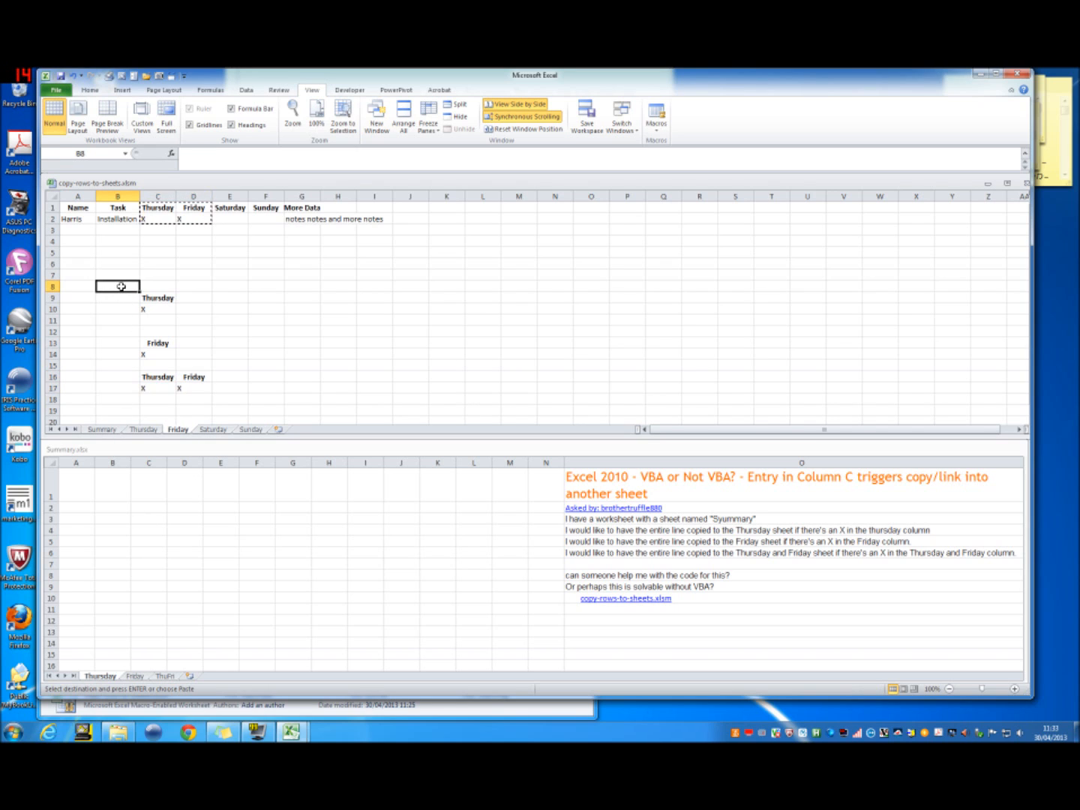
pyautogui.write('MS QUERY')
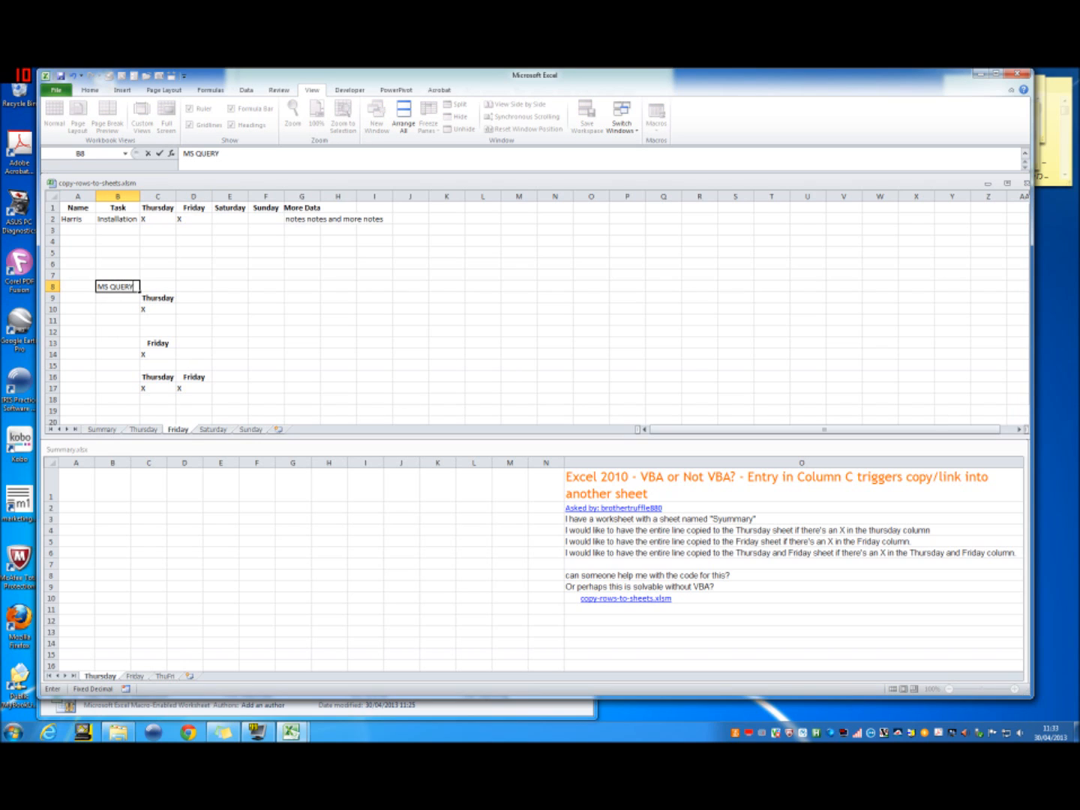
pyautogui.press('Return')
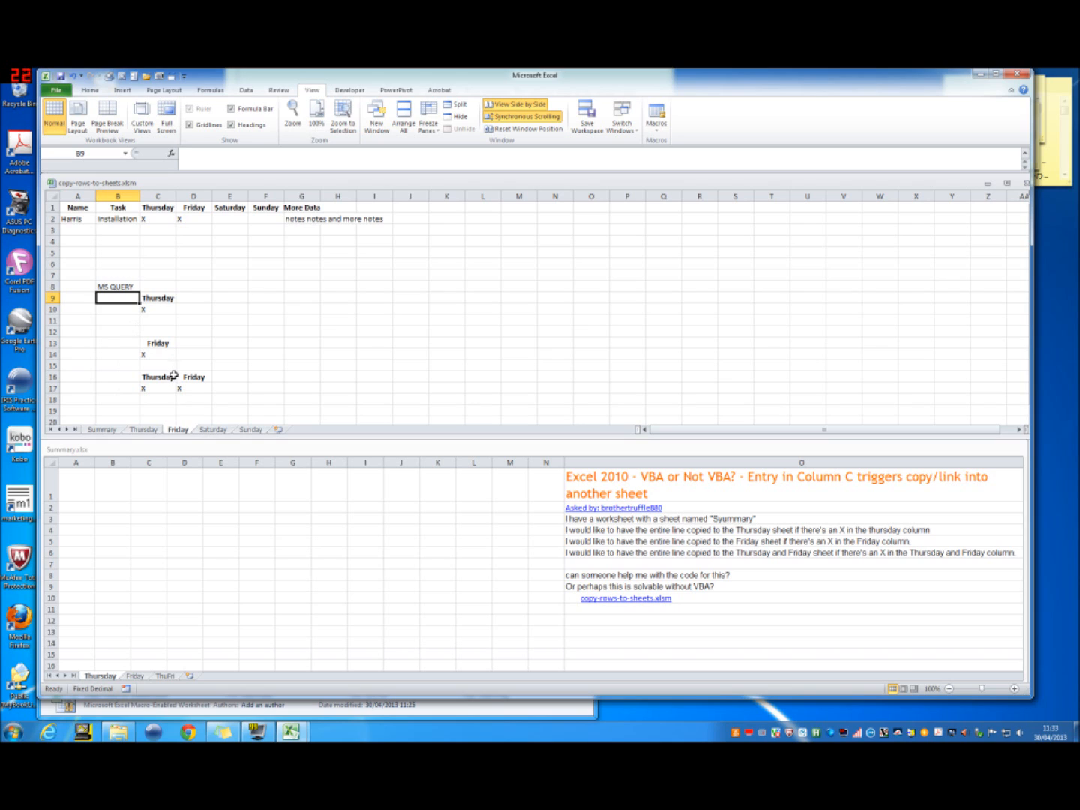
pyautogui.moveTo(152, 298); pyautogui.dragTo(192, 388)
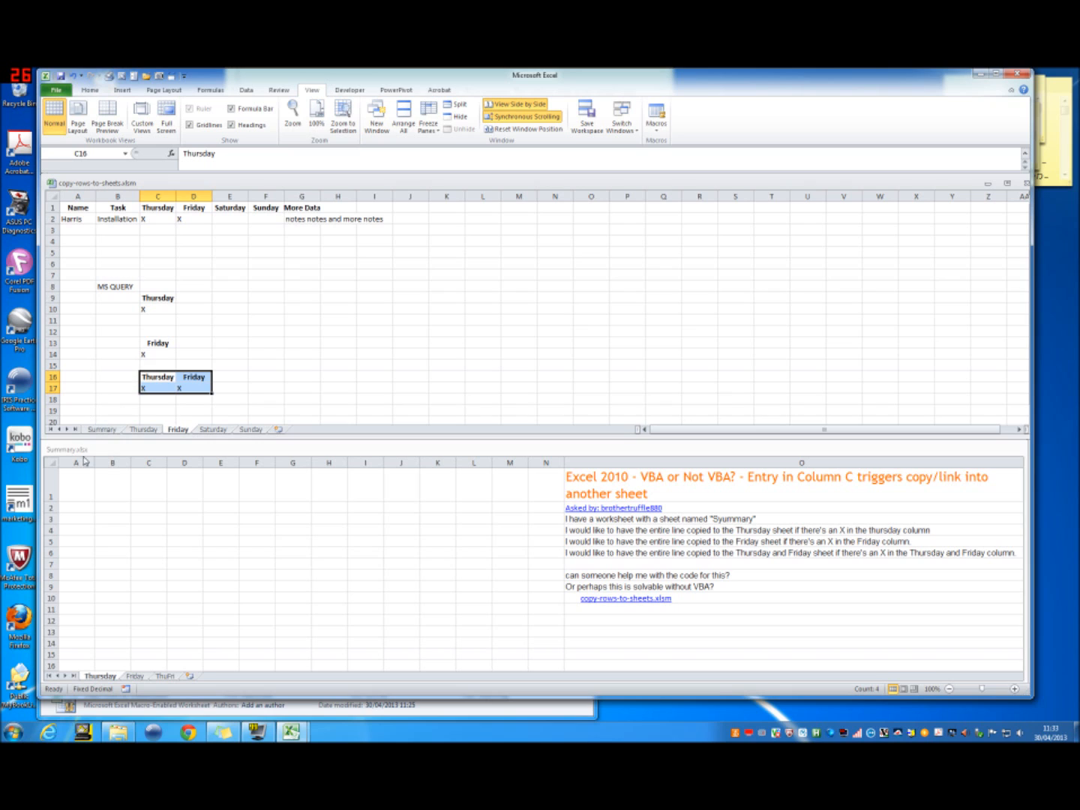
# Step: Start a Microsoft Query import at cell A1 of the Thursday sheet in Summary.xlsx
pyautogui.click(77, 483)
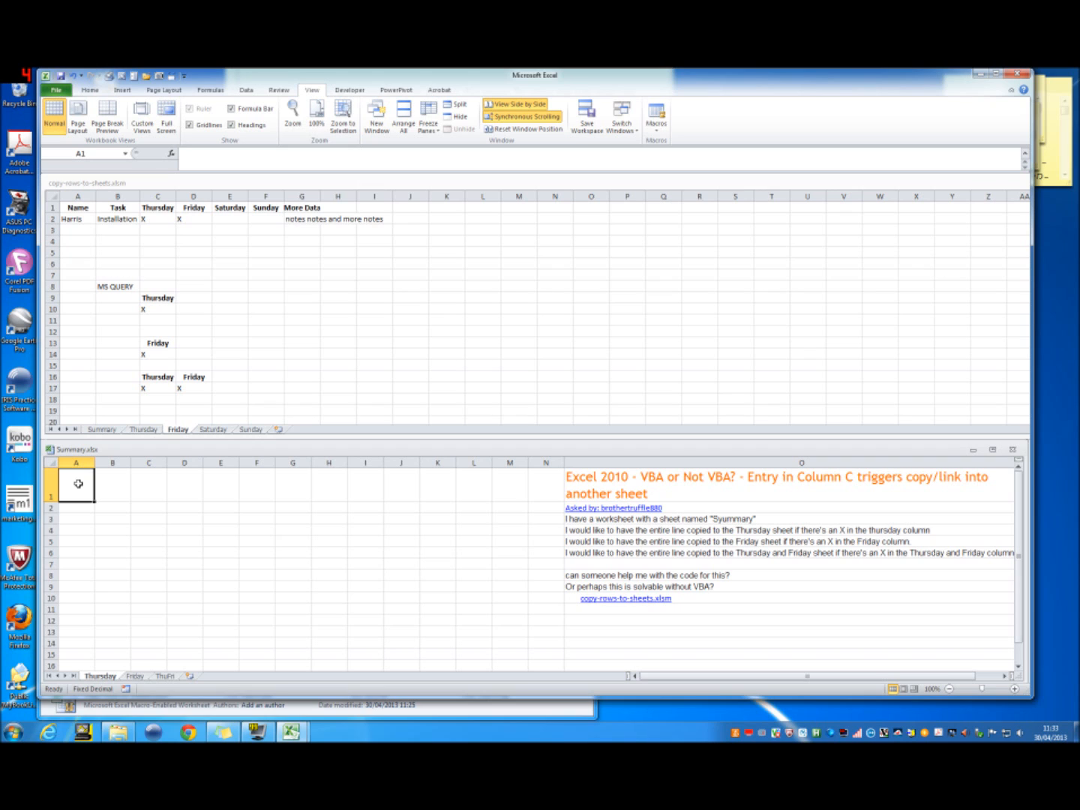
pyautogui.moveTo(579, 477); pyautogui.dragTo(574, 610)
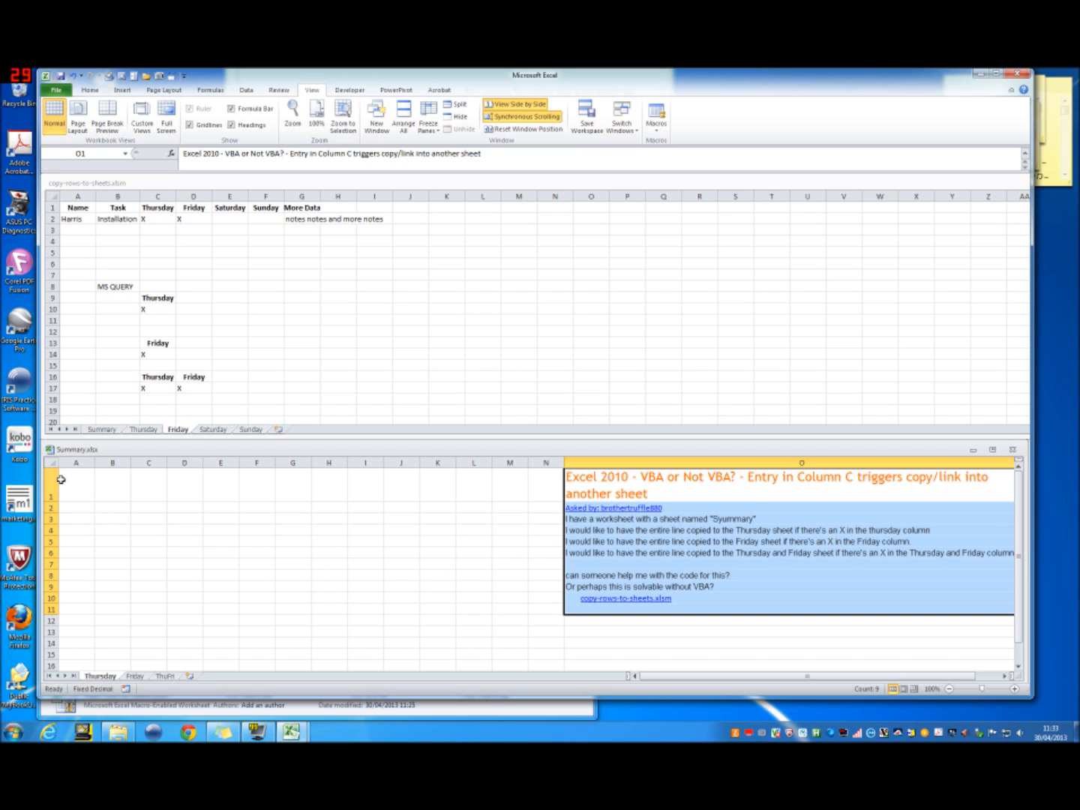
pyautogui.click(67, 482)
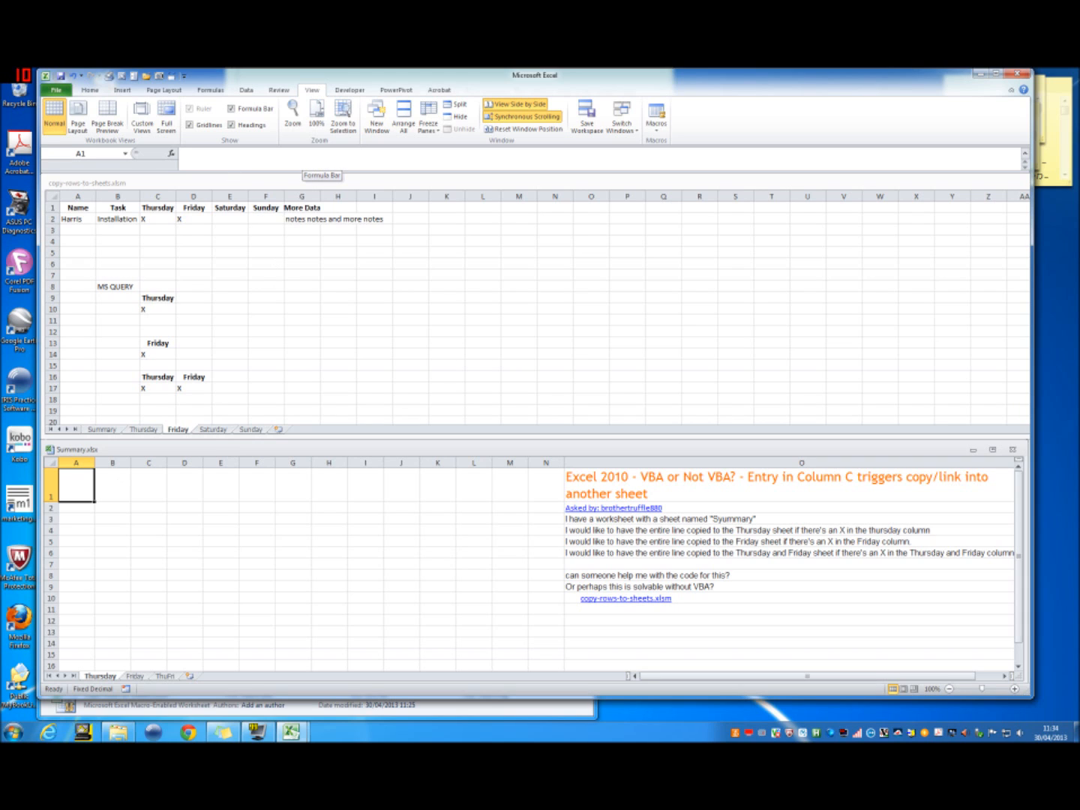
pyautogui.click(248, 90)
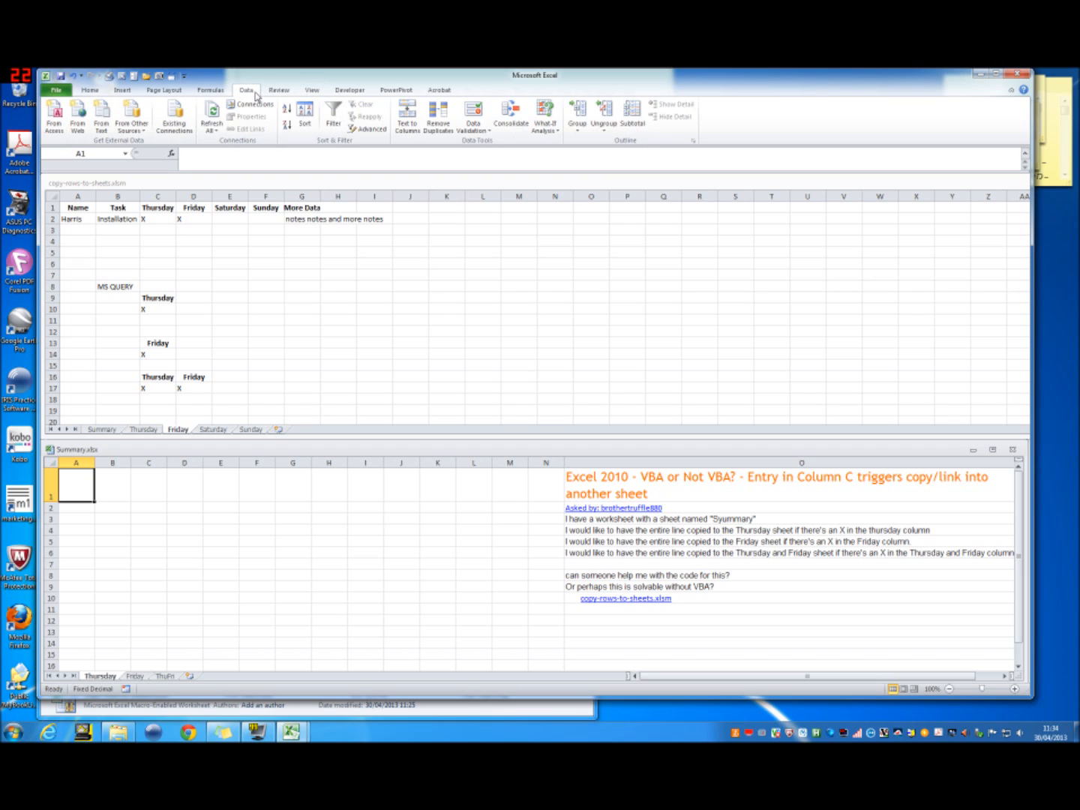
pyautogui.click(144, 135)
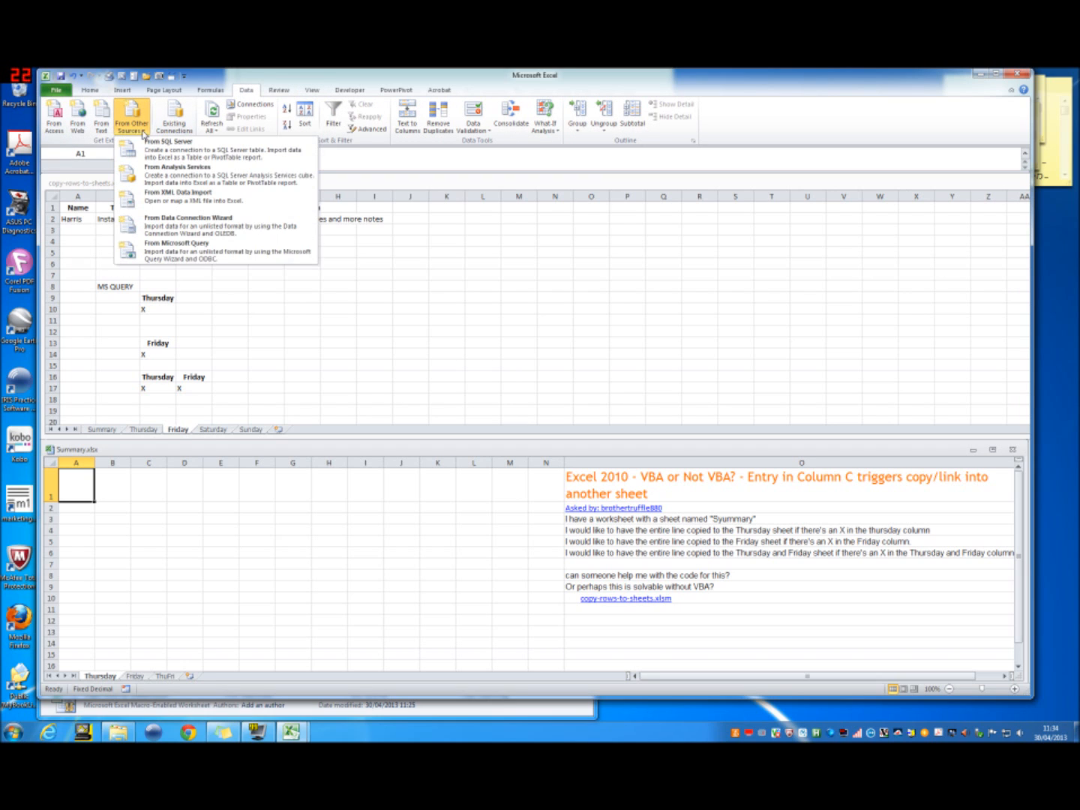
pyautogui.click(178, 255)
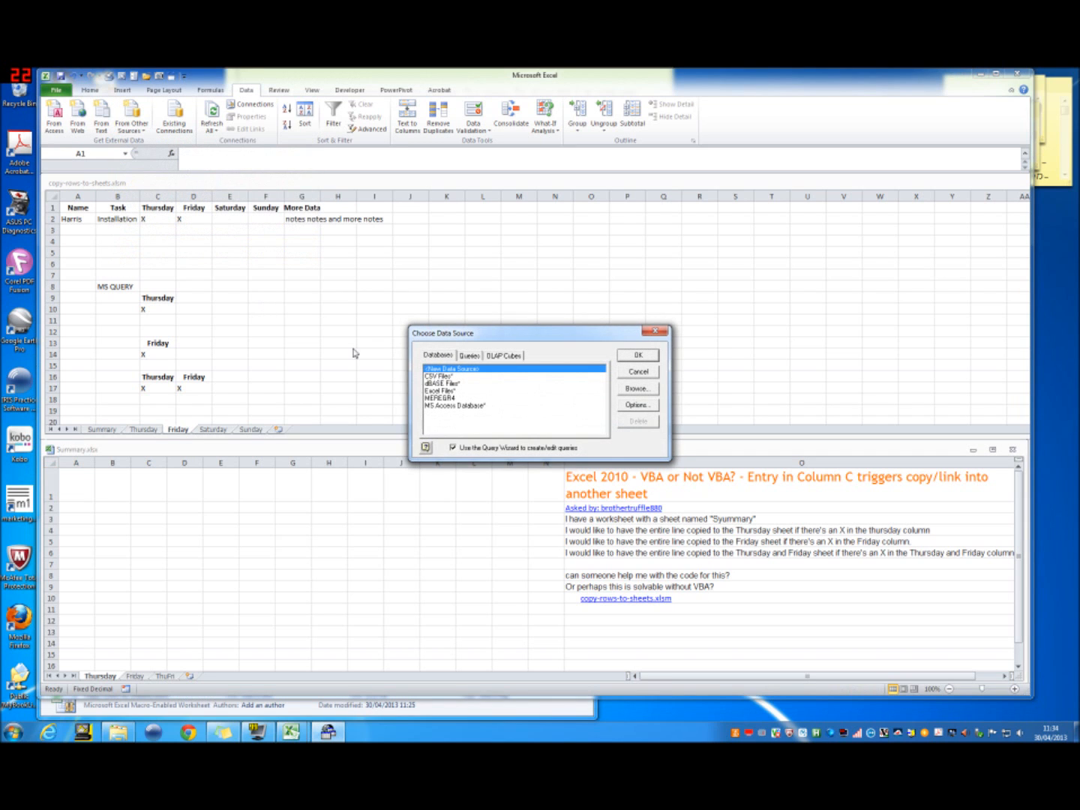
# Step: Choose Excel Files as the data source and connect to the workbook copy-rows-to-sheets.xlsm in c:\documents
pyautogui.click(450, 392)
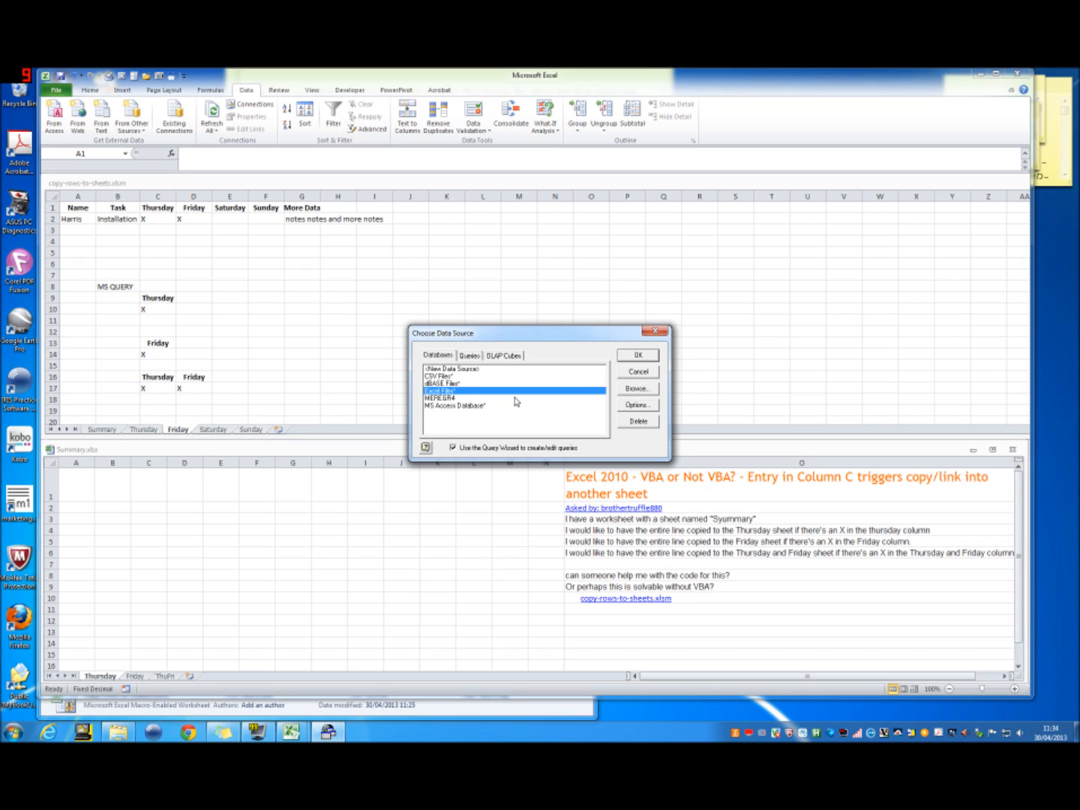
pyautogui.click(634, 355)
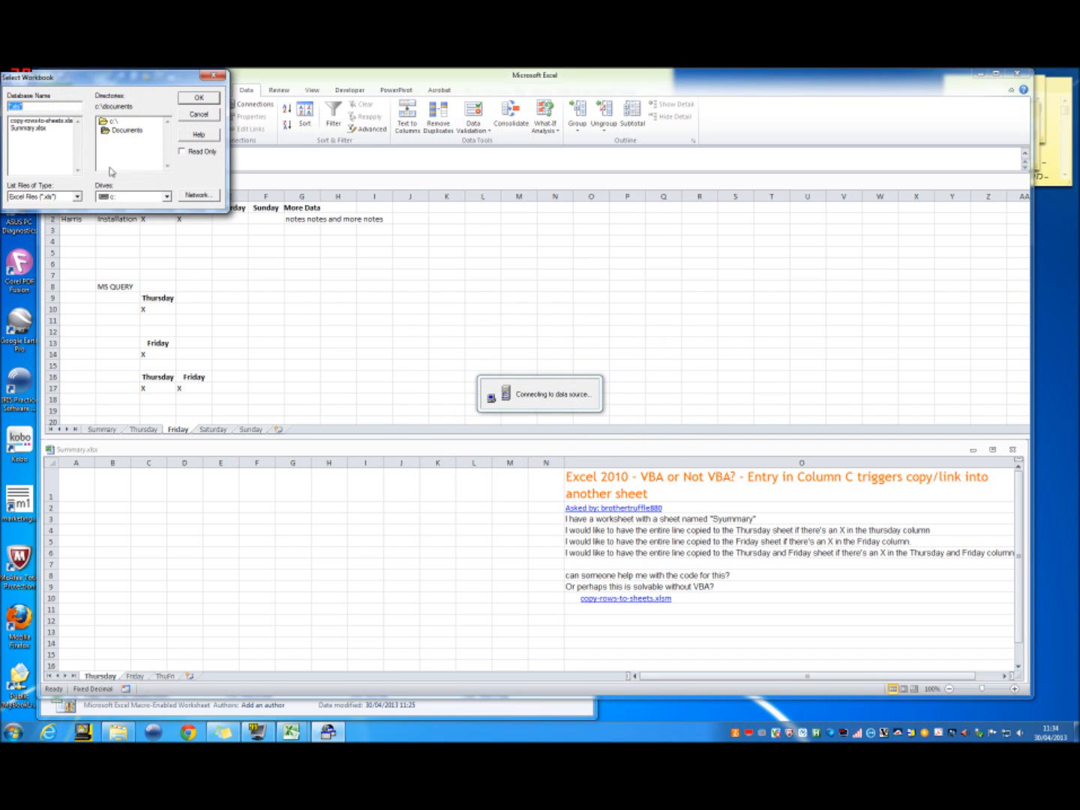
pyautogui.moveTo(87, 78); pyautogui.dragTo(321, 283)
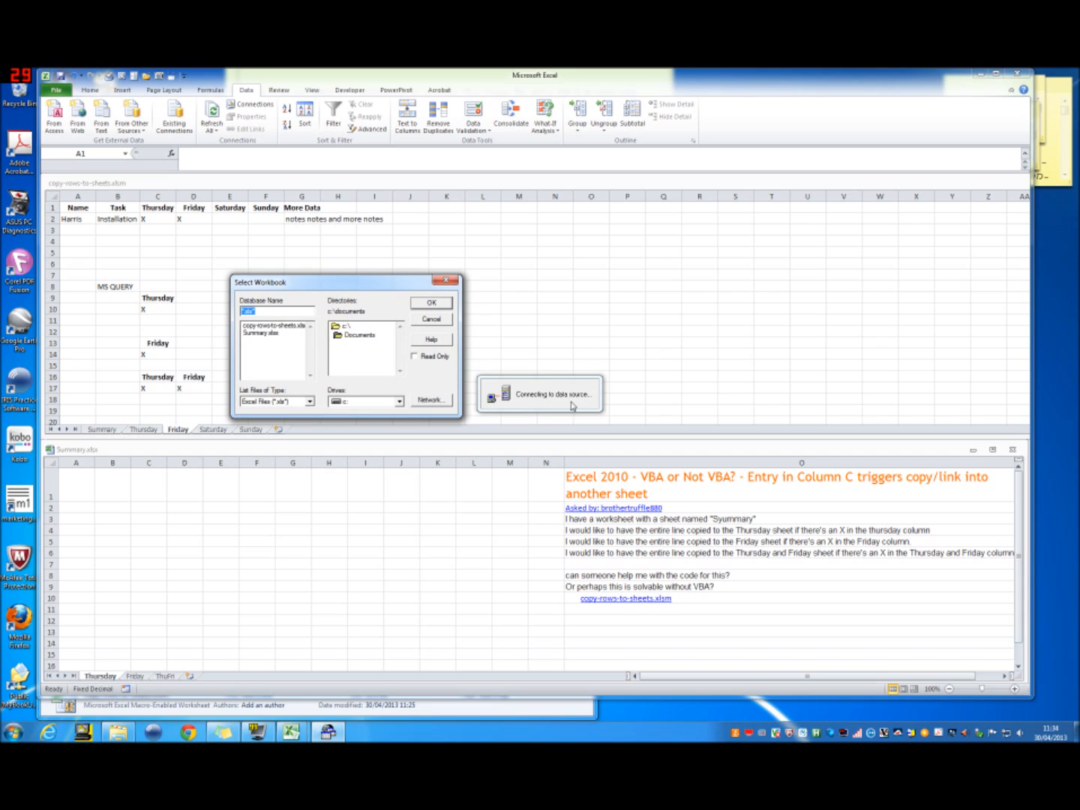
pyautogui.click(290, 327)
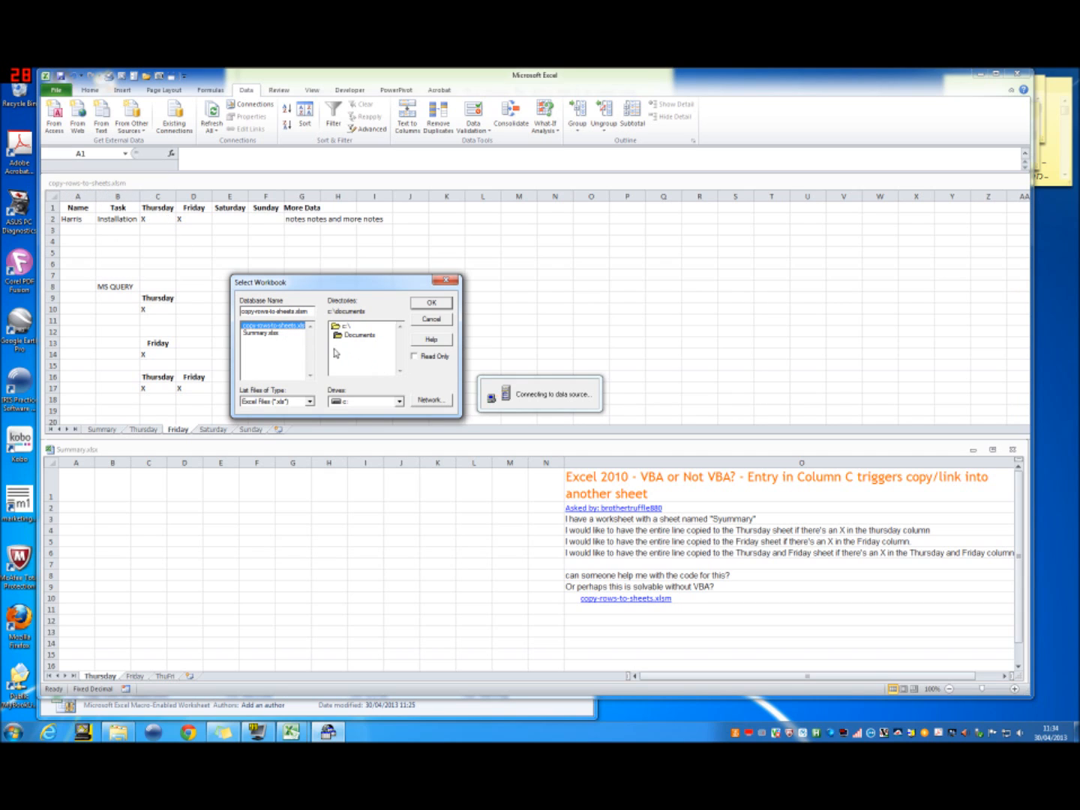
pyautogui.click(432, 303)
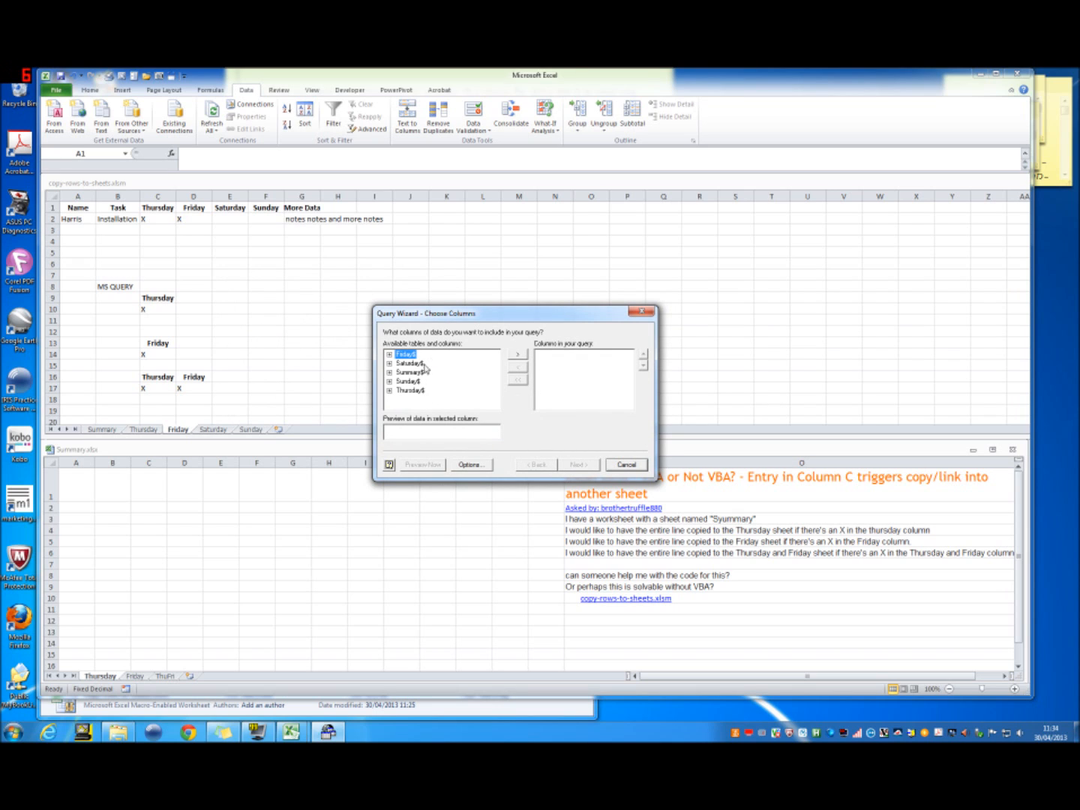
# Step: Include all columns of the Summary$ table in the query and proceed to filtering
pyautogui.click(410, 373)
pyautogui.click(389, 374)
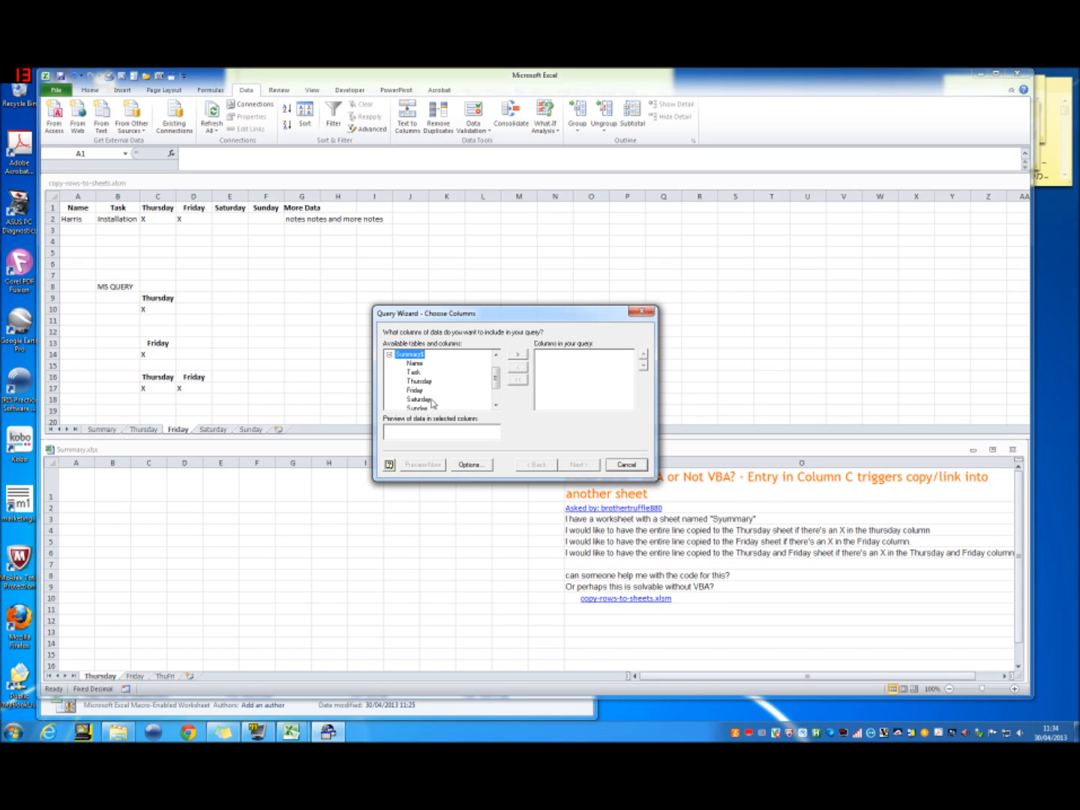
pyautogui.click(517, 357)
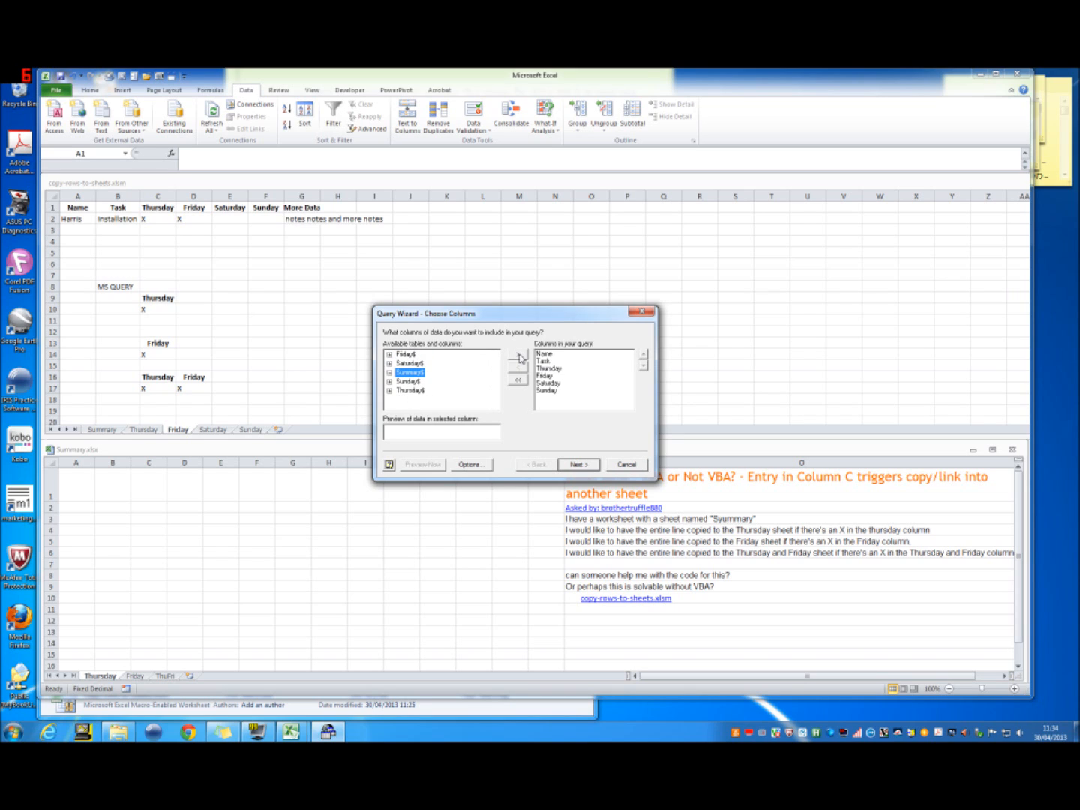
pyautogui.click(579, 465)
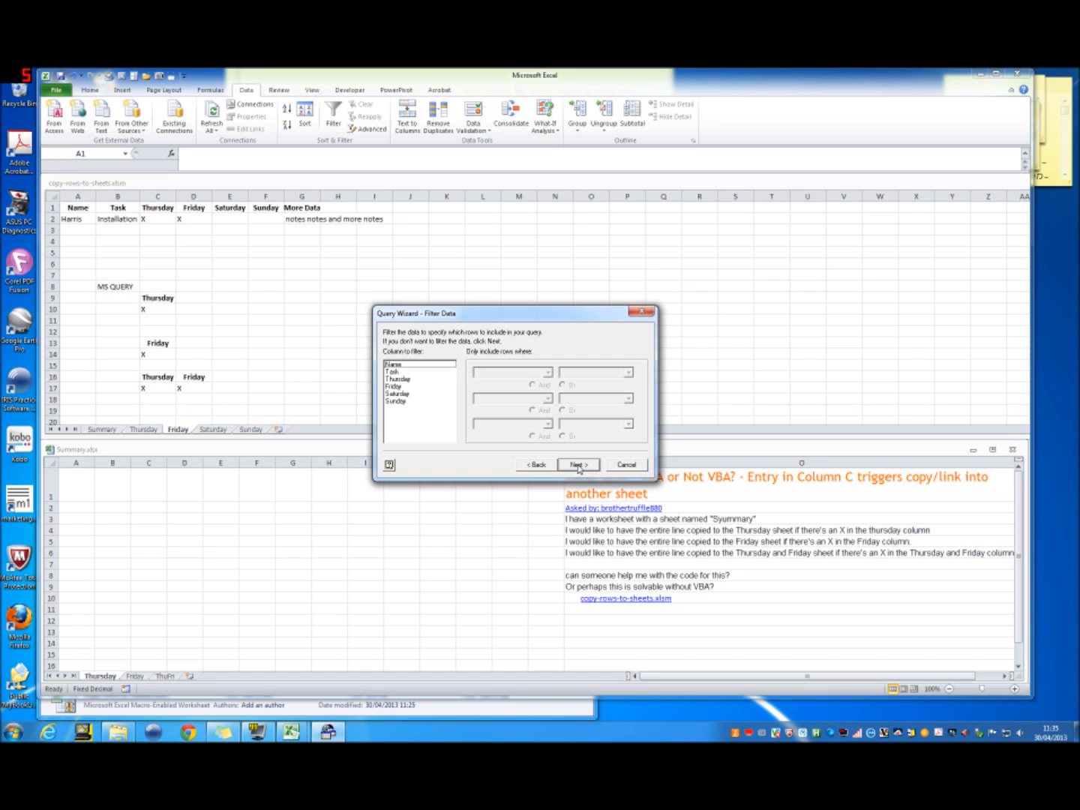
# Step: Filter the query to include only rows where Thursday equals X
pyautogui.click(419, 379)
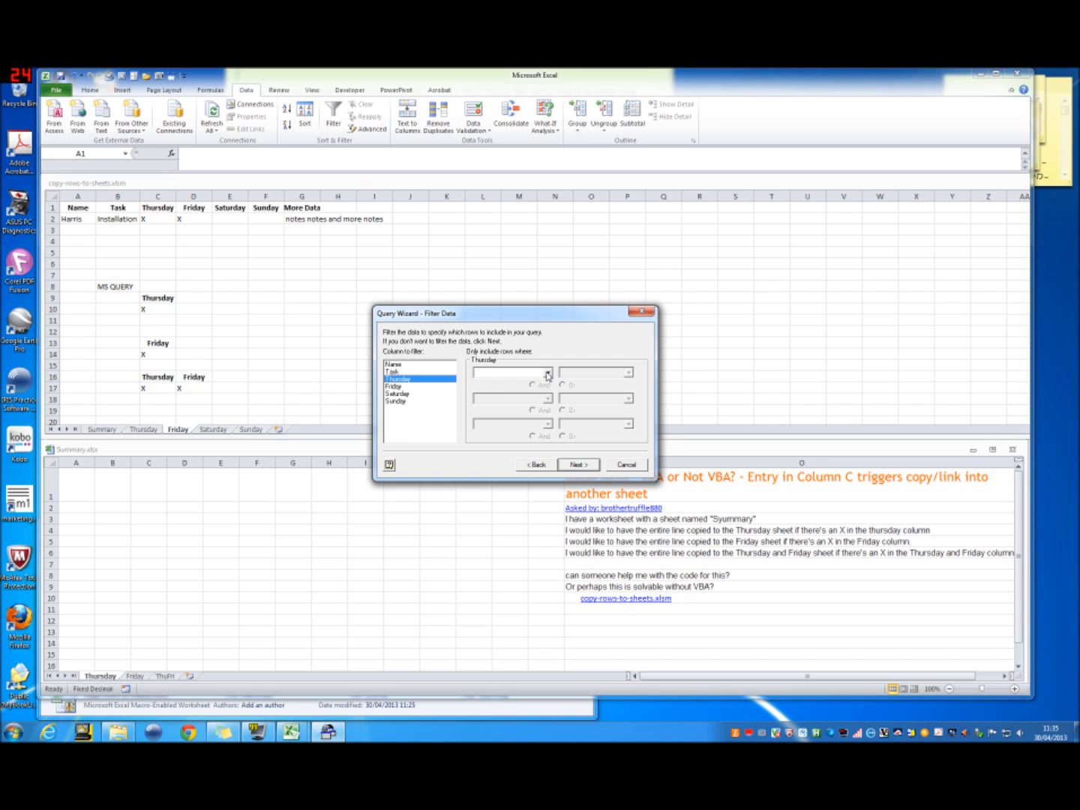
pyautogui.click(547, 373)
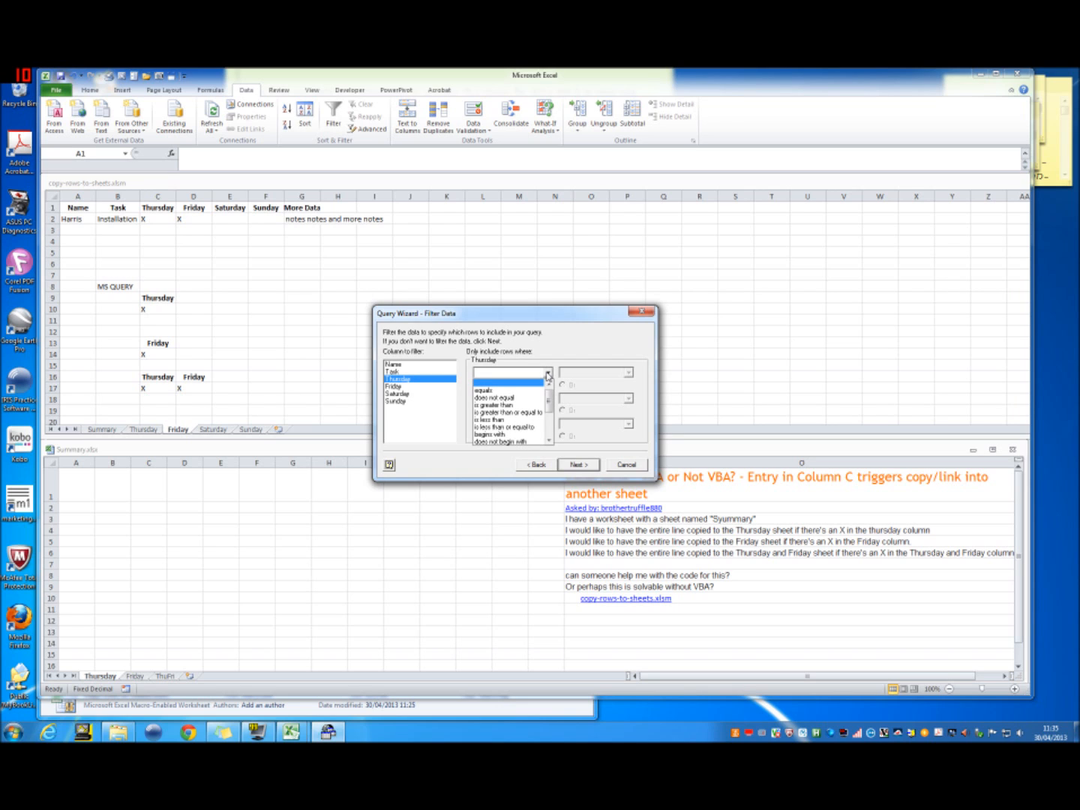
pyautogui.click(549, 442)
pyautogui.click(550, 441)
pyautogui.click(549, 441)
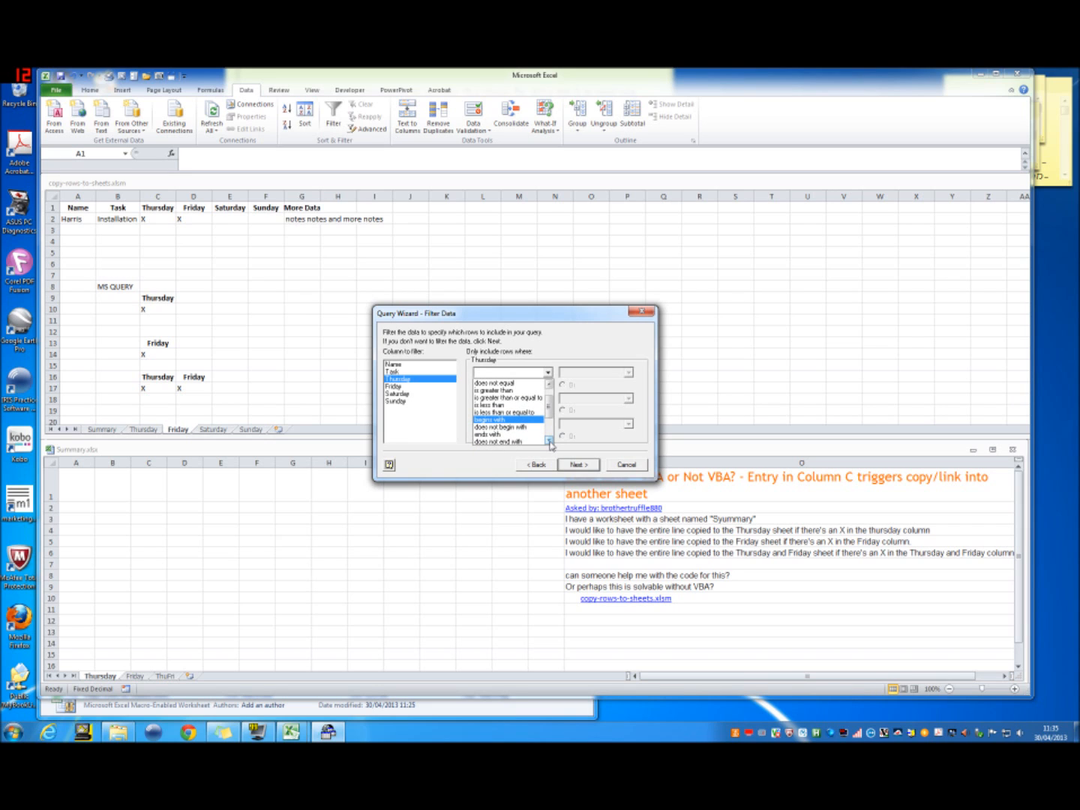
pyautogui.click(550, 440)
pyautogui.click(549, 442)
pyautogui.click(549, 442)
pyautogui.click(549, 442)
pyautogui.click(549, 442)
pyautogui.click(550, 442)
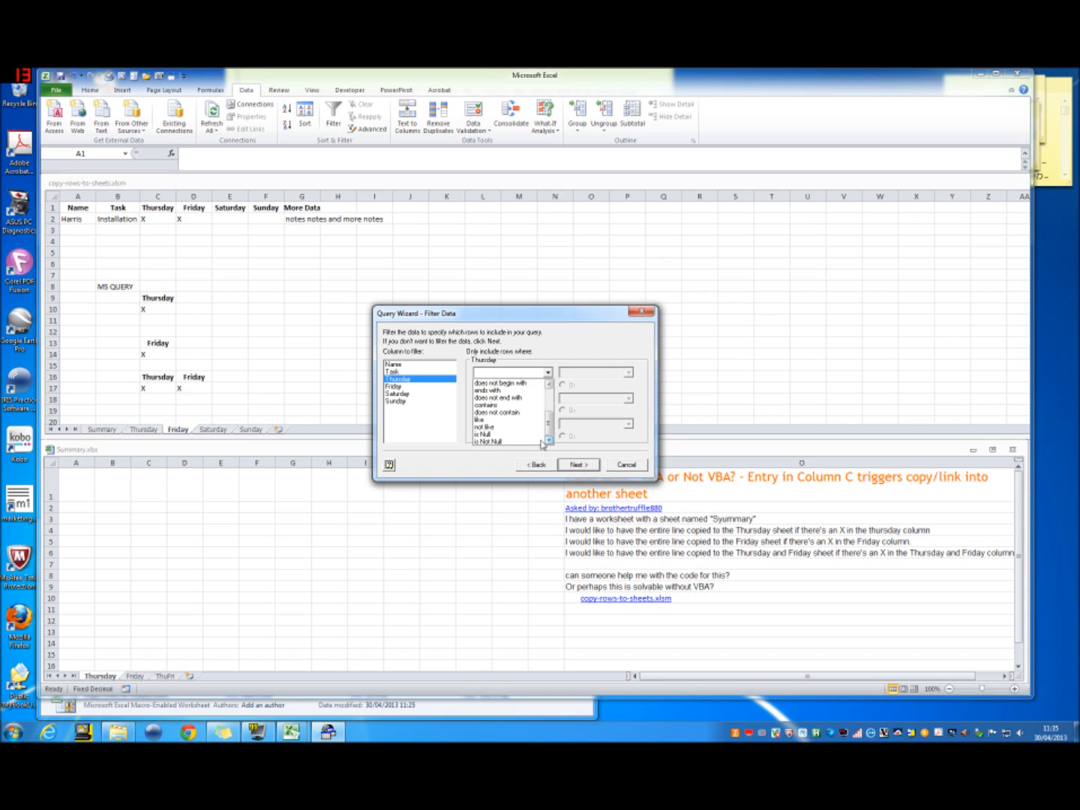
pyautogui.click(550, 385)
pyautogui.click(548, 384)
pyautogui.click(549, 385)
pyautogui.click(550, 385)
pyautogui.click(549, 385)
pyautogui.click(549, 385)
pyautogui.click(549, 385)
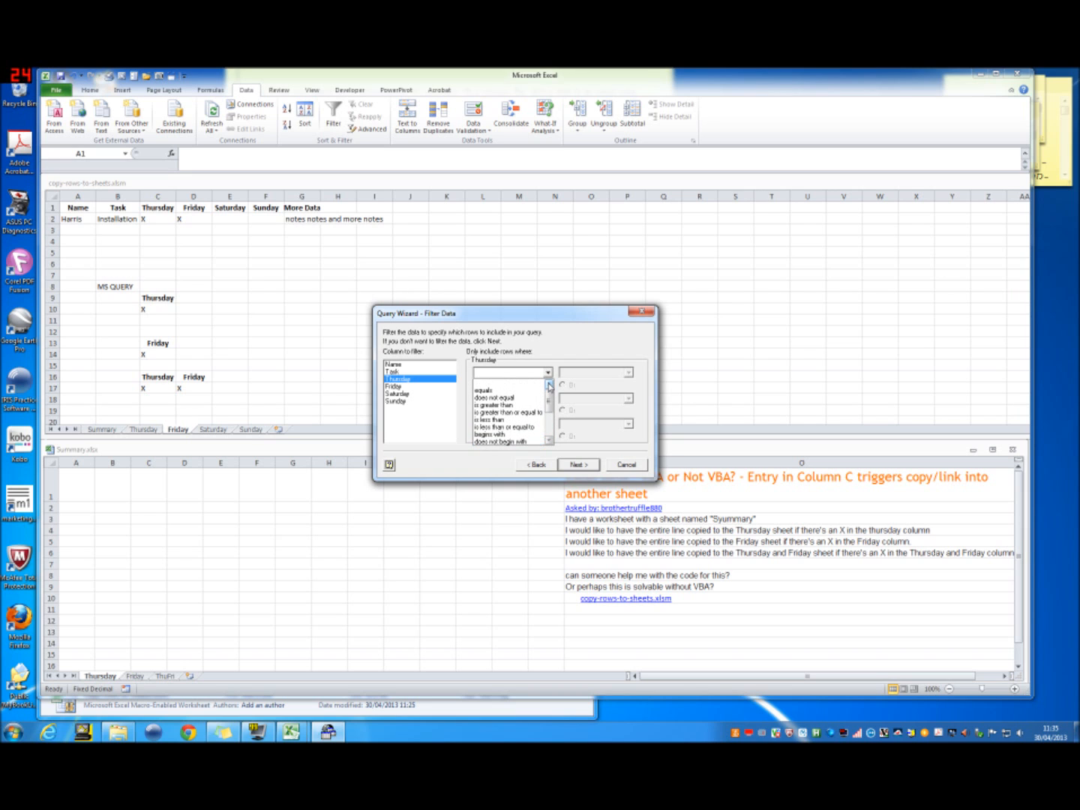
pyautogui.click(522, 395)
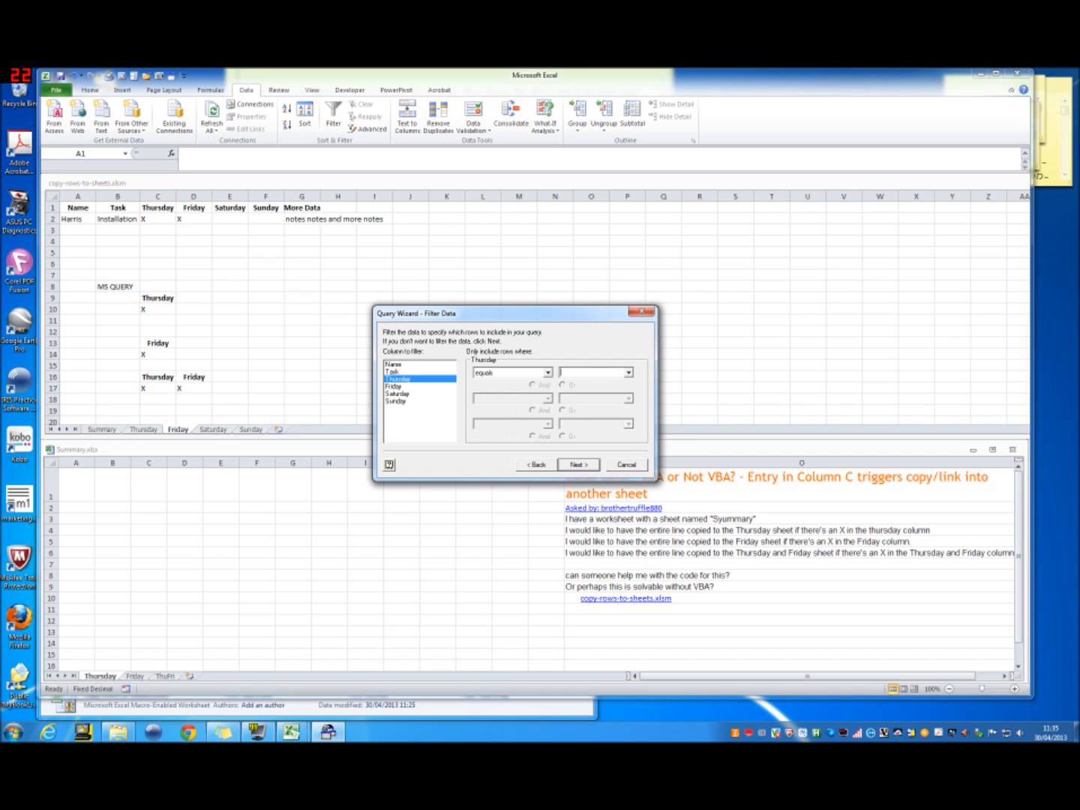
pyautogui.write('X')
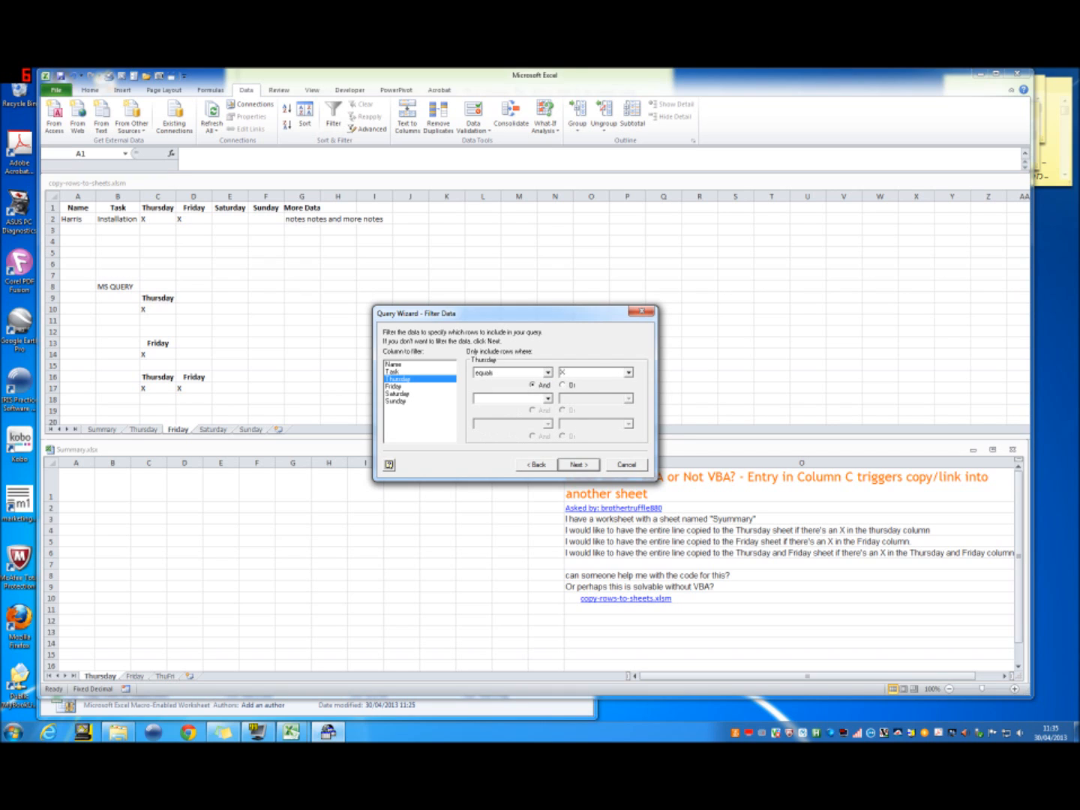
pyautogui.click(579, 465)
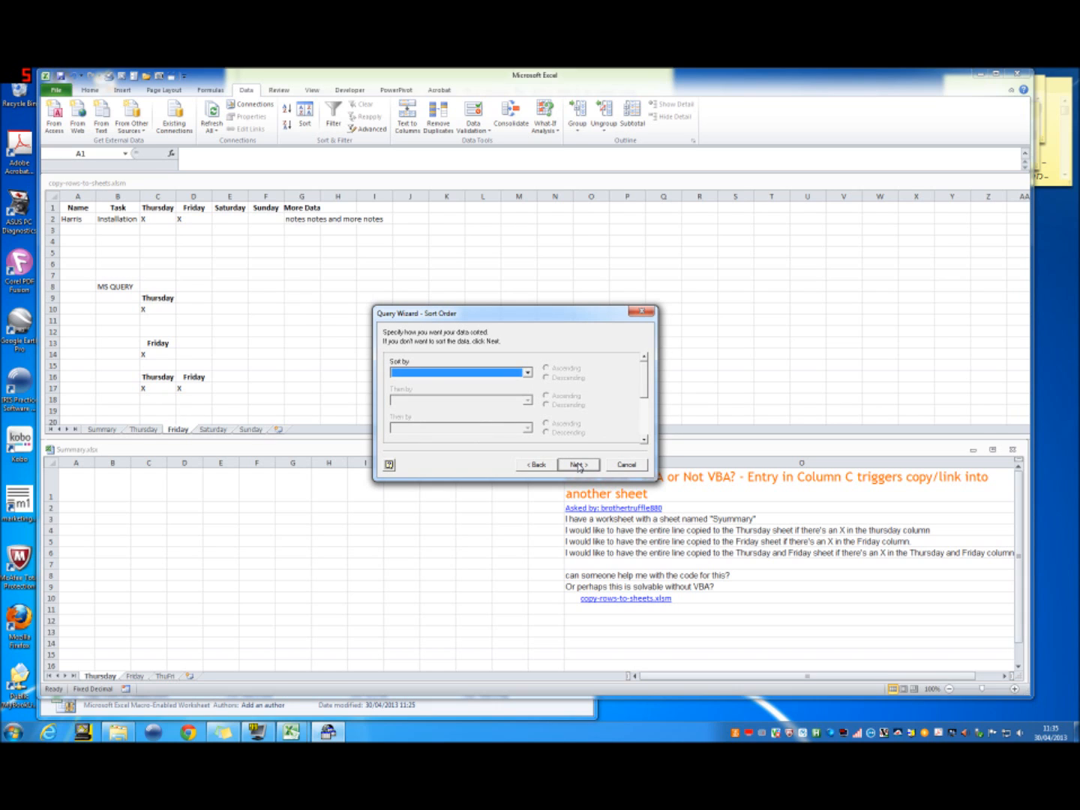
# Step: Skip sorting and choose the Documents folder on Local Disk (C:) as the location for saving the query
pyautogui.click(578, 464)
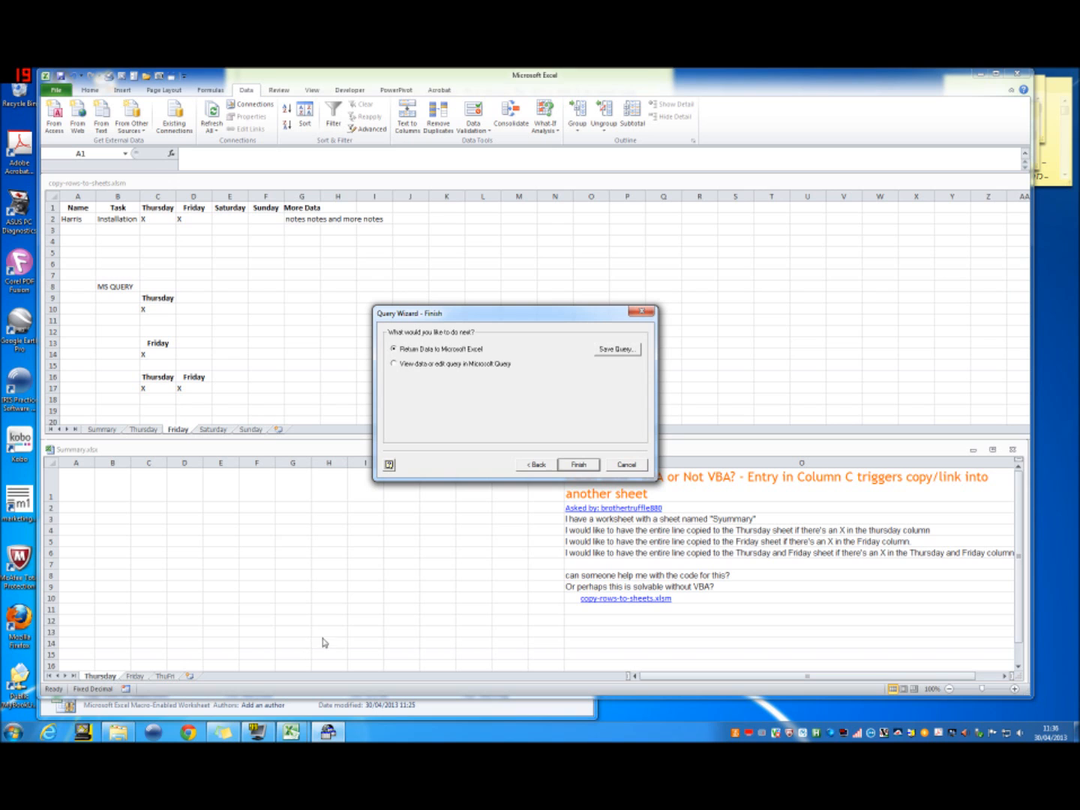
pyautogui.click(618, 351)
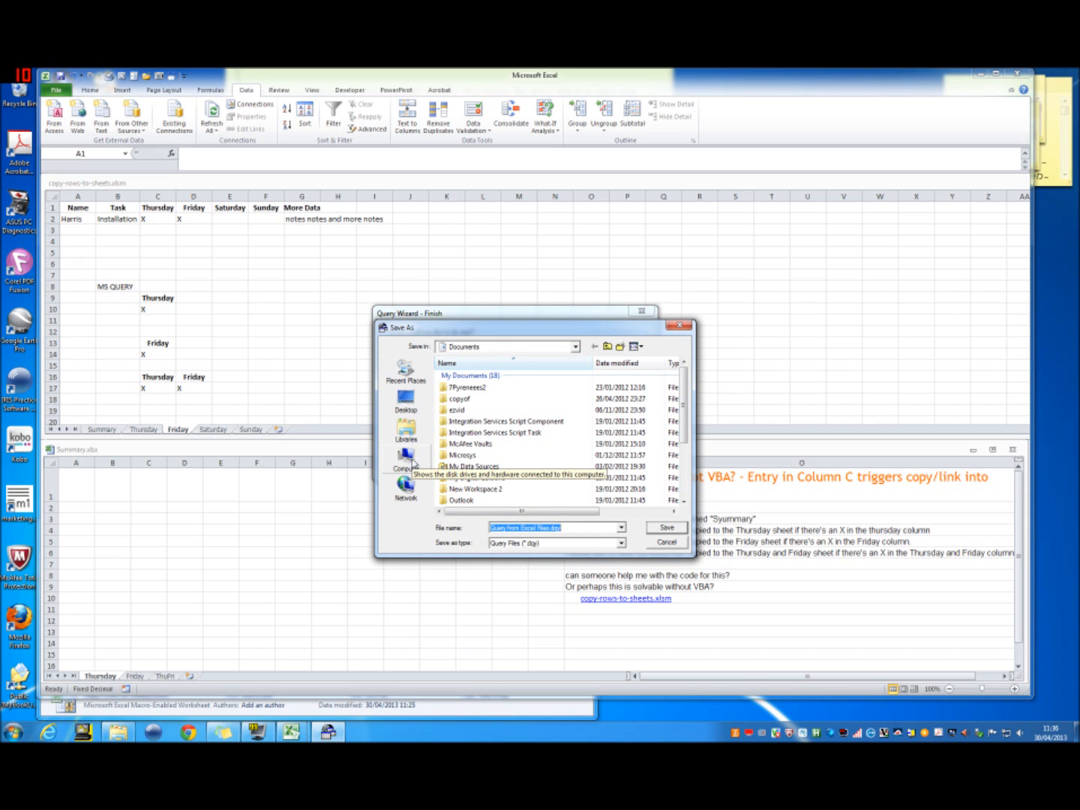
pyautogui.click(412, 462)
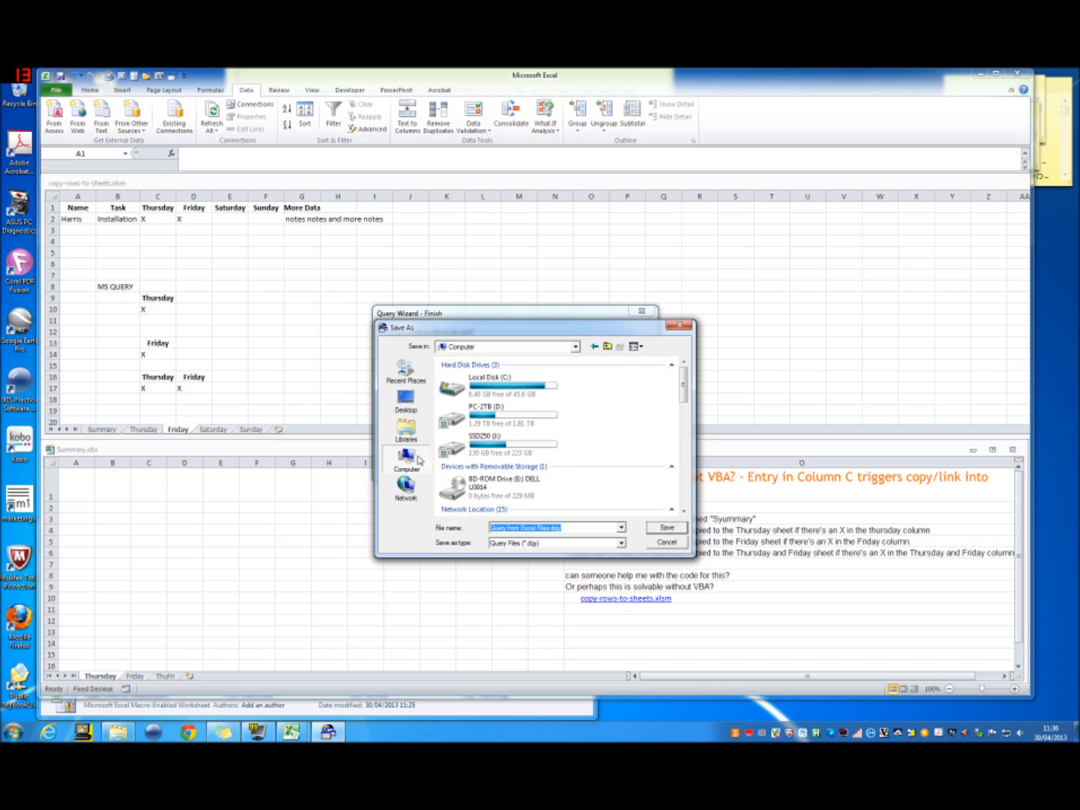
pyautogui.doubleClick(513, 392)
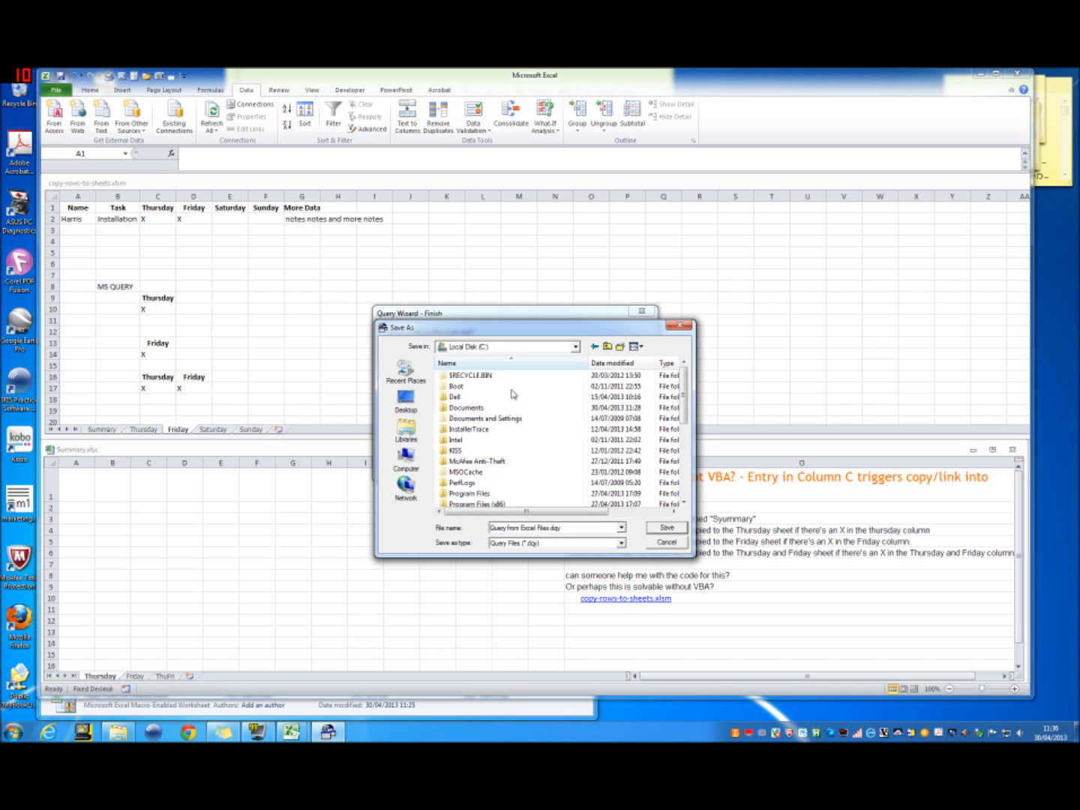
pyautogui.doubleClick(473, 410)
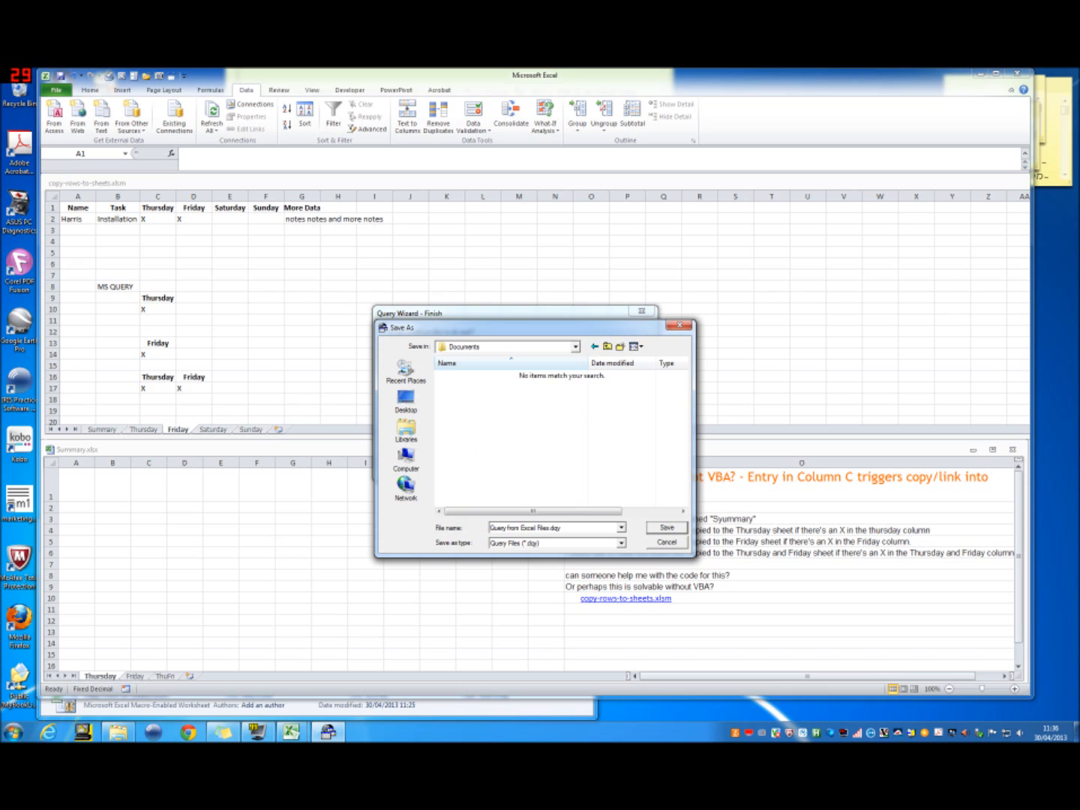
# Step: Save the query under the name Query01_Thursday
pyautogui.moveTo(563, 528); pyautogui.dragTo(476, 530)
pyautogui.press('End')
pyautogui.press('Left')
pyautogui.press('BackSpace')
pyautogui.press('BackSpace')
pyautogui.press('BackSpace')
pyautogui.press('BackSpace')
pyautogui.press('BackSpace')
pyautogui.press('BackSpace')
pyautogui.press('BackSpace')
pyautogui.press('BackSpace')
pyautogui.press('BackSpace')
pyautogui.press('BackSpace')
pyautogui.press('BackSpace')
pyautogui.press('BackSpace')
pyautogui.press('BackSpace')
pyautogui.press('BackSpace')
pyautogui.press('BackSpace')
pyautogui.write('Thursday')
pyautogui.click(509, 527)
pyautogui.write('_')
pyautogui.press('Delete')
pyautogui.write('T')
pyautogui.write('01')
pyautogui.click(667, 529)
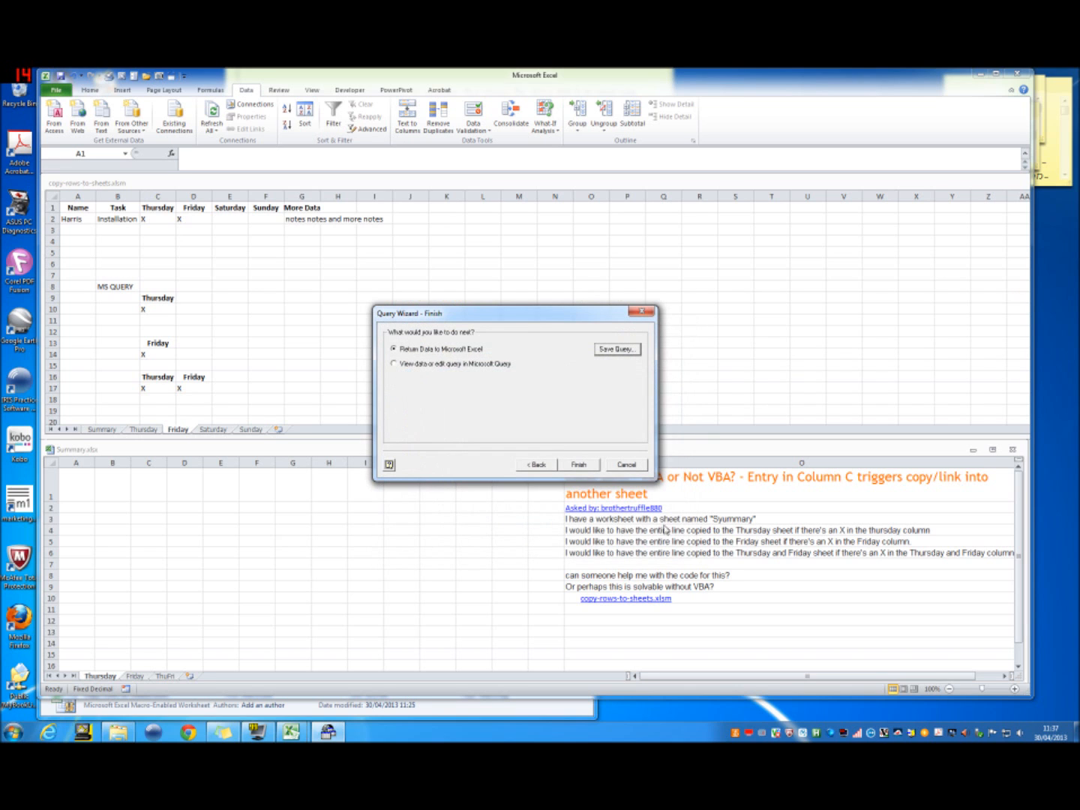
# Step: Finish the wizard returning data to Excel, and set the connection to refresh when opening the file with background refresh disabled
pyautogui.click(578, 463)
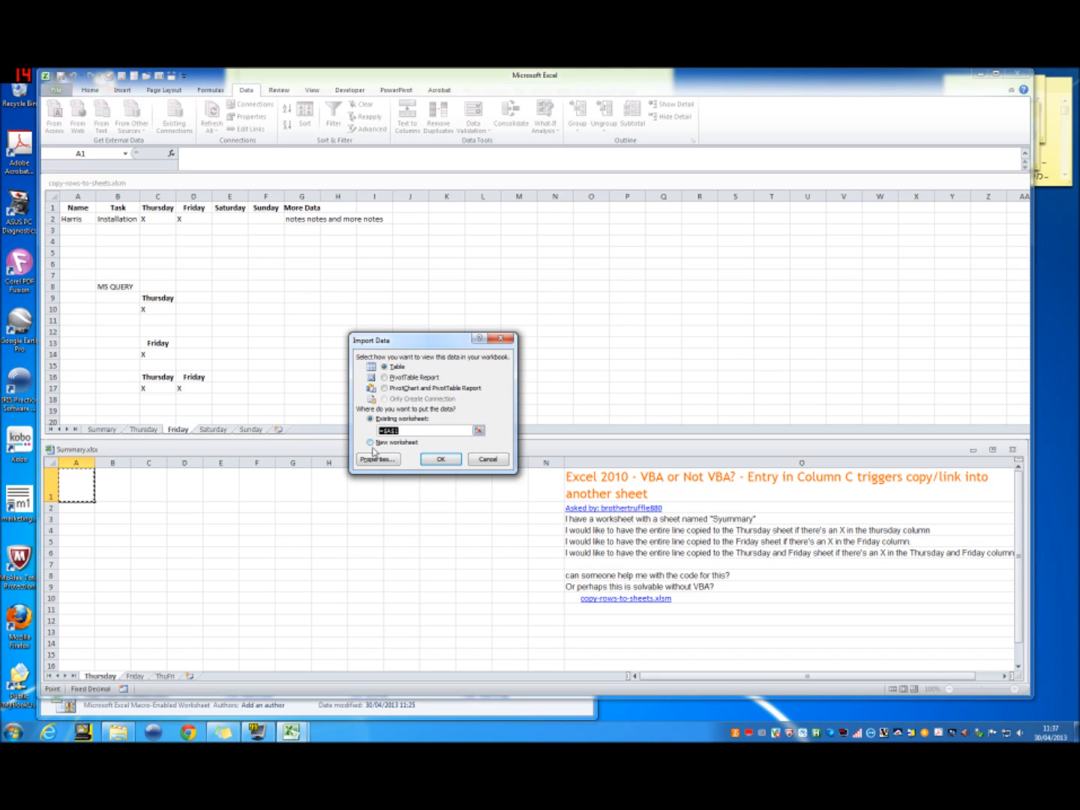
pyautogui.click(376, 458)
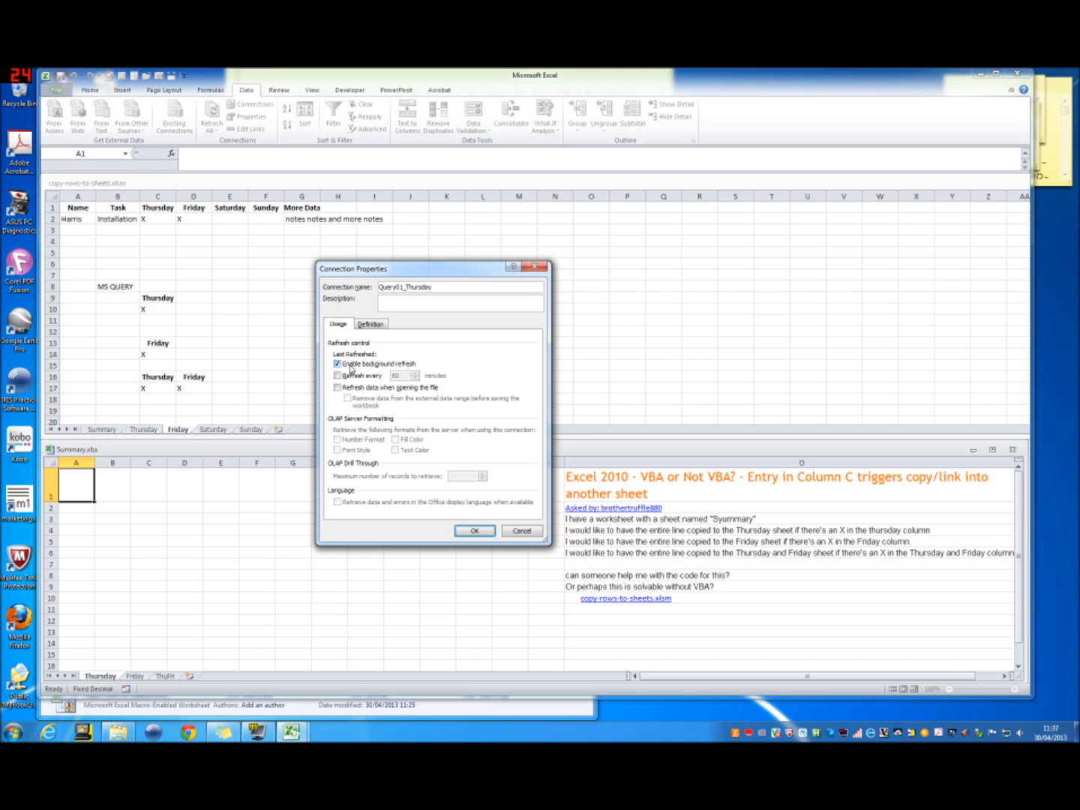
pyautogui.click(338, 365)
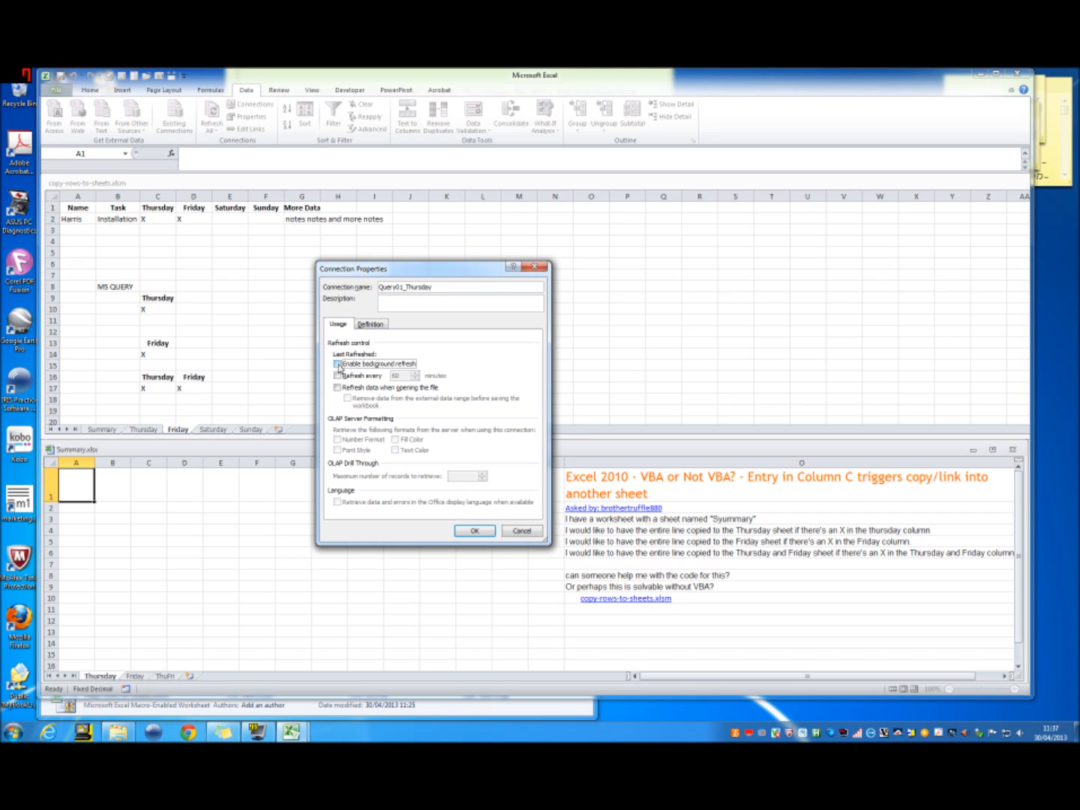
pyautogui.click(337, 388)
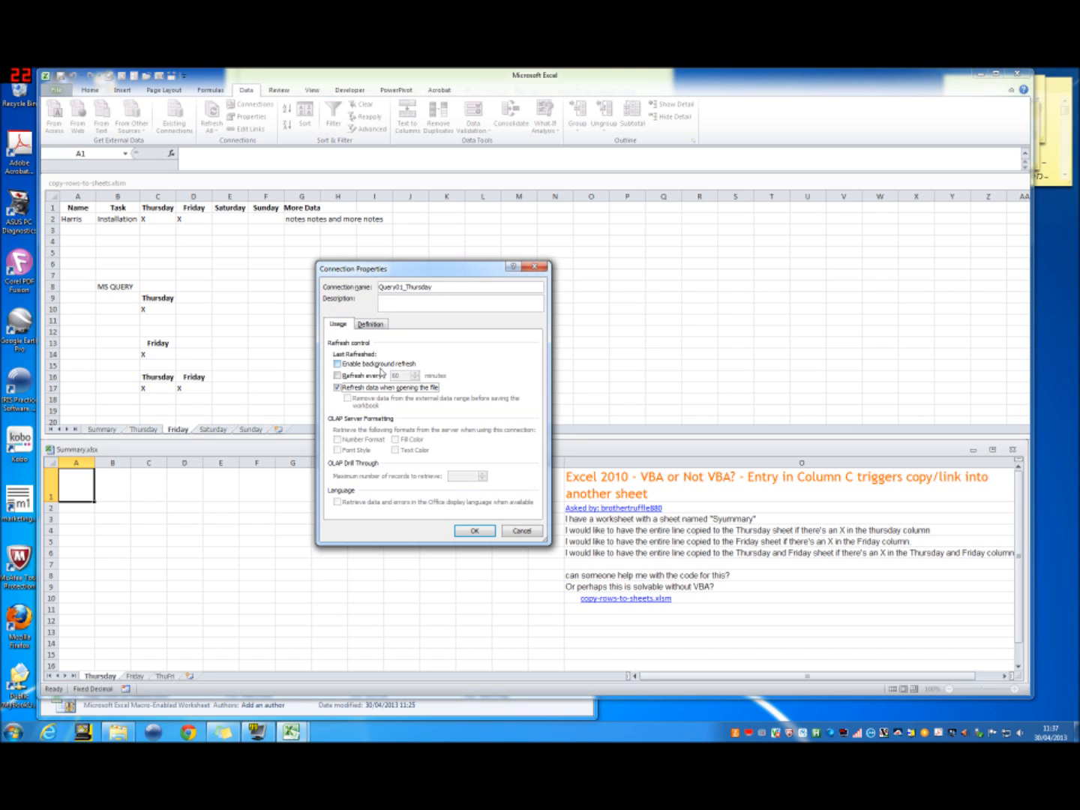
pyautogui.click(367, 323)
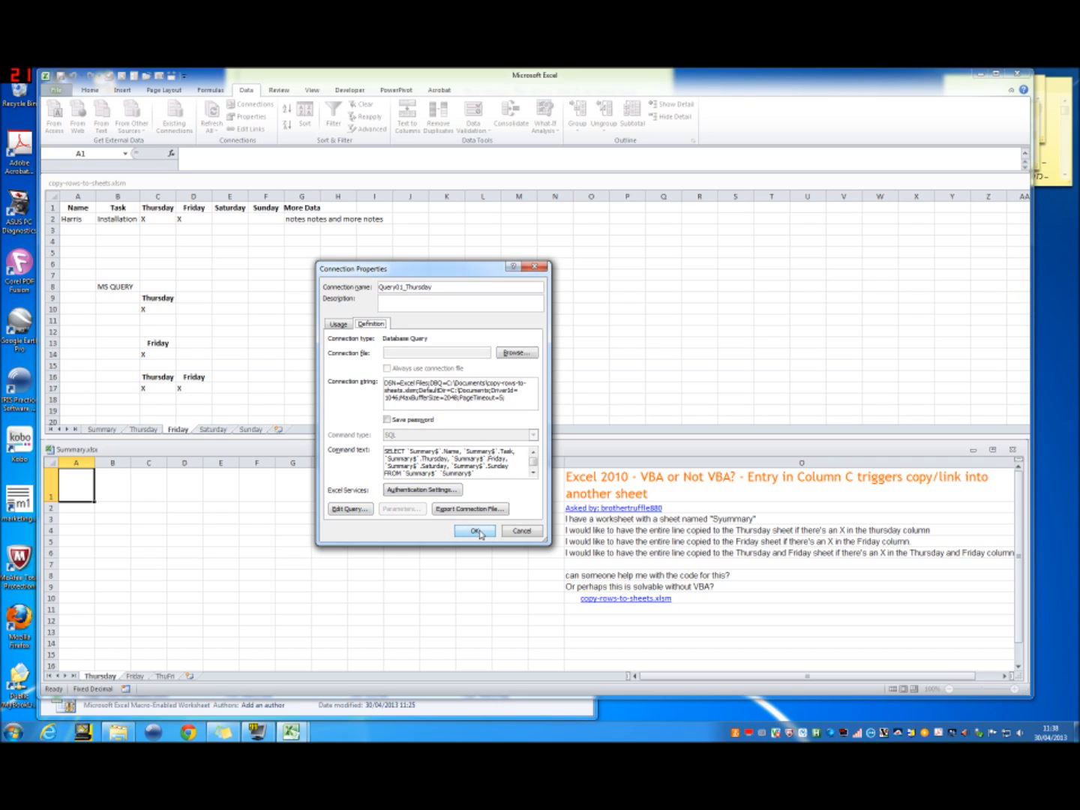
pyautogui.click(341, 326)
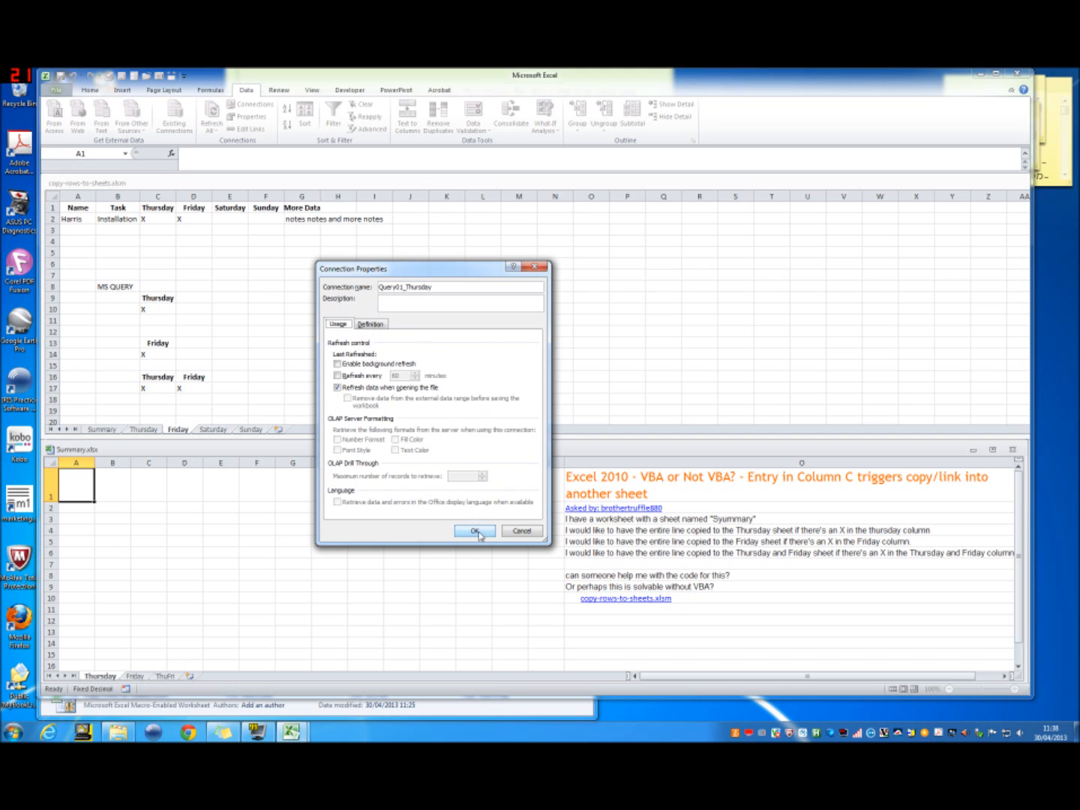
pyautogui.click(477, 530)
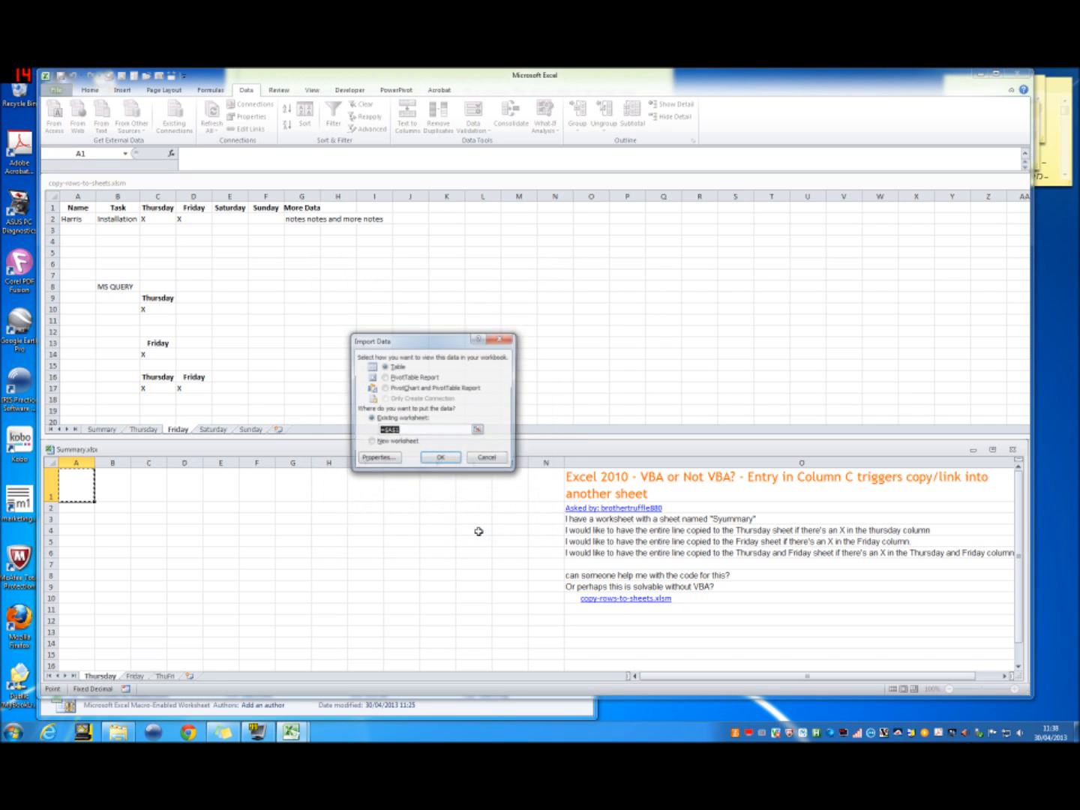
# Step: Import the query result as a table at A1 of the Thursday sheet and compare it with the Thursday and Summary sheets of copy-rows-to-sheets.xlsm
pyautogui.click(442, 460)
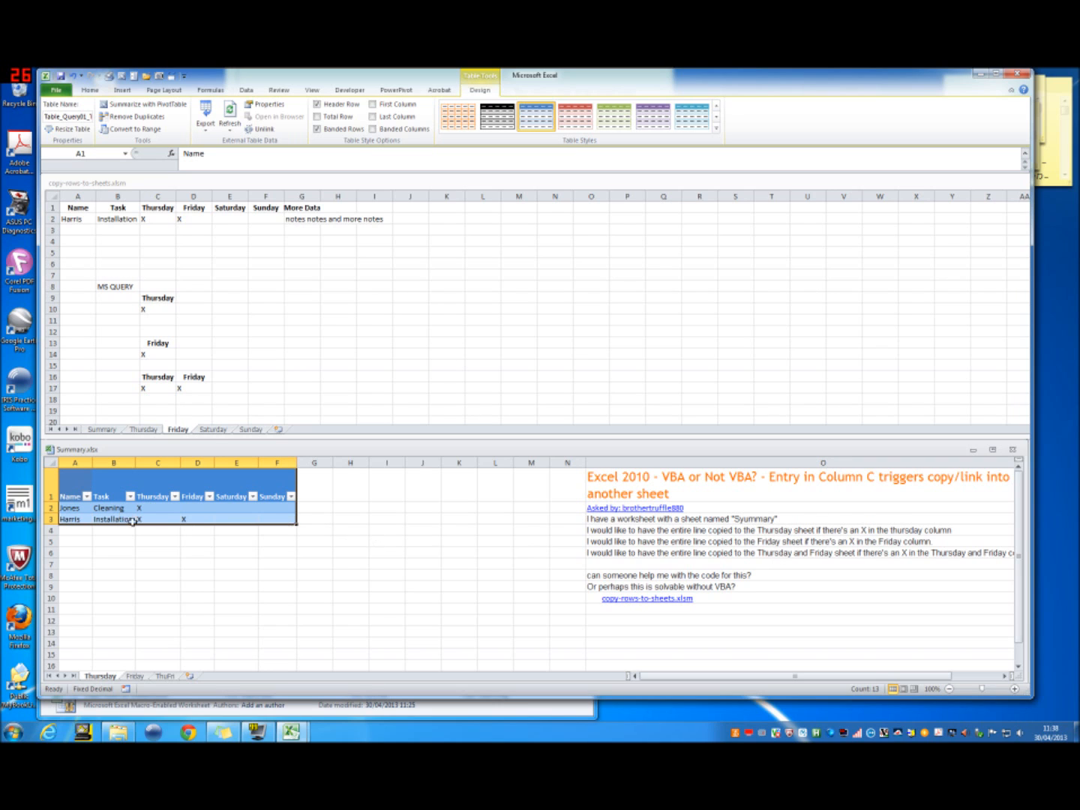
pyautogui.click(144, 433)
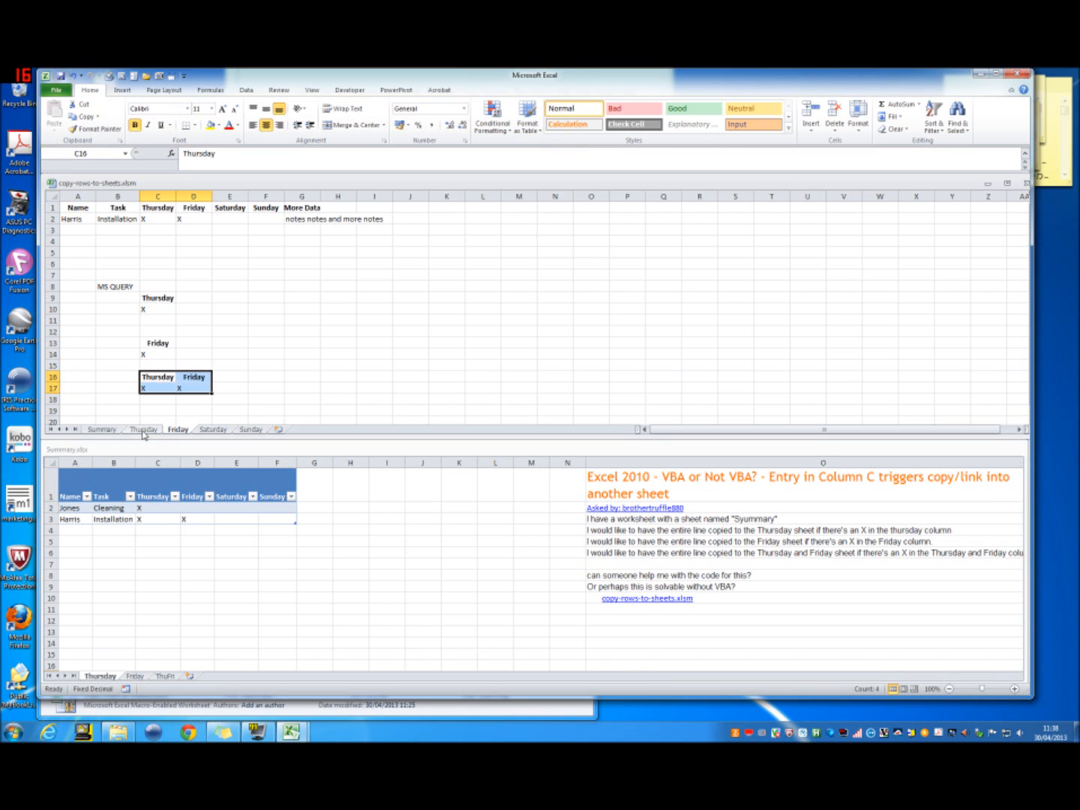
pyautogui.click(144, 430)
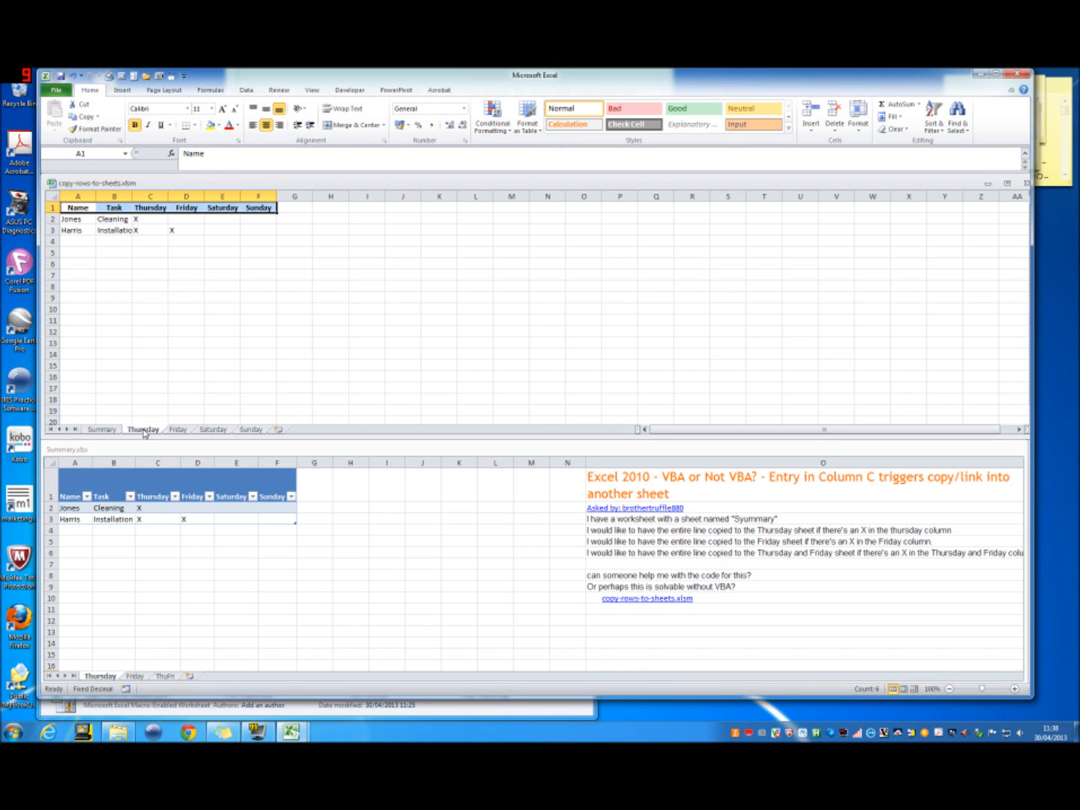
pyautogui.click(112, 431)
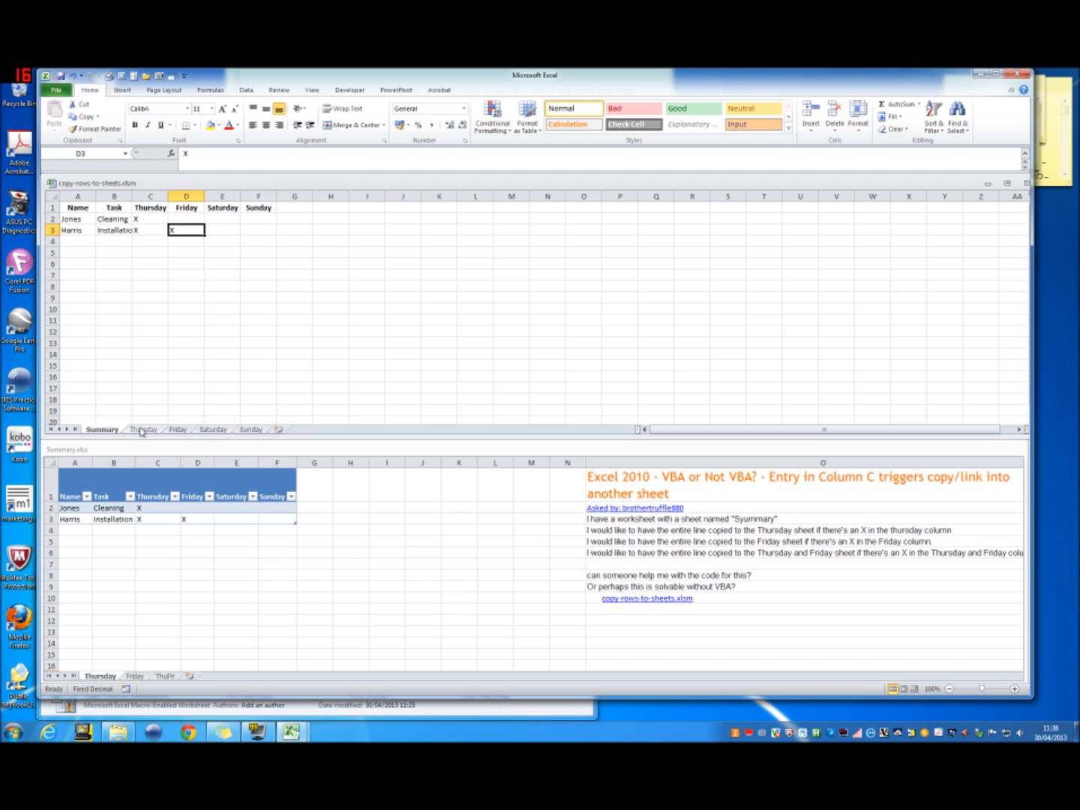
pyautogui.click(140, 432)
# Step: Move the MS QUERY criteria block B8:D17 from the Friday sheet of copy-rows-to-sheets.xlsm to F5 on its Summary sheet
pyautogui.click(180, 431)
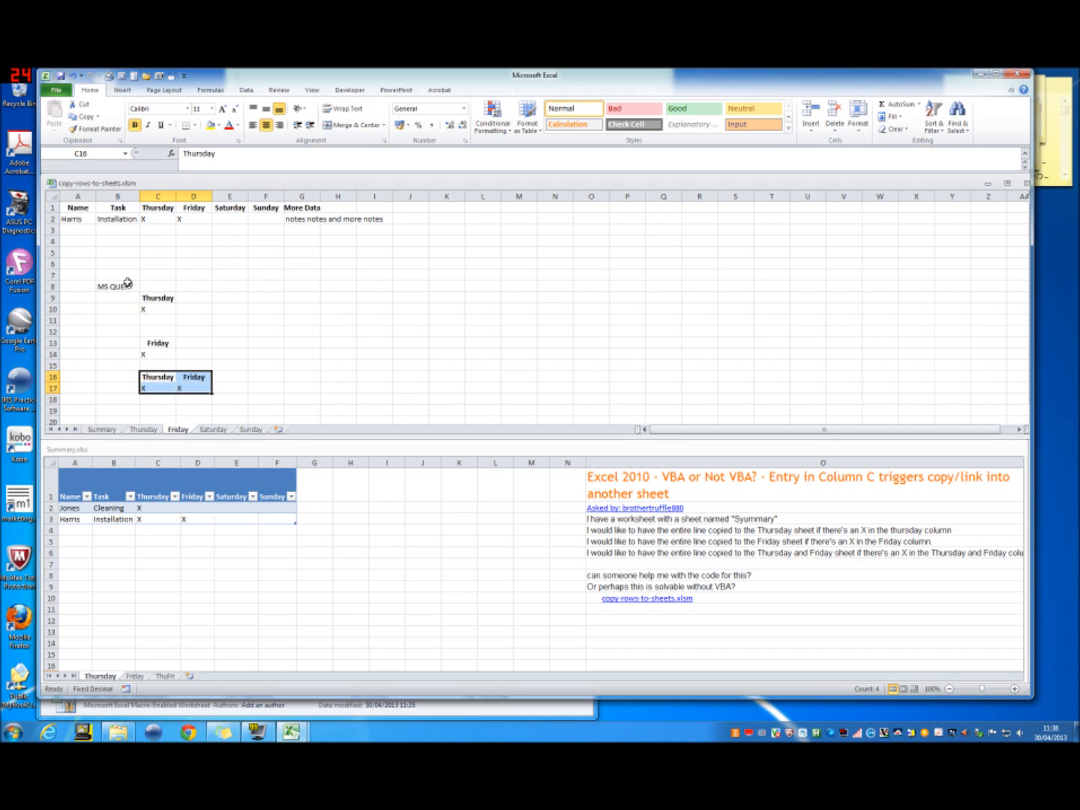
pyautogui.moveTo(126, 288); pyautogui.dragTo(194, 389)
pyautogui.hotkey('ctrl', 'c')
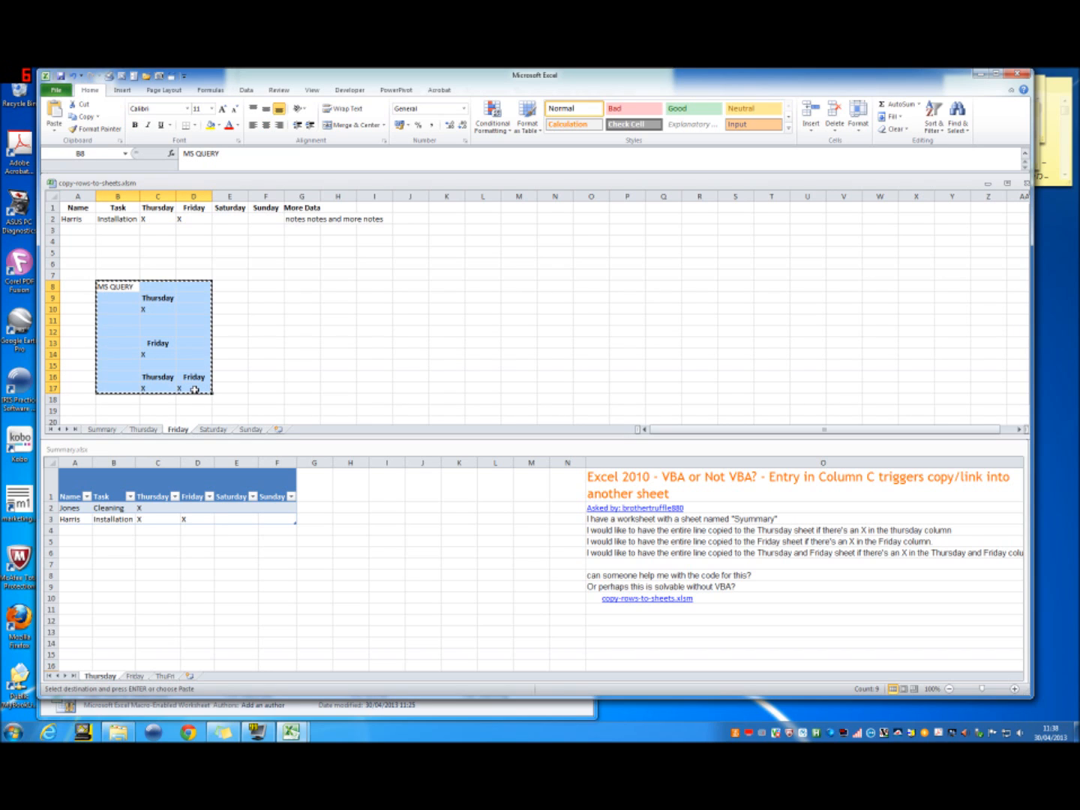
pyautogui.click(105, 430)
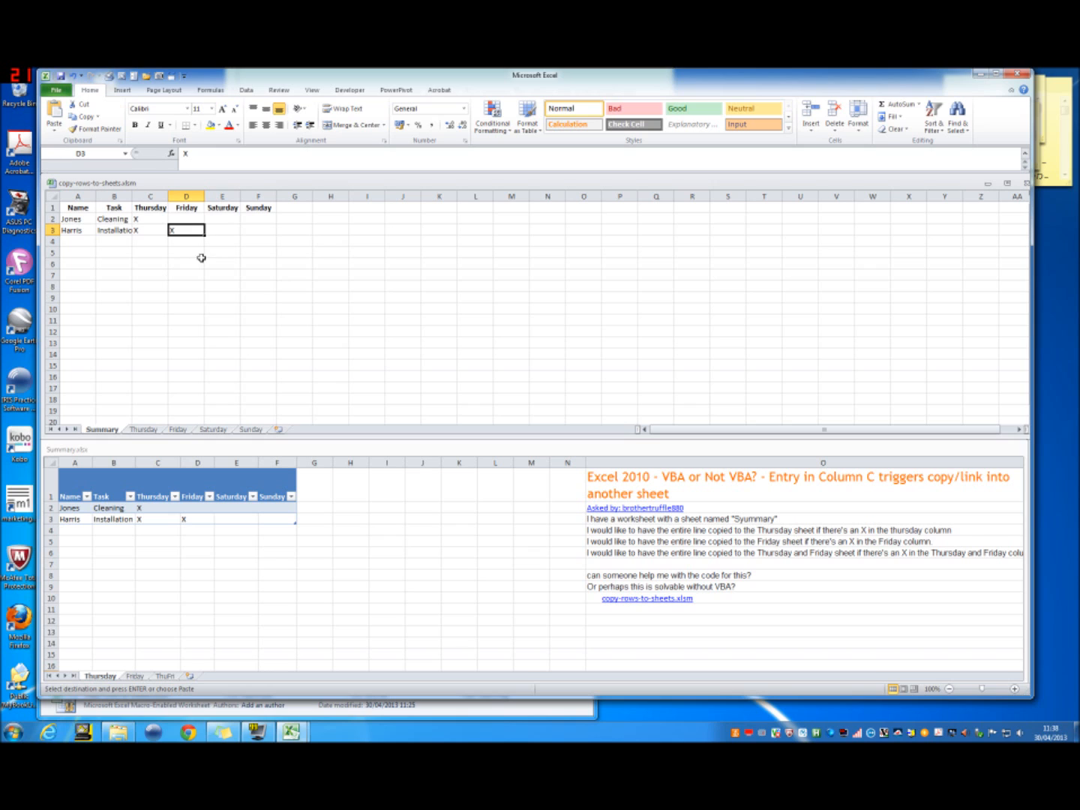
pyautogui.click(263, 251)
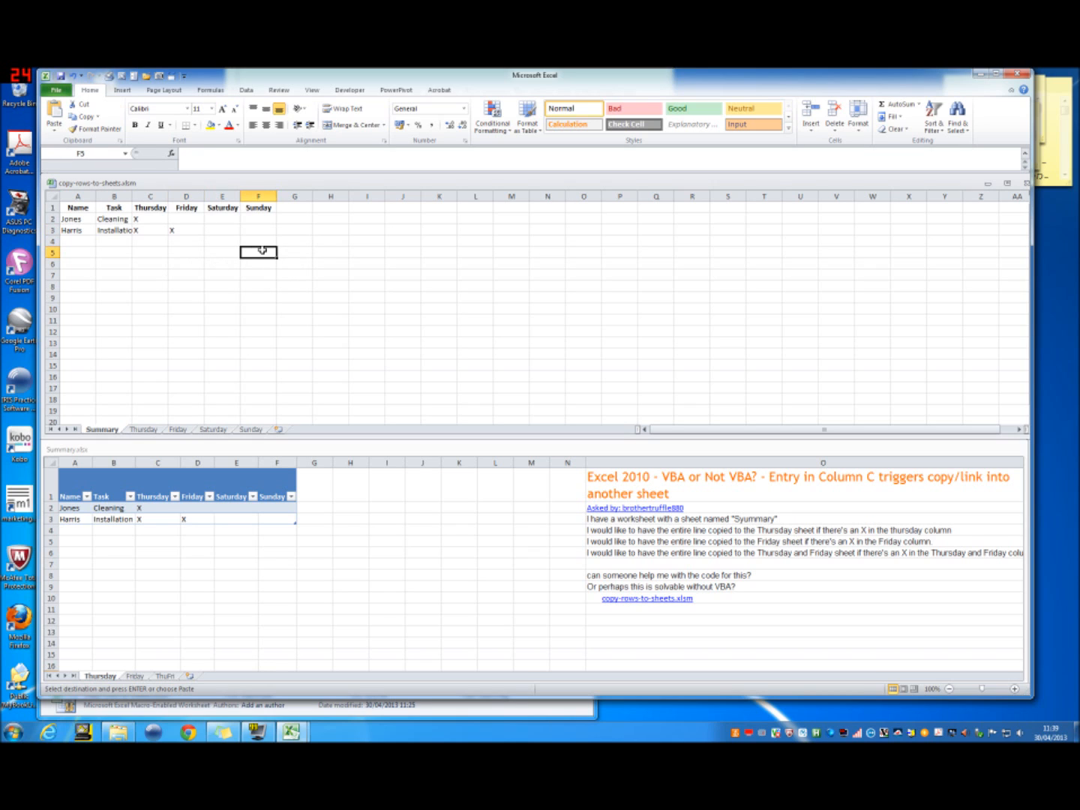
pyautogui.press('Return')
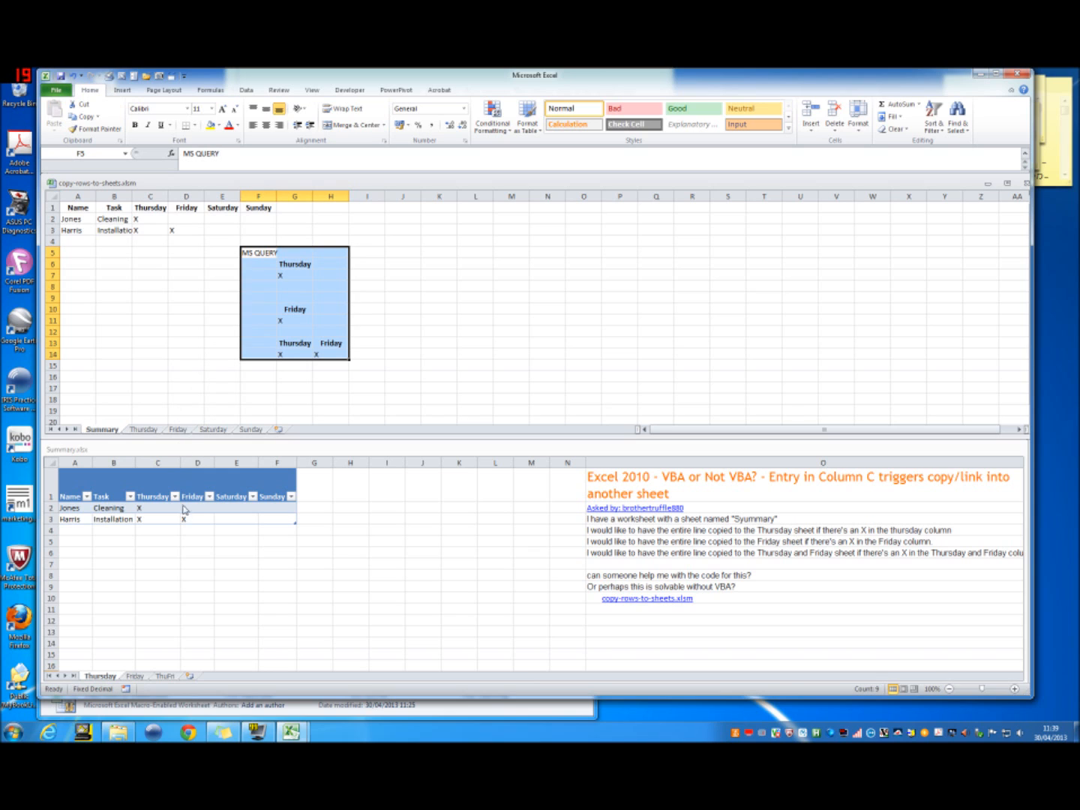
# Step: On the Friday sheet of Summary.xlsx, start a Microsoft Query on Excel Files with copy-rows-to-sheets.xlsm as the source workbook
pyautogui.click(133, 677)
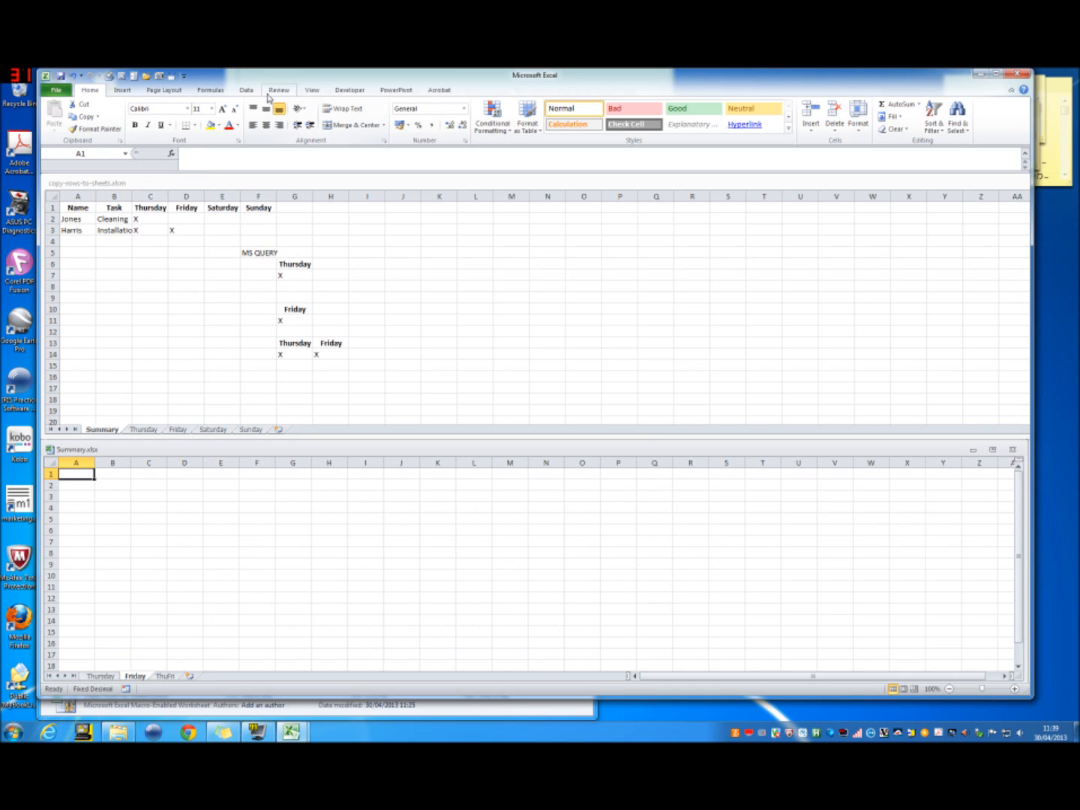
pyautogui.click(247, 92)
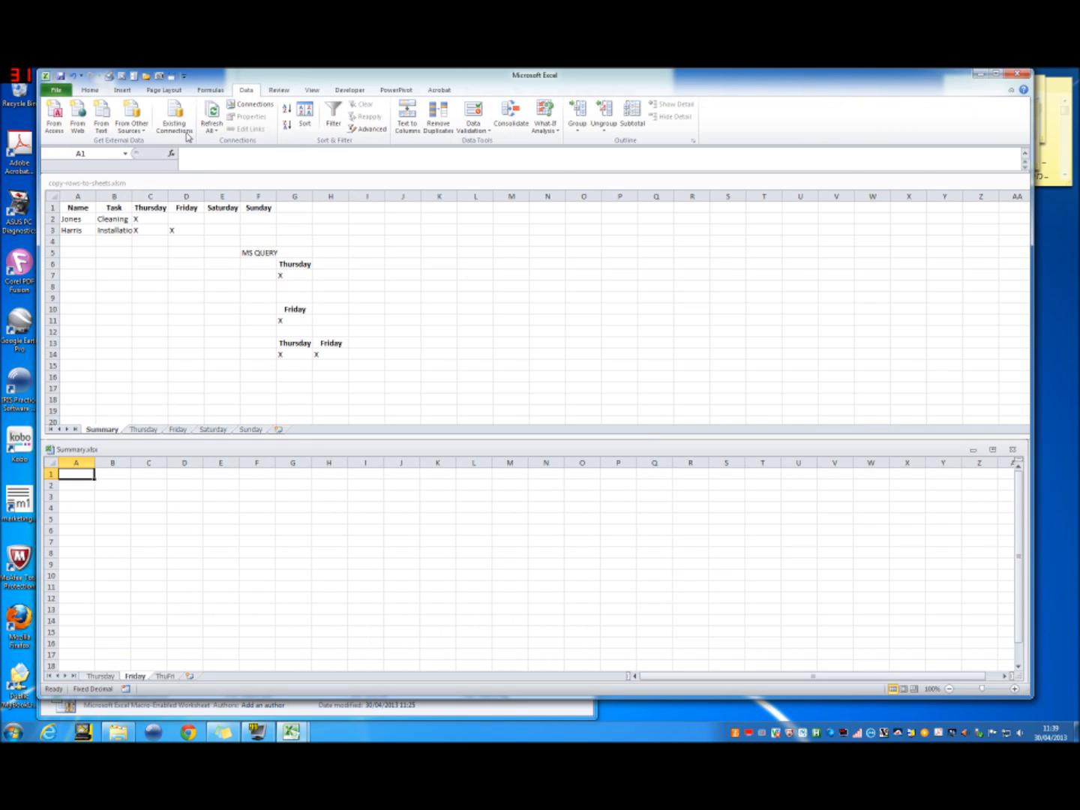
pyautogui.click(139, 136)
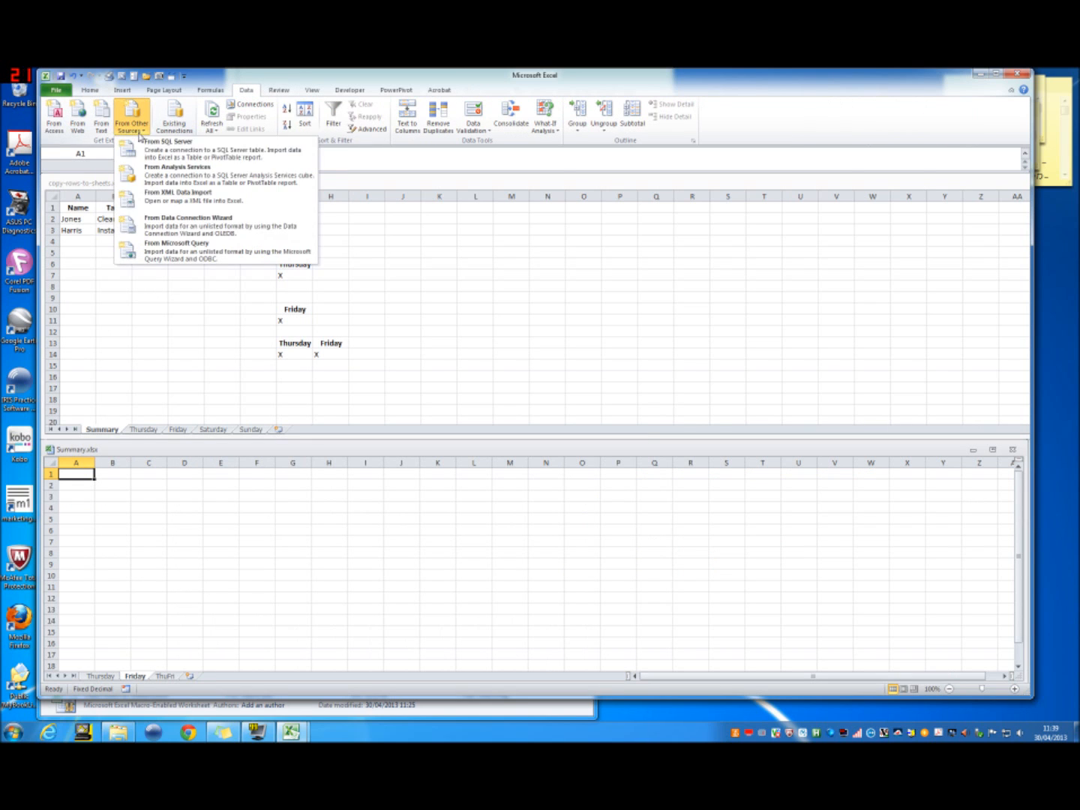
pyautogui.click(163, 255)
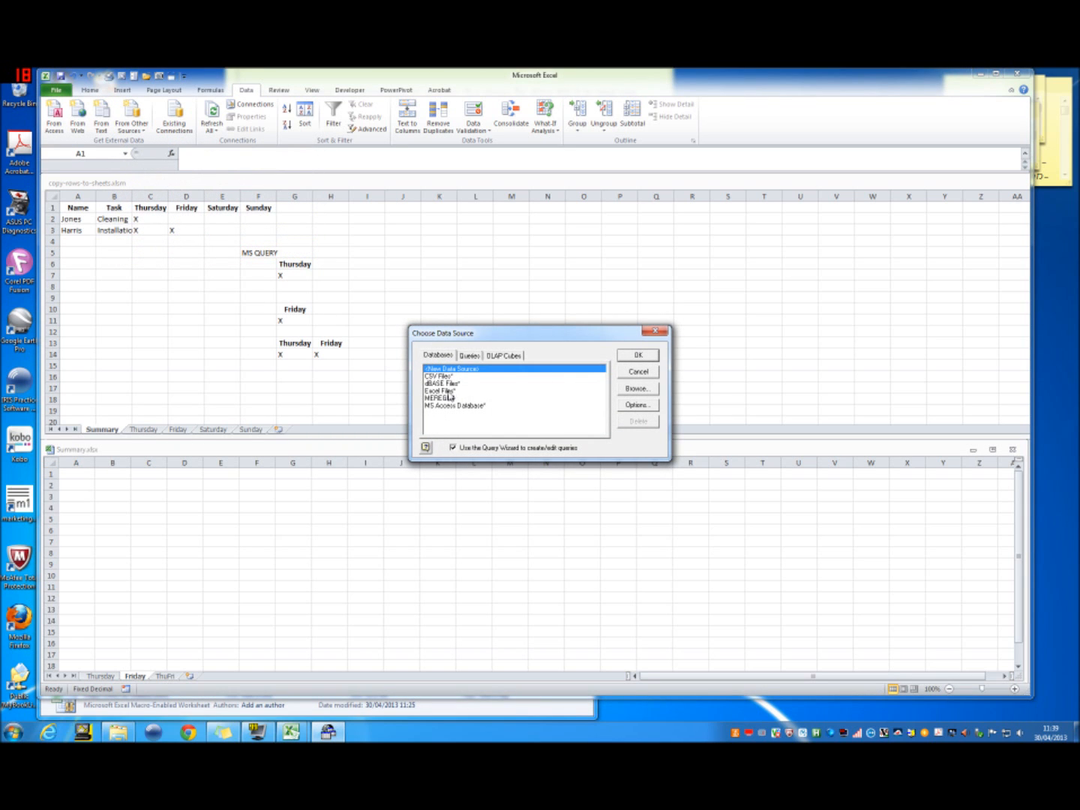
pyautogui.click(448, 391)
pyautogui.click(636, 355)
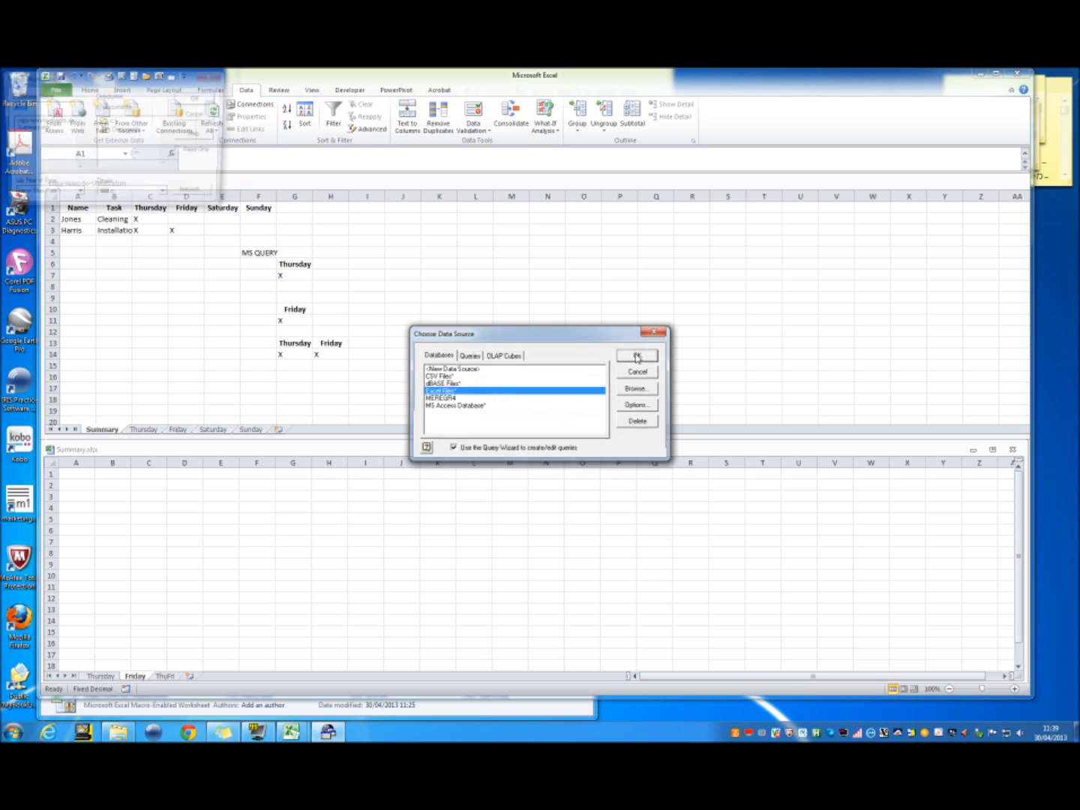
pyautogui.moveTo(97, 80); pyautogui.dragTo(331, 385)
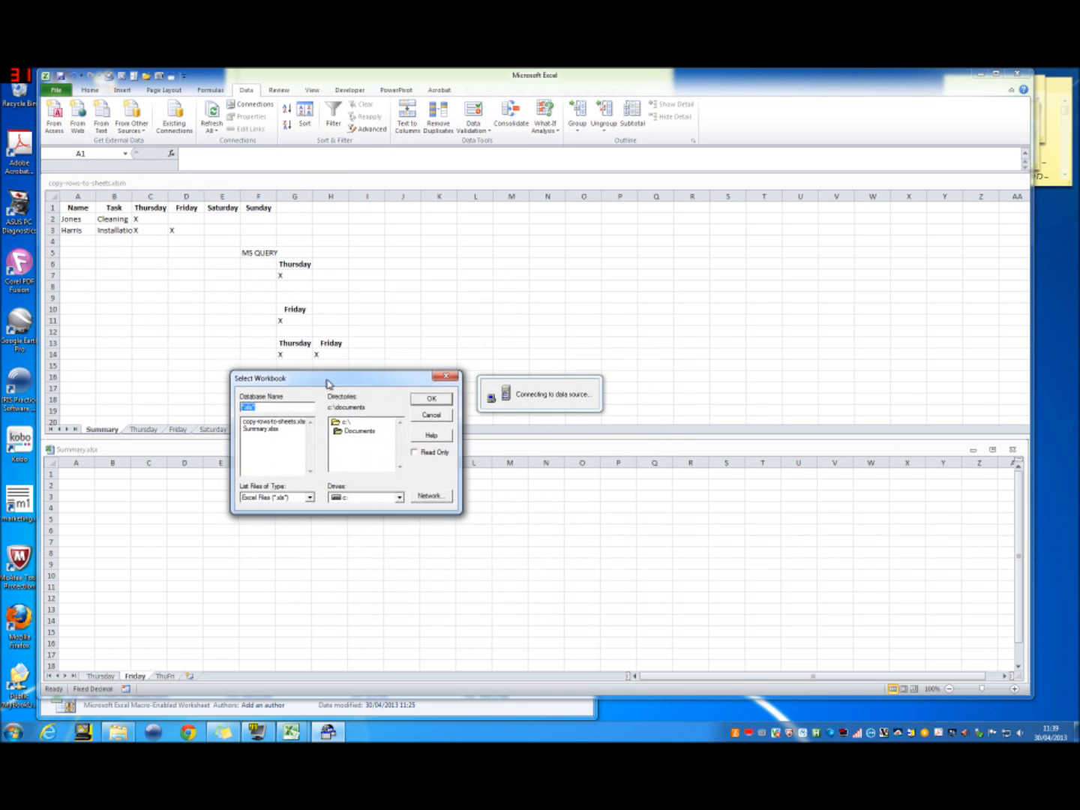
pyautogui.click(283, 422)
pyautogui.click(442, 402)
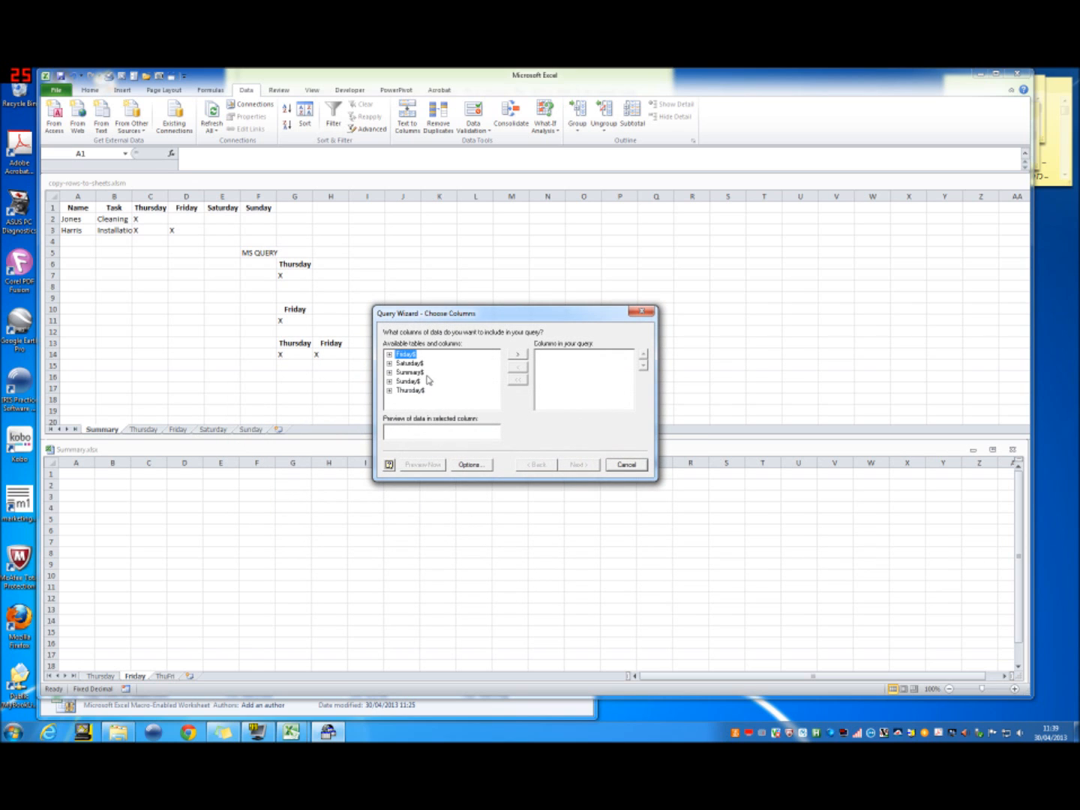
# Step: Add all columns of the Summary$ table to the query and remove the surplus columns F7 and F8
pyautogui.click(411, 372)
pyautogui.click(517, 354)
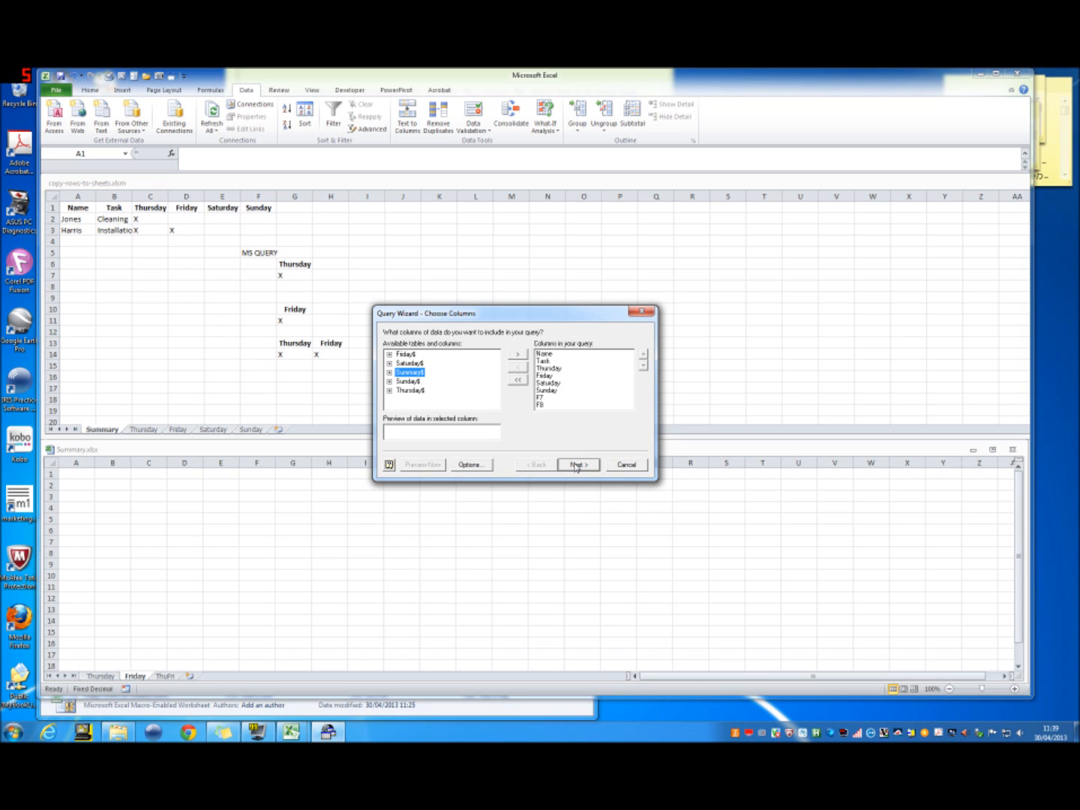
pyautogui.click(552, 398)
pyautogui.click(520, 367)
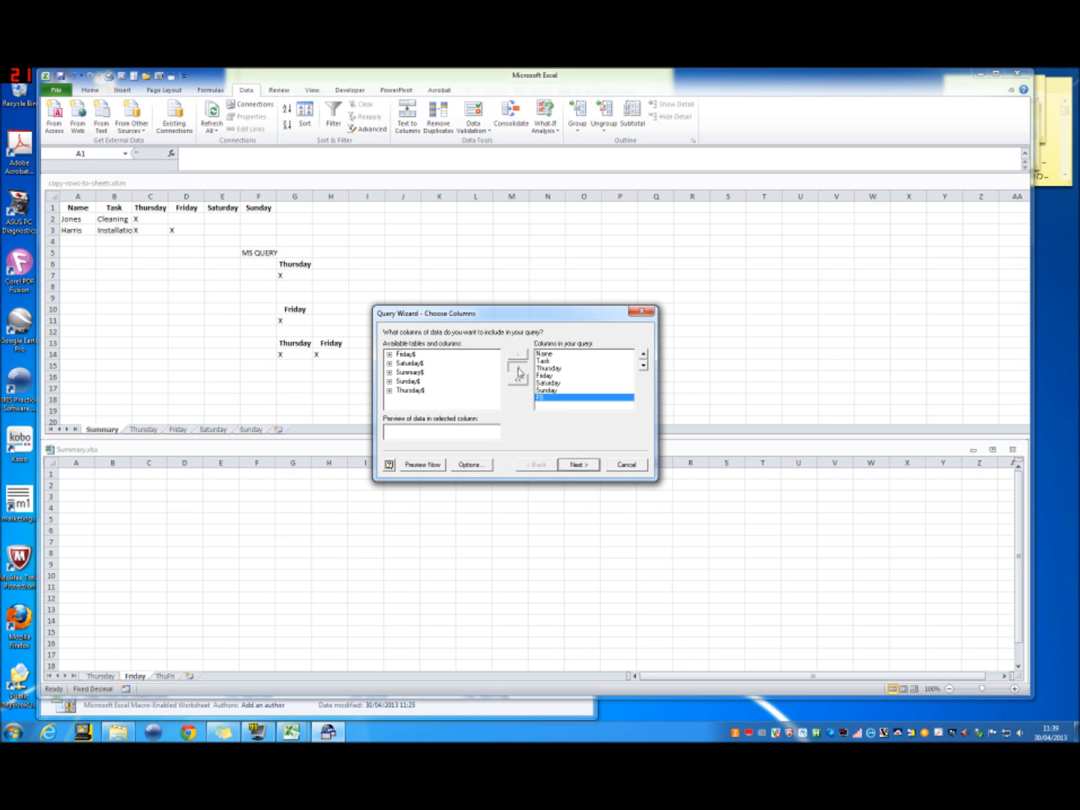
pyautogui.click(517, 370)
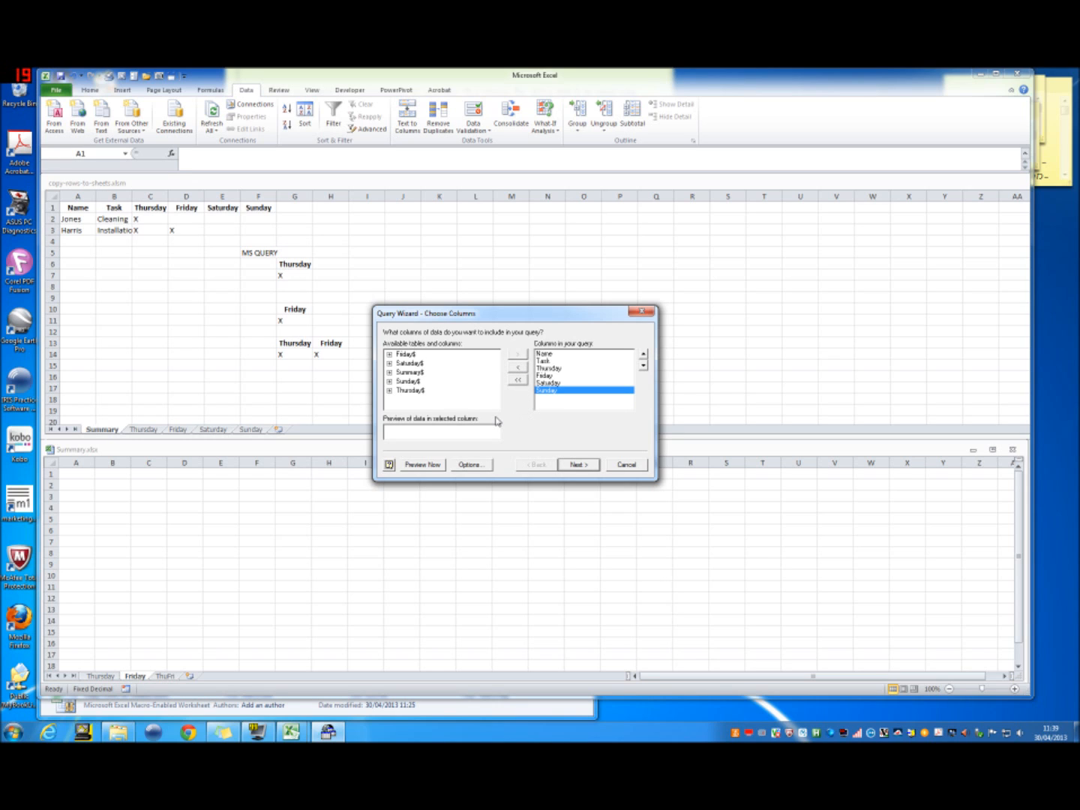
pyautogui.click(579, 465)
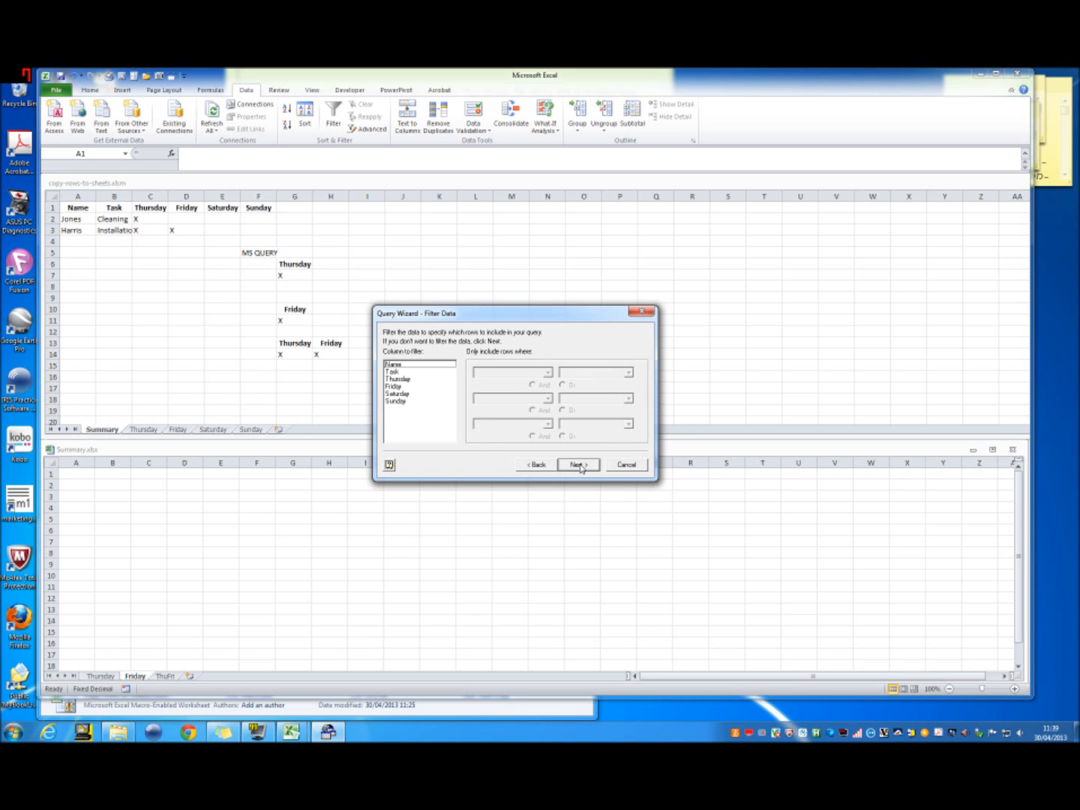
# Step: Filter the query to include only rows where Friday equals X, and skip sorting
pyautogui.click(426, 386)
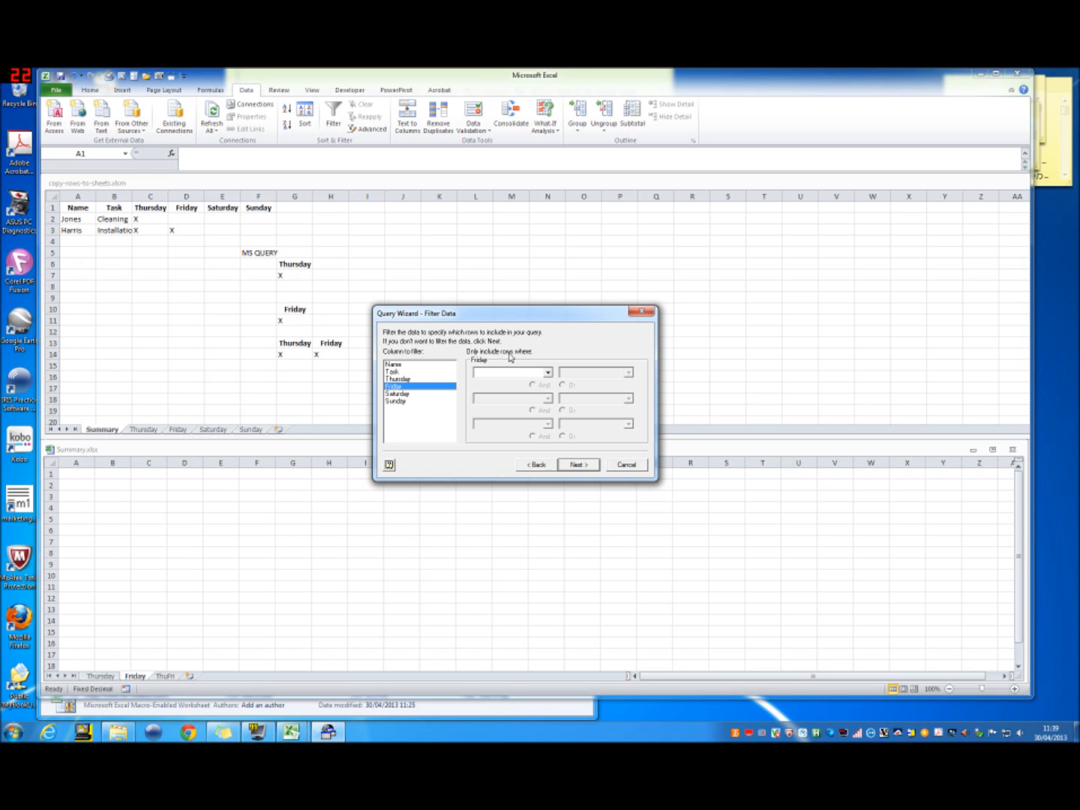
pyautogui.click(548, 373)
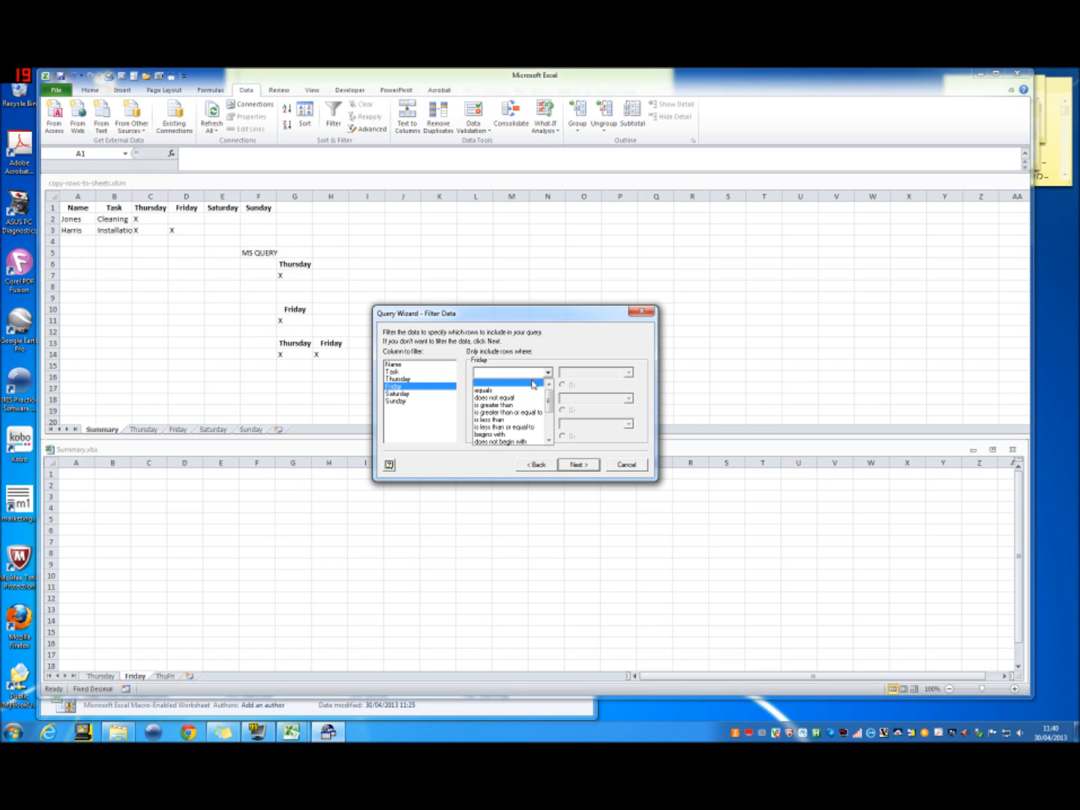
pyautogui.click(530, 390)
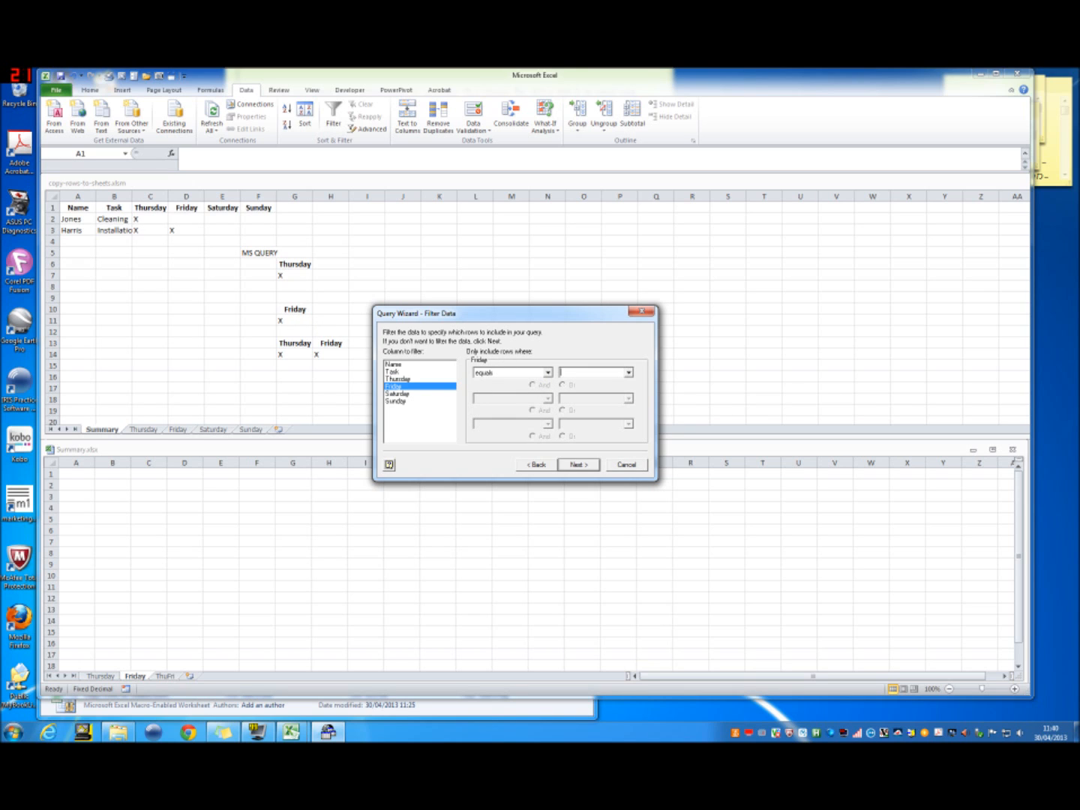
pyautogui.click(595, 468)
pyautogui.click(581, 462)
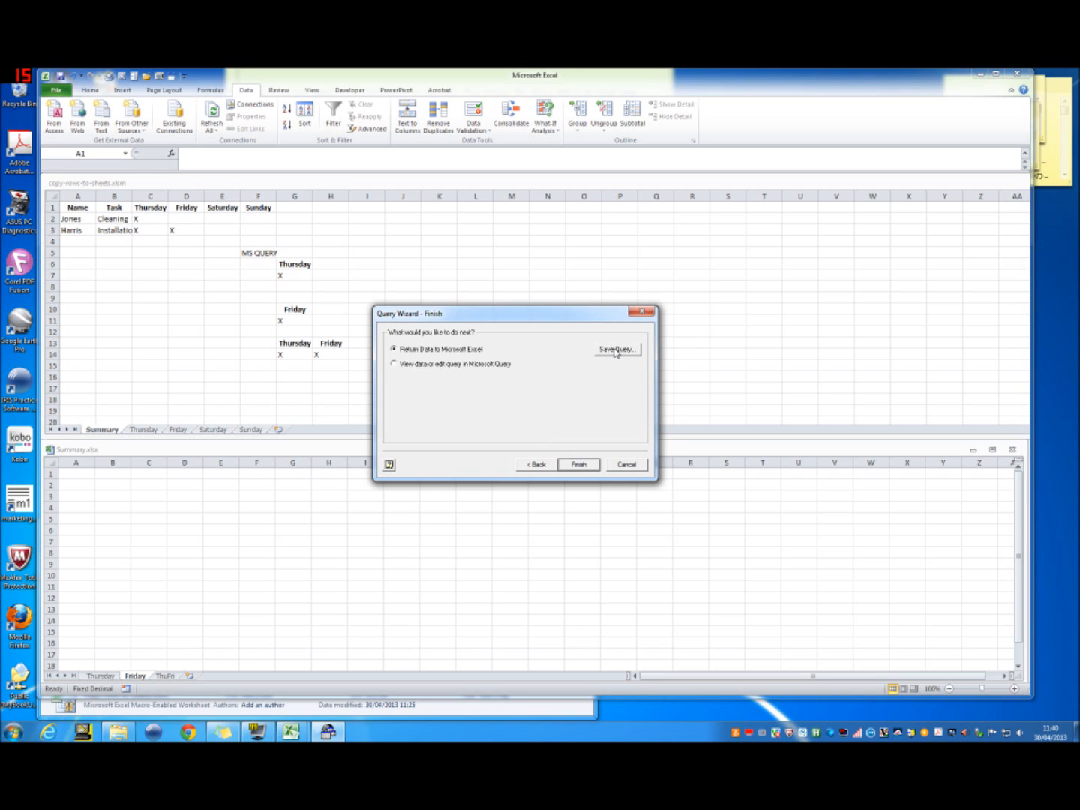
# Step: Save the query in the Documents folder under the name Query02_Friday, without replacing the existing Thursday query
pyautogui.click(615, 350)
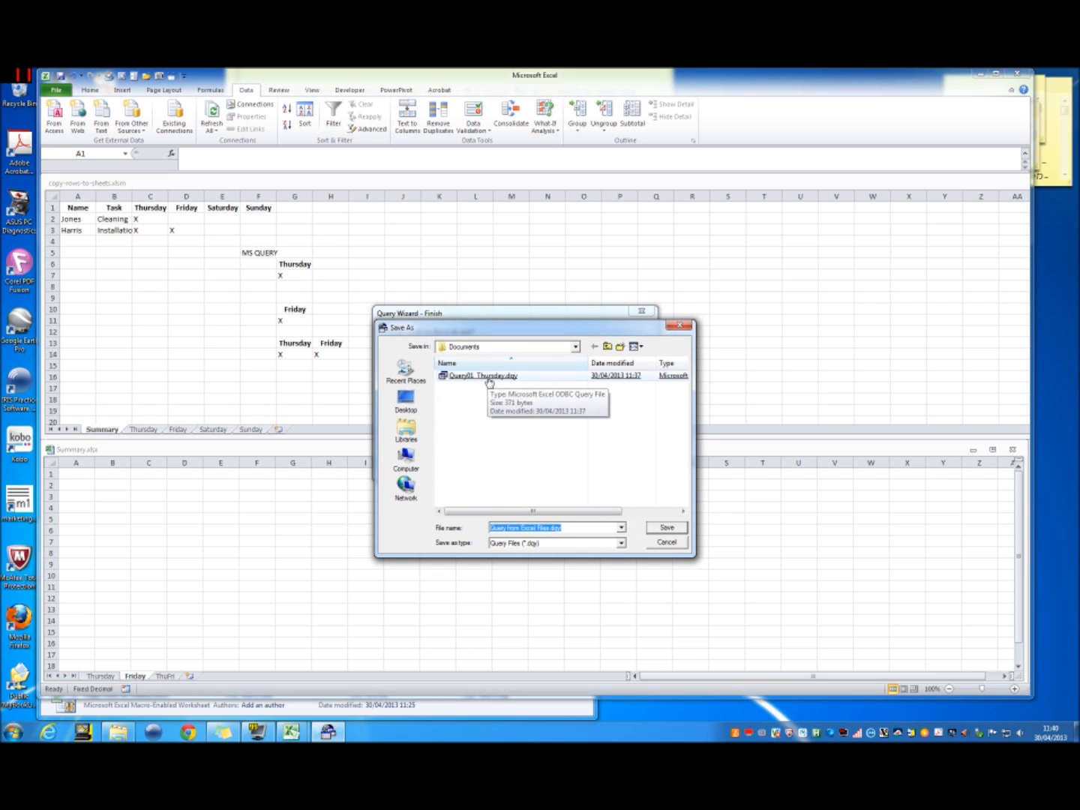
pyautogui.doubleClick(489, 375)
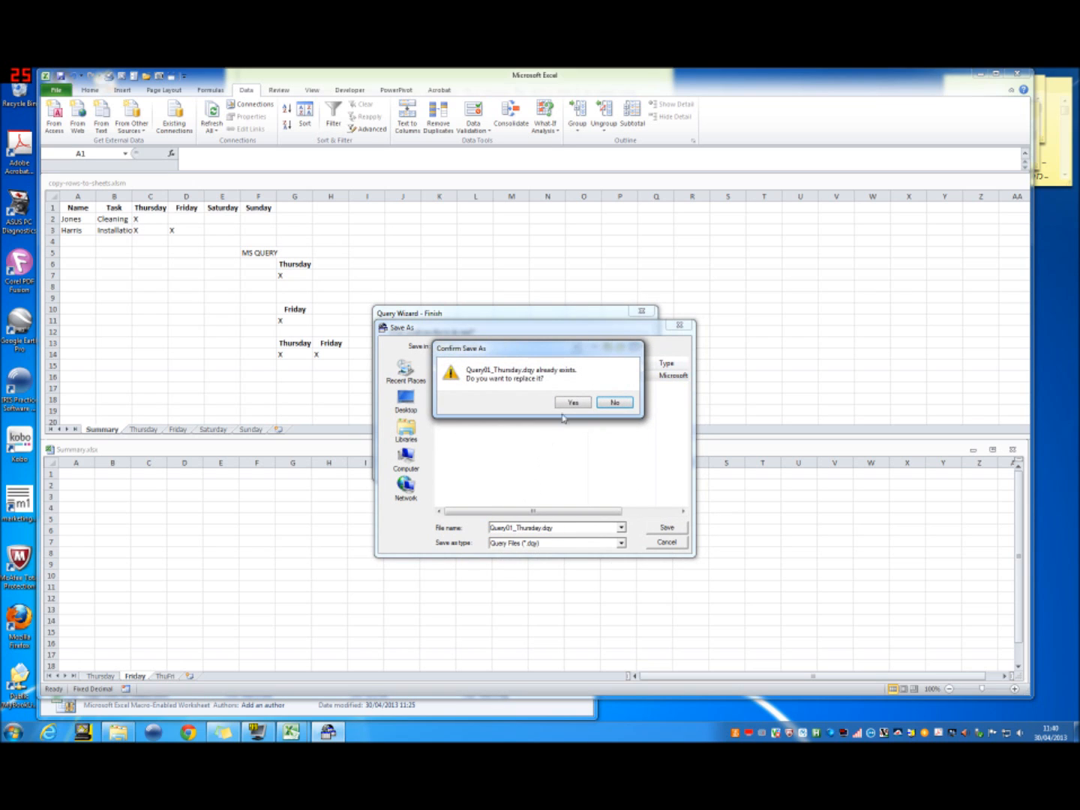
pyautogui.click(615, 402)
pyautogui.doubleClick(524, 528)
pyautogui.press('End')
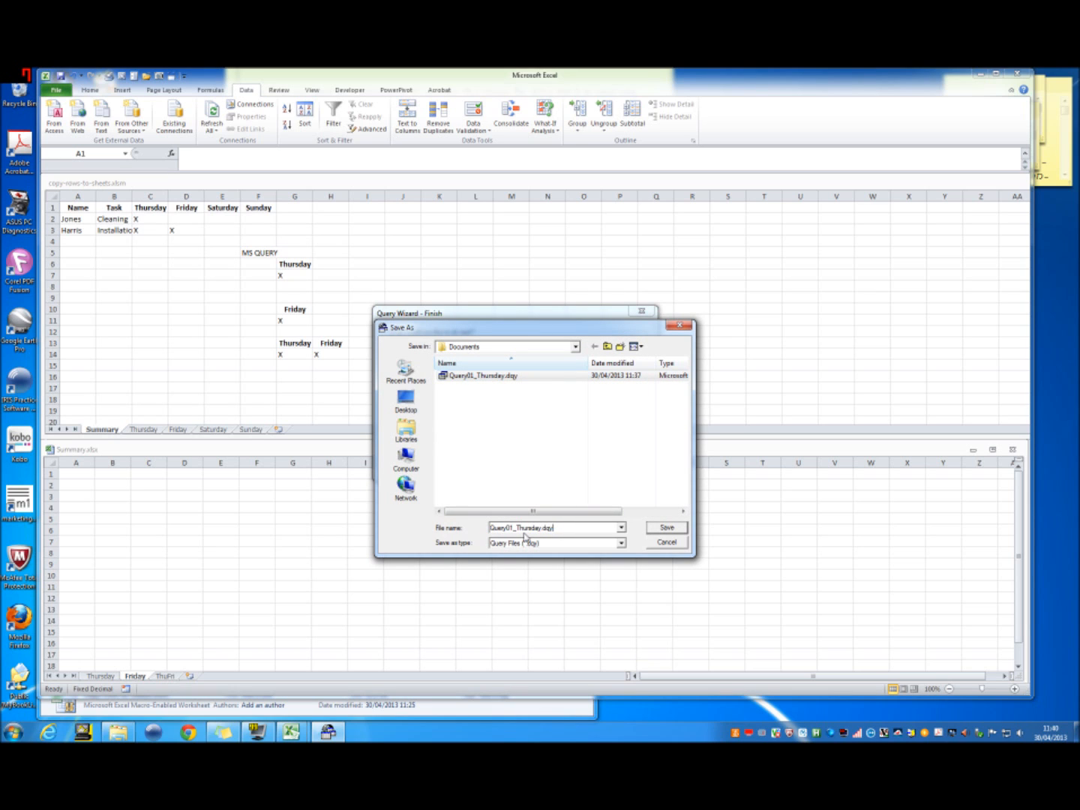
pyautogui.press('Left')
pyautogui.press('Left')
pyautogui.press('Left')
pyautogui.press('Left')
pyautogui.press('Left')
pyautogui.press('Left')
pyautogui.press('Left')
pyautogui.press('BackSpace')
pyautogui.press('BackSpace')
pyautogui.press('BackSpace')
pyautogui.press('BackSpace')
pyautogui.press('BackSpace')
pyautogui.press('BackSpace')
pyautogui.write('_FRIDAY')
pyautogui.press('BackSpace')
pyautogui.press('BackSpace')
pyautogui.press('BackSpace')
pyautogui.click(671, 528)
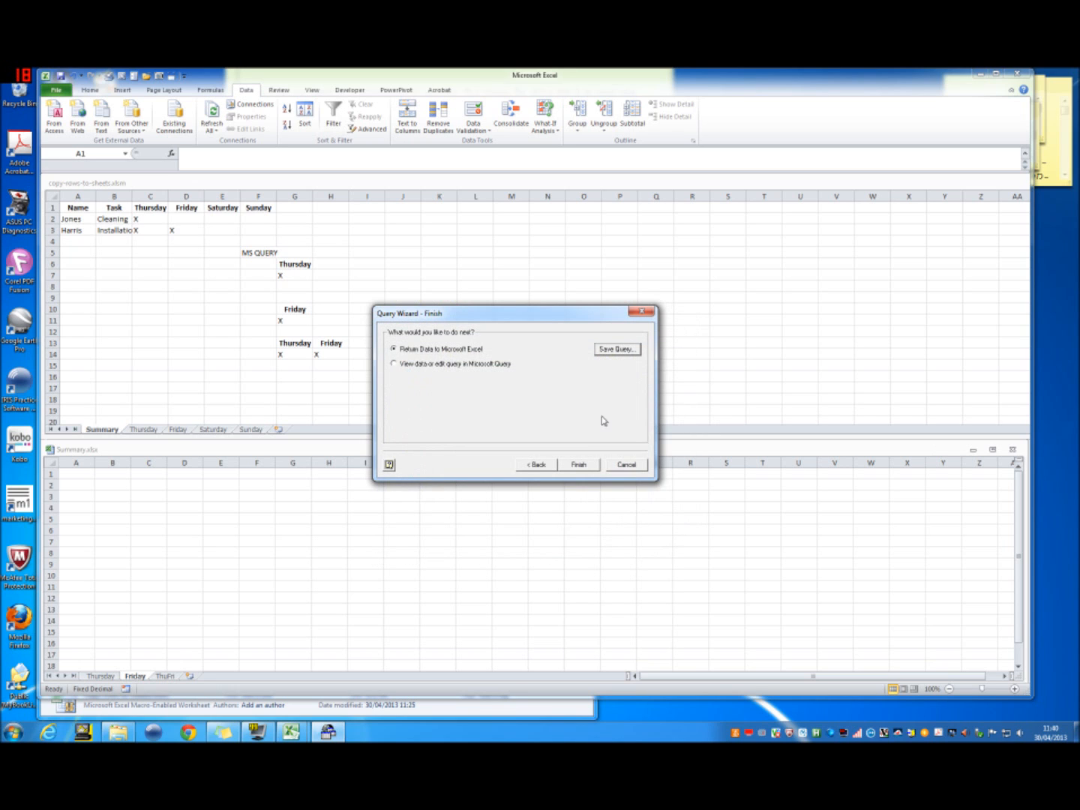
# Step: Return the data as a table at A1 of the Friday sheet, with refresh on file opening enabled and background refresh disabled
pyautogui.click(578, 465)
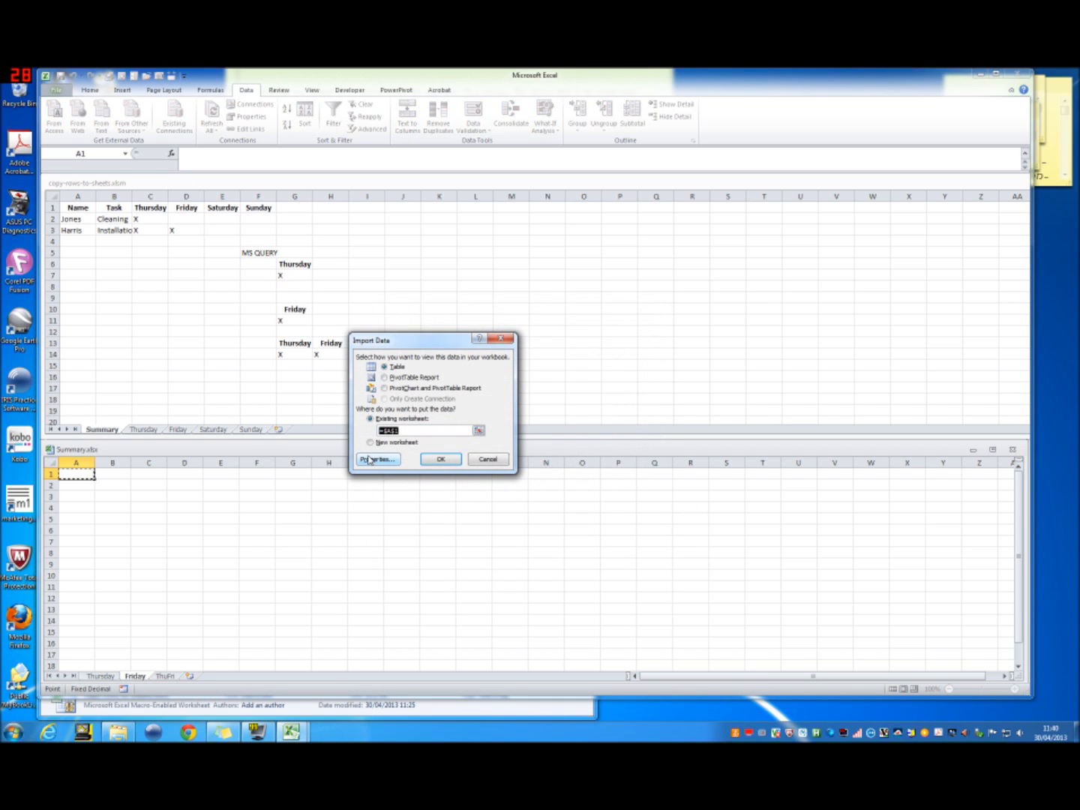
pyautogui.click(368, 459)
pyautogui.click(337, 365)
pyautogui.click(338, 389)
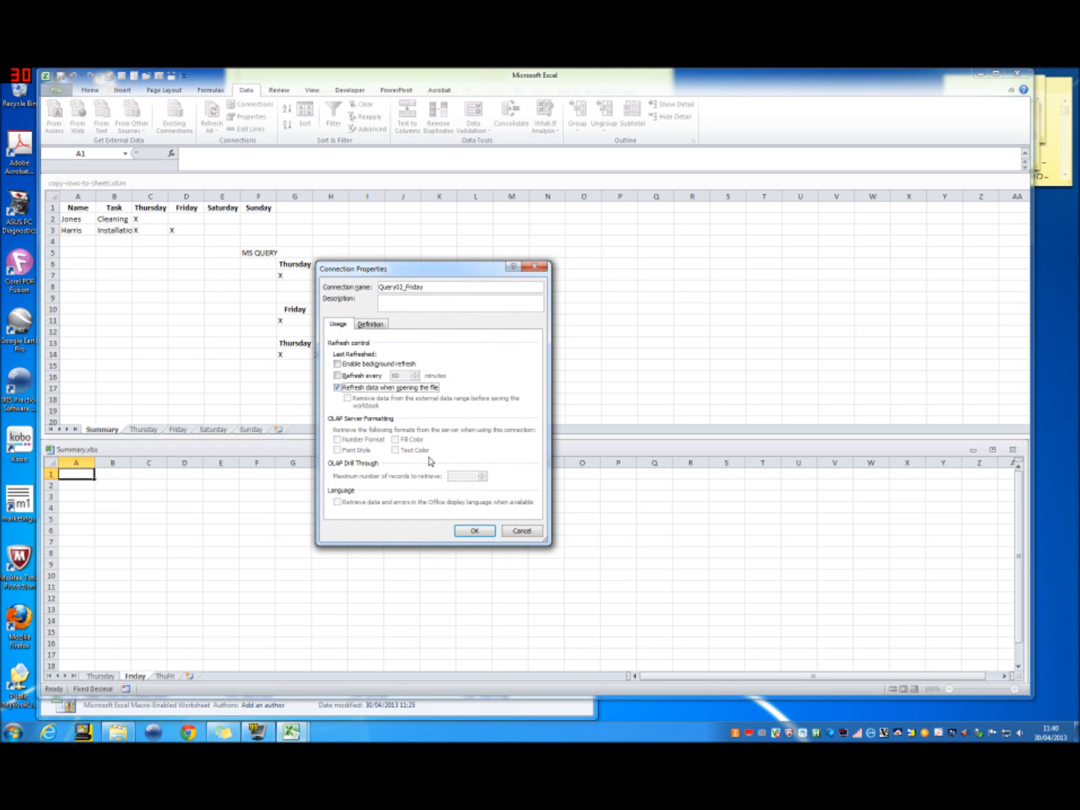
pyautogui.click(472, 531)
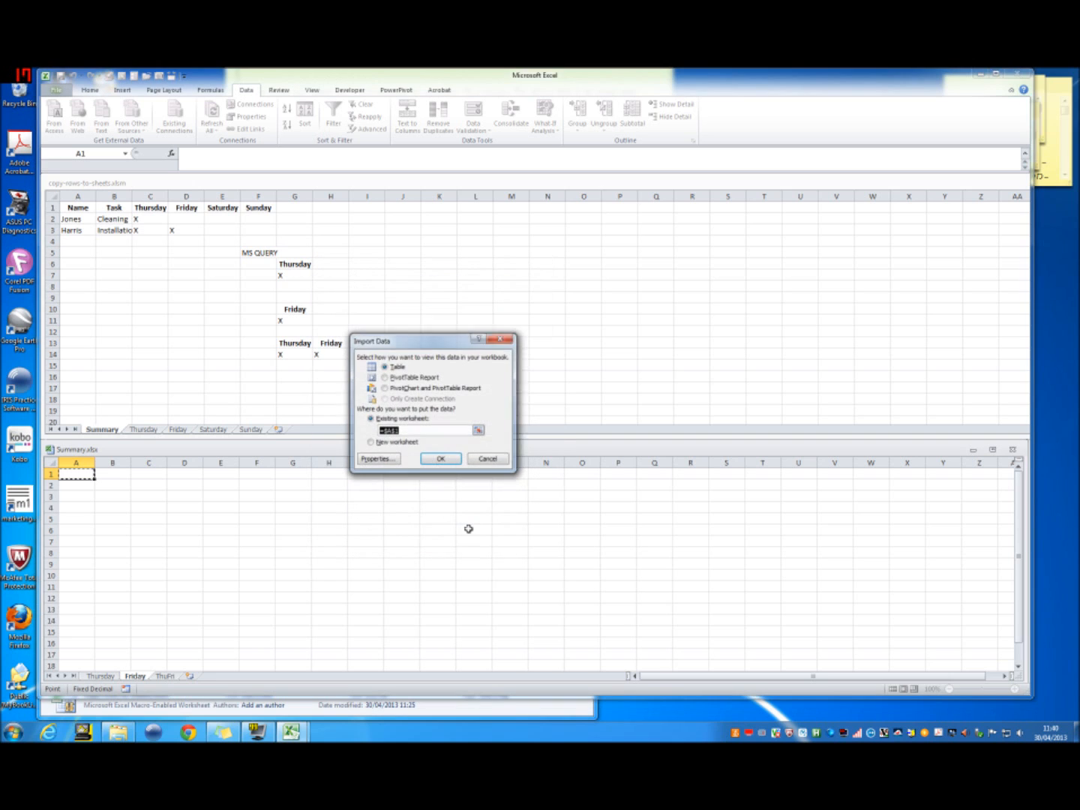
pyautogui.click(448, 464)
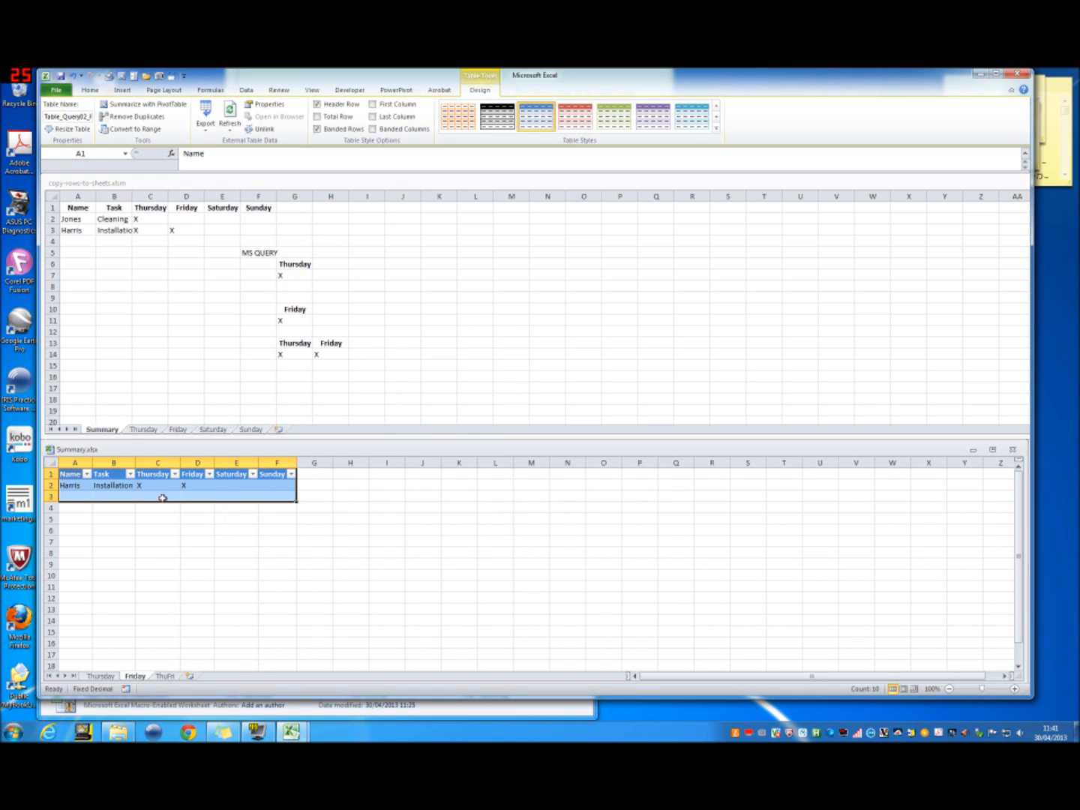
# Step: Compare the imported Friday table with the Friday and Summary sheets of copy-rows-to-sheets.xlsm
pyautogui.click(186, 430)
pyautogui.click(186, 430)
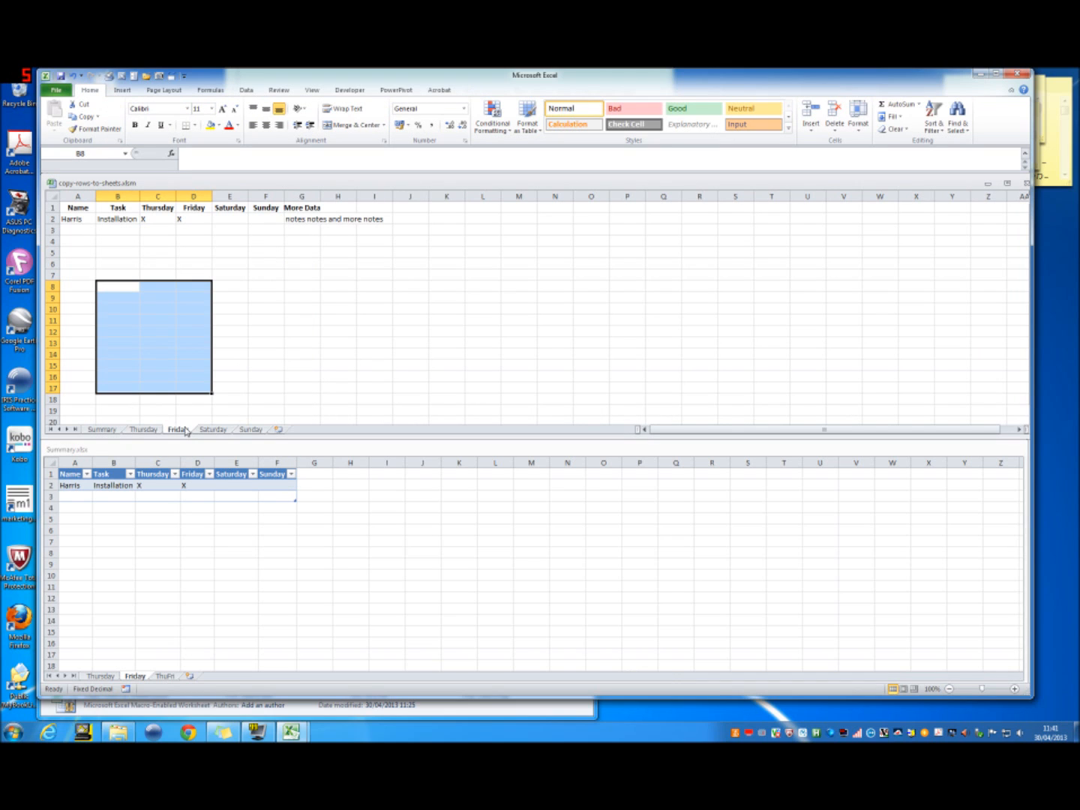
pyautogui.click(111, 429)
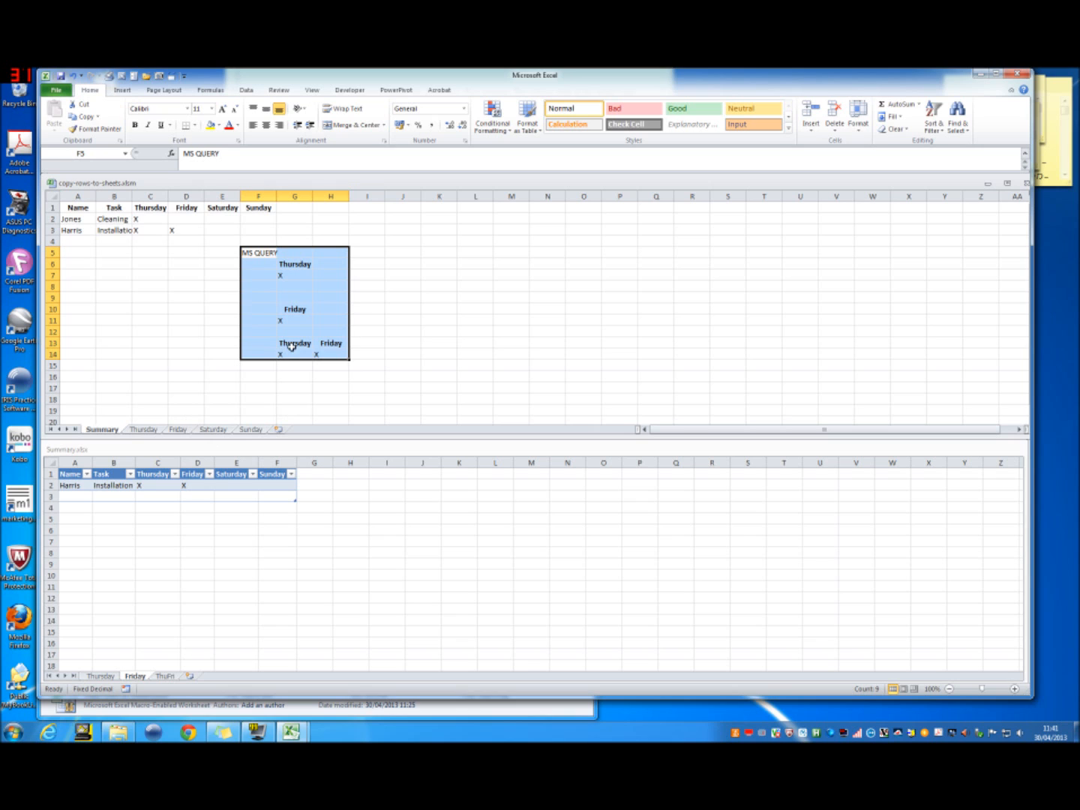
# Step: Start a Microsoft Query from Excel Files on the ThuFri sheet, using copy-rows-to-sheets.xlsm as the source workbook
pyautogui.click(169, 678)
pyautogui.click(166, 677)
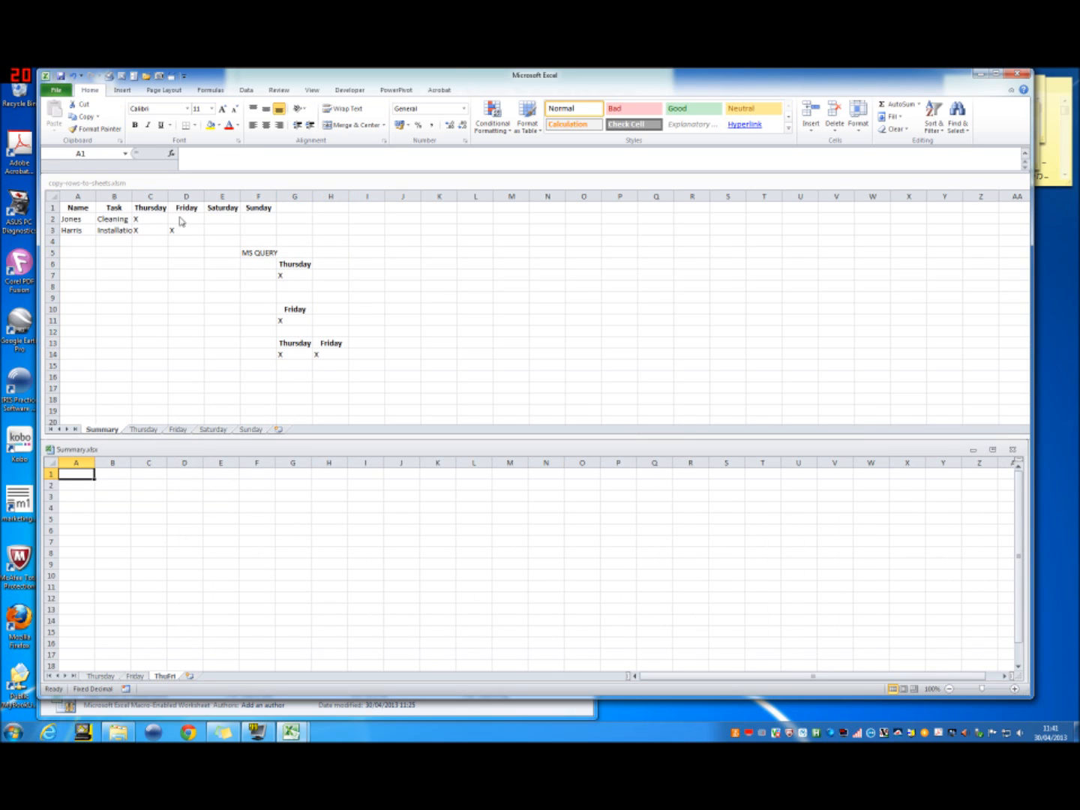
pyautogui.click(252, 95)
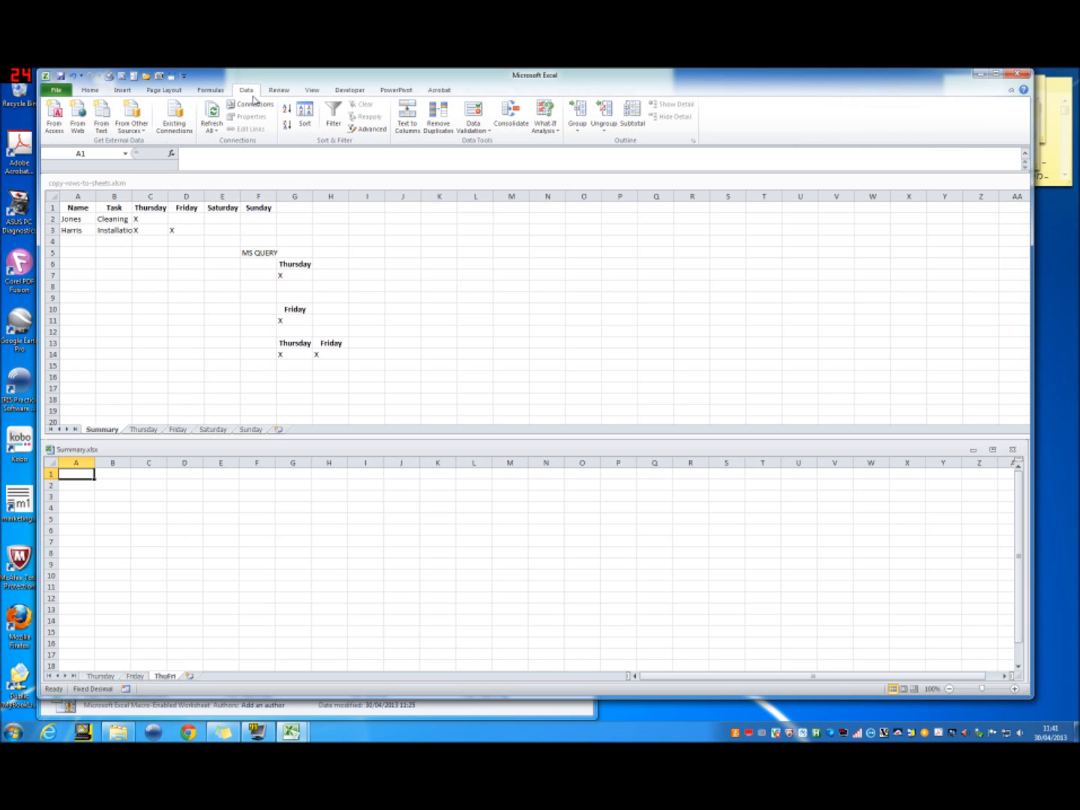
pyautogui.click(144, 131)
pyautogui.click(180, 251)
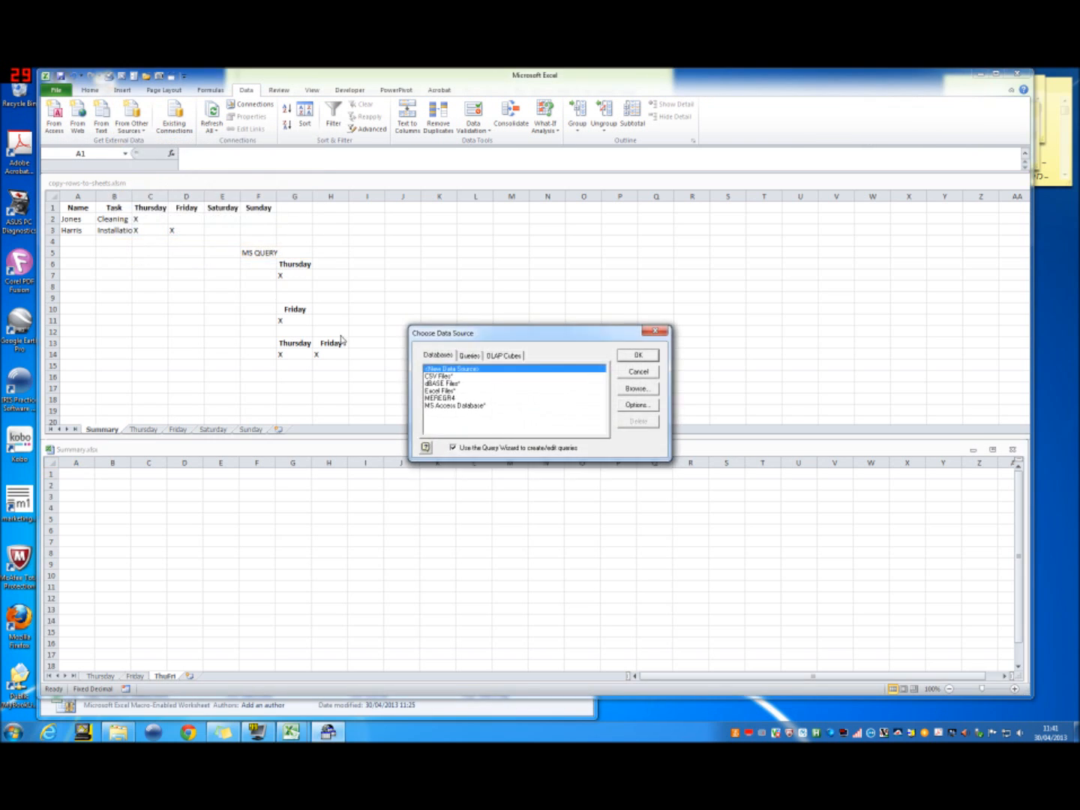
pyautogui.click(461, 389)
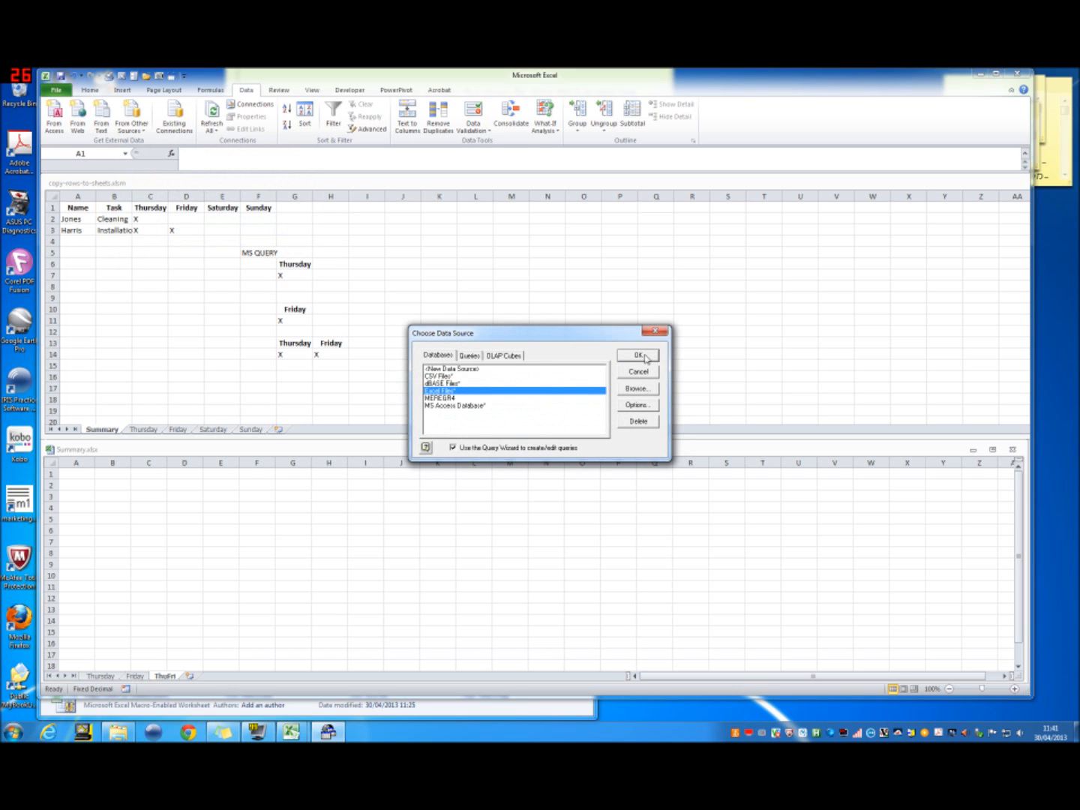
pyautogui.click(643, 355)
pyautogui.moveTo(111, 83); pyautogui.dragTo(353, 387)
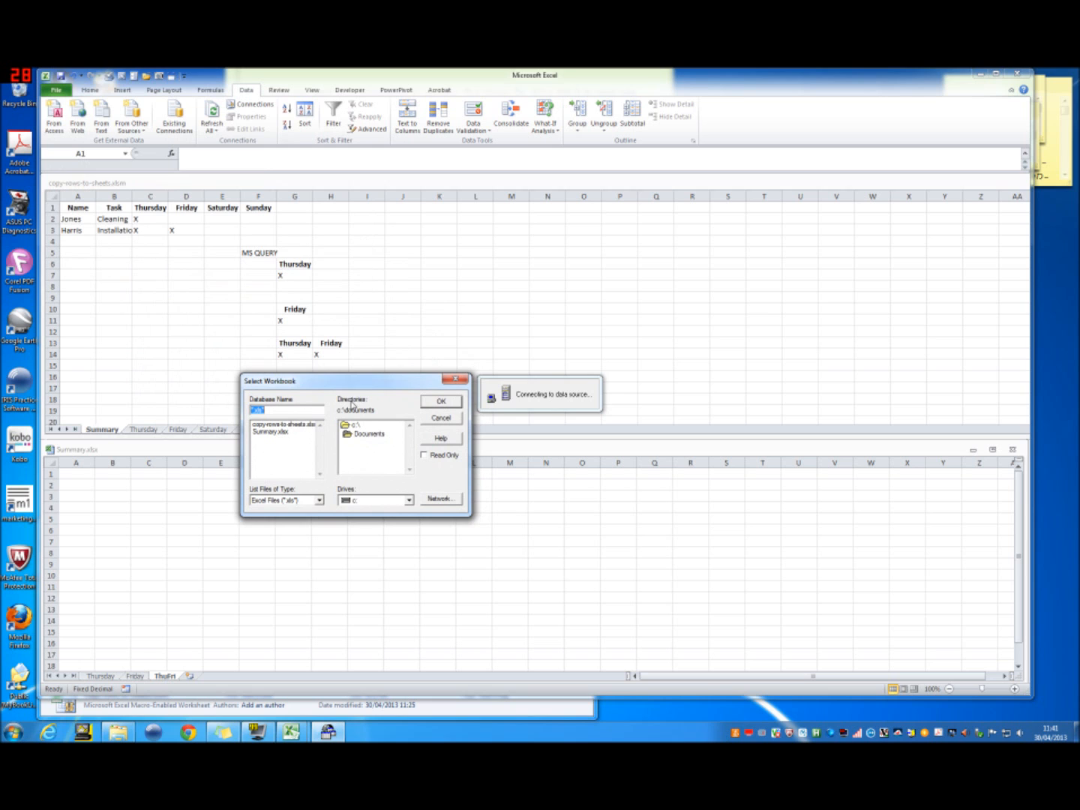
pyautogui.click(276, 426)
pyautogui.click(441, 403)
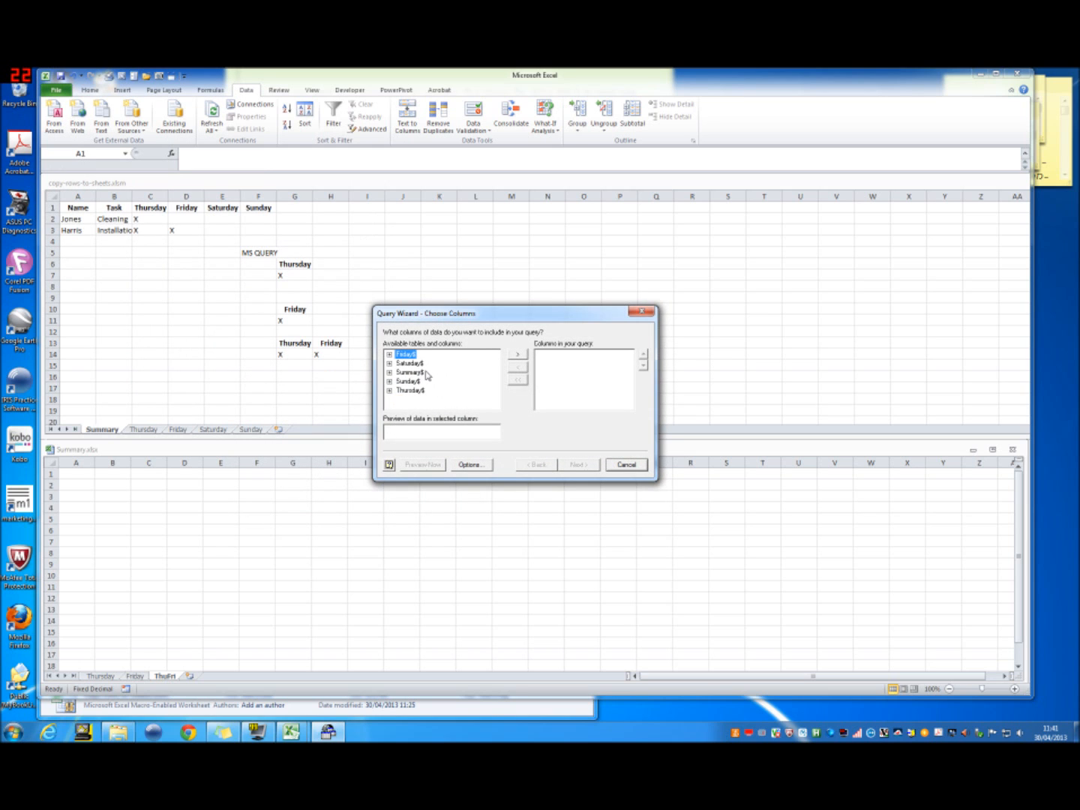
# Step: Include the Summary$ columns from Name to Sunday in the query, removing the unneeded F7 and F8 columns
pyautogui.click(416, 373)
pyautogui.click(516, 359)
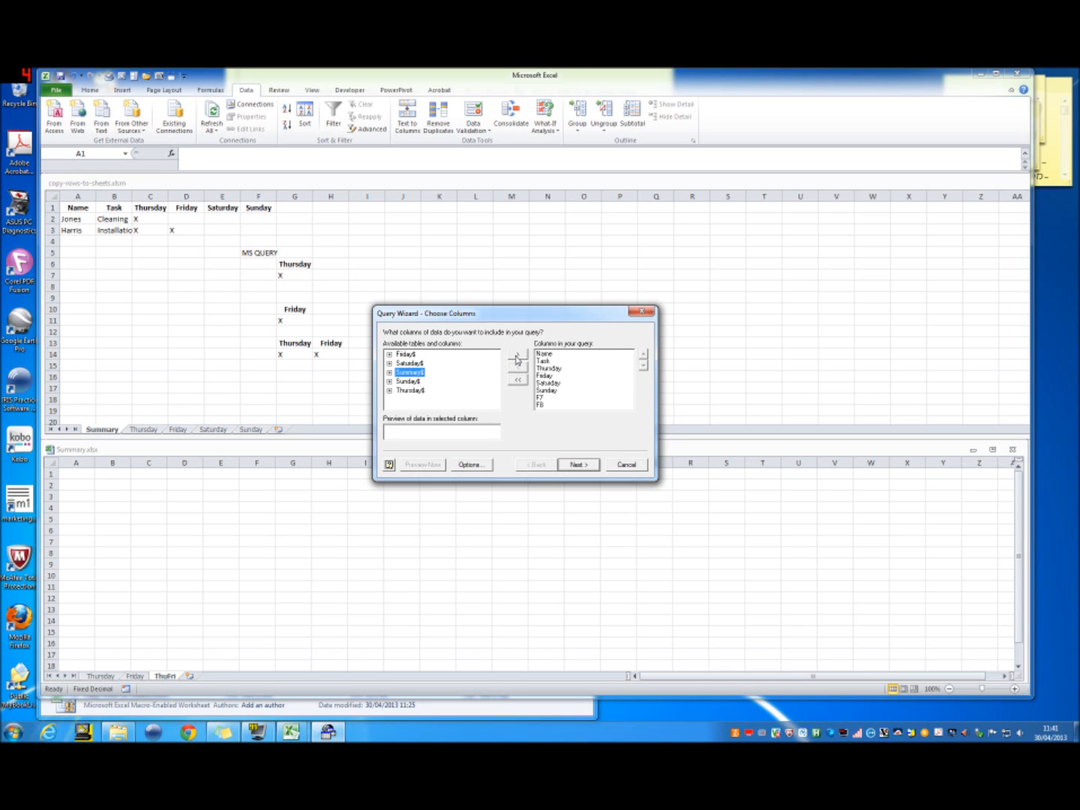
pyautogui.click(557, 397)
pyautogui.click(517, 368)
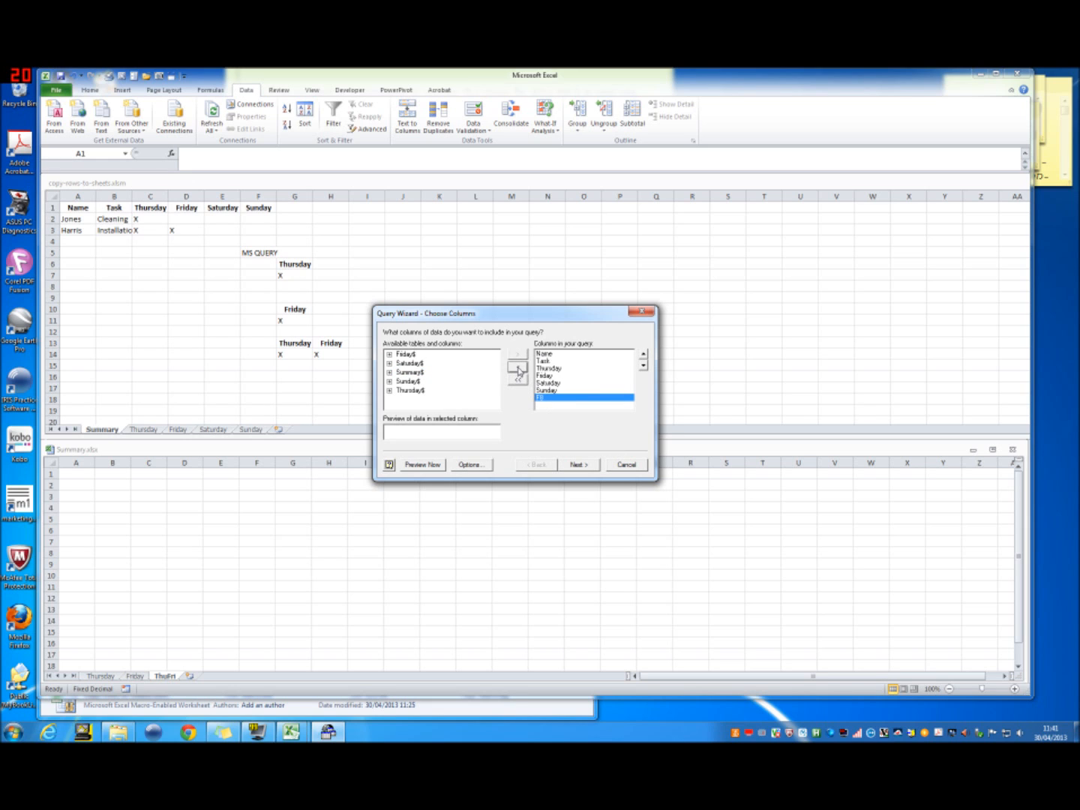
pyautogui.click(517, 367)
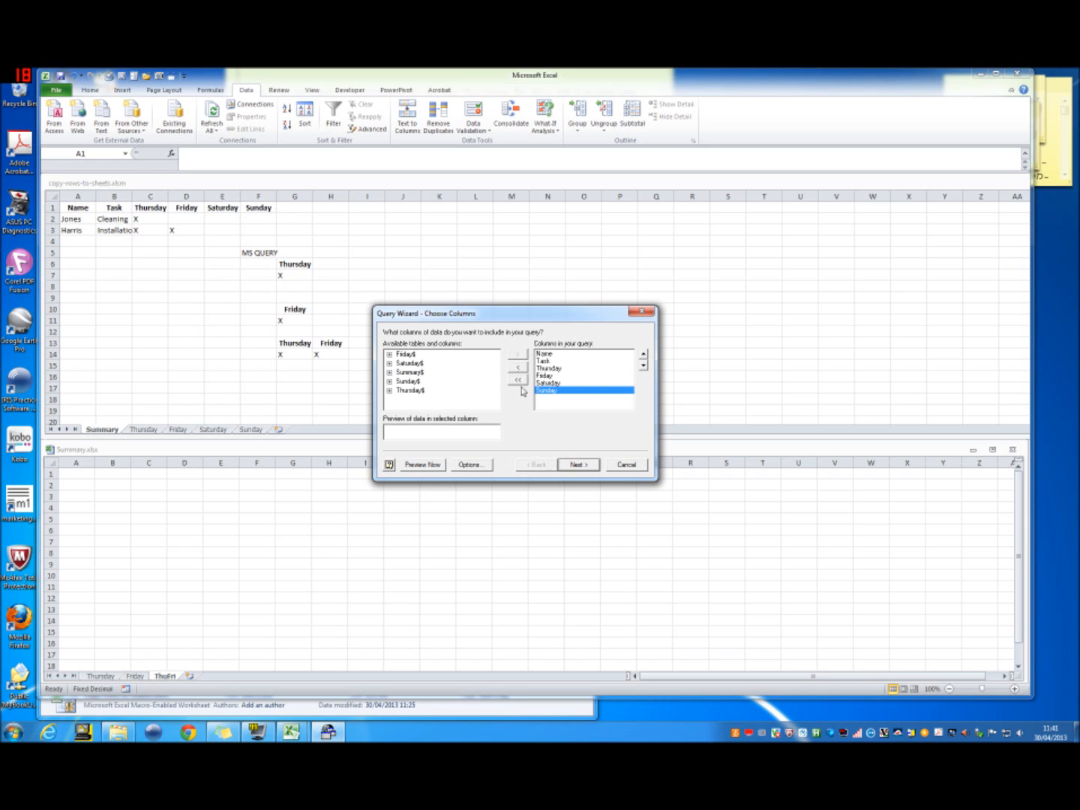
pyautogui.click(579, 464)
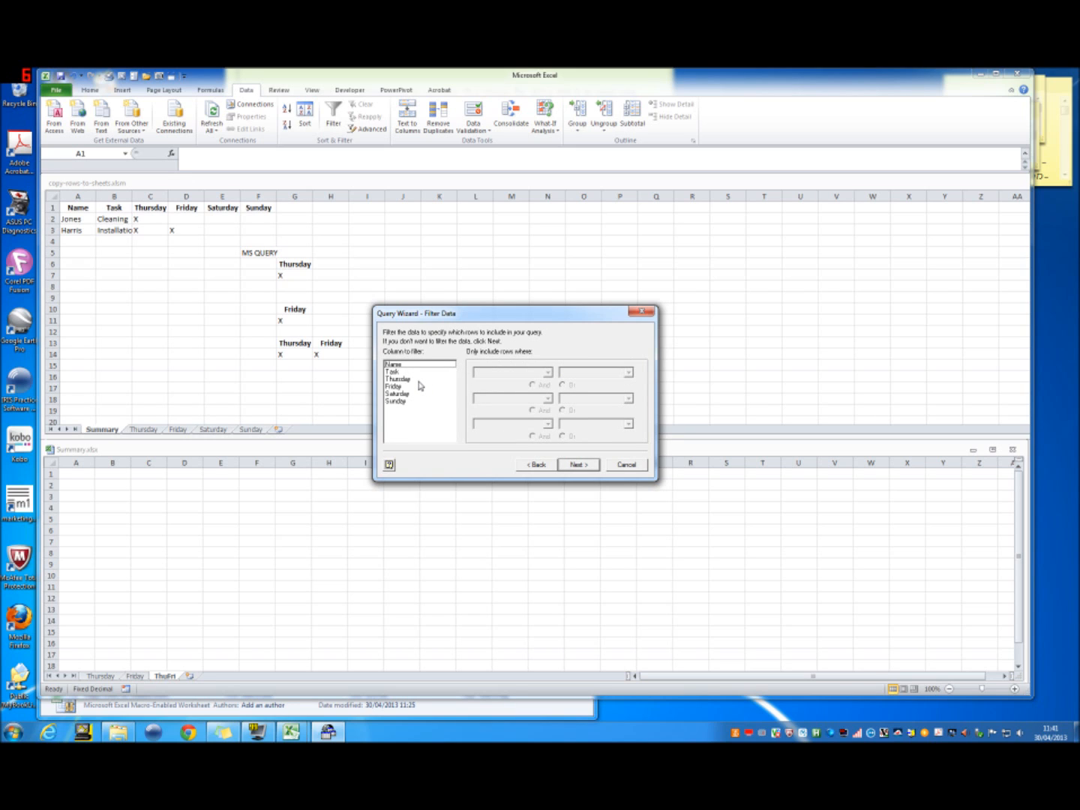
# Step: Filter the query to include only rows where Thursday equals X
pyautogui.click(415, 380)
pyautogui.click(549, 373)
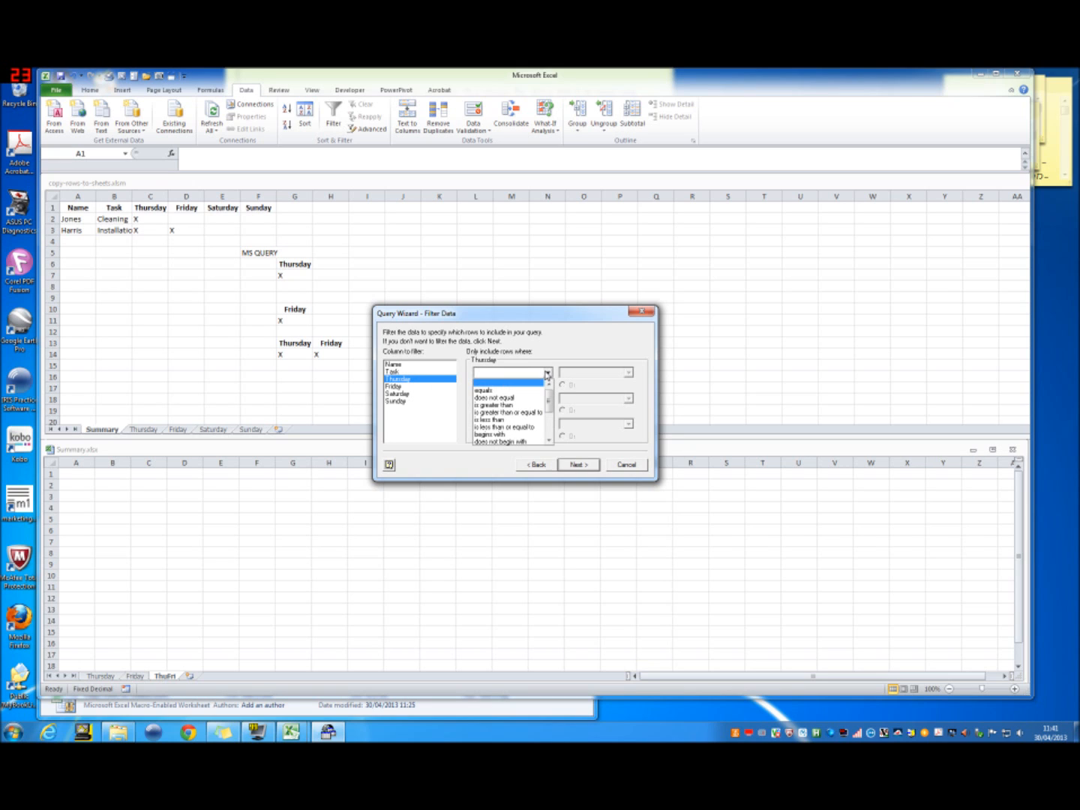
pyautogui.click(487, 389)
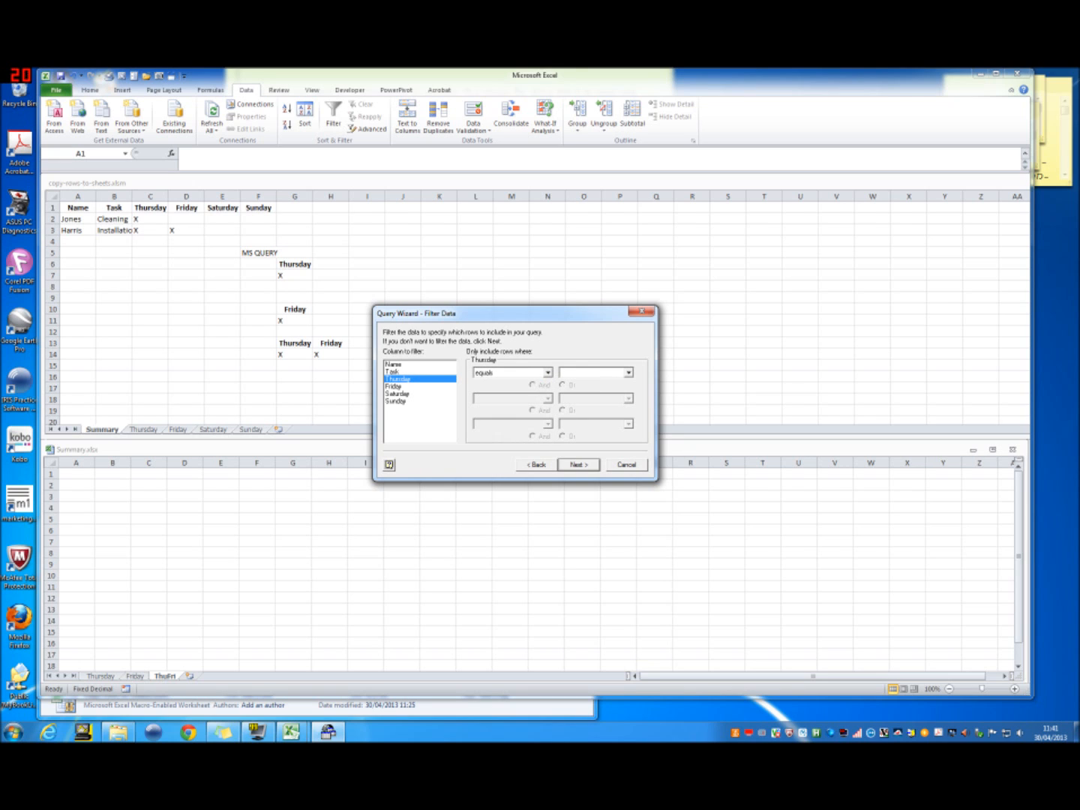
pyautogui.write('x')
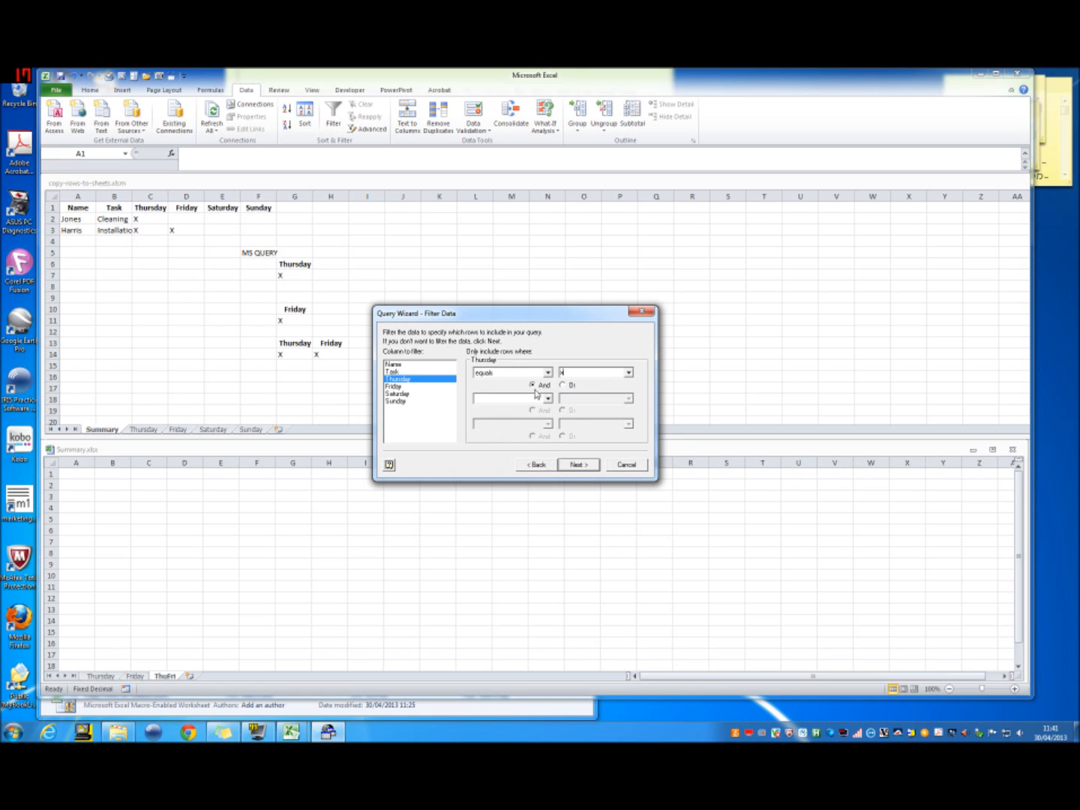
pyautogui.write('X')
pyautogui.click(492, 402)
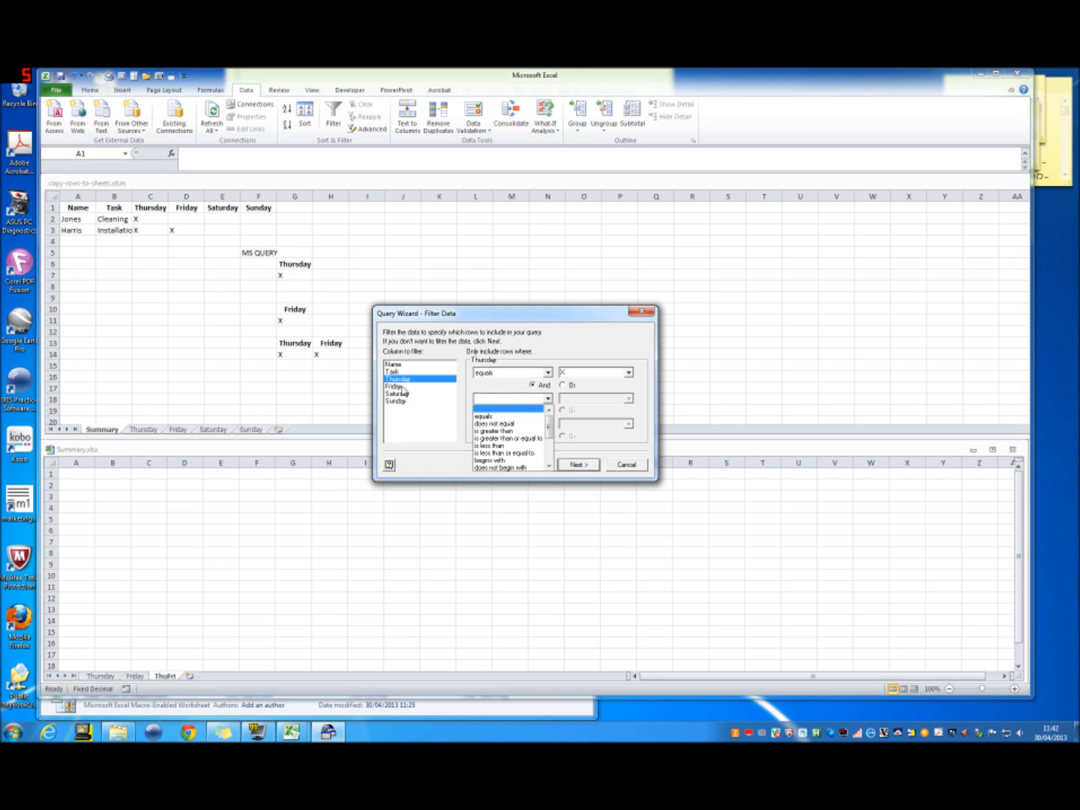
pyautogui.click(399, 387)
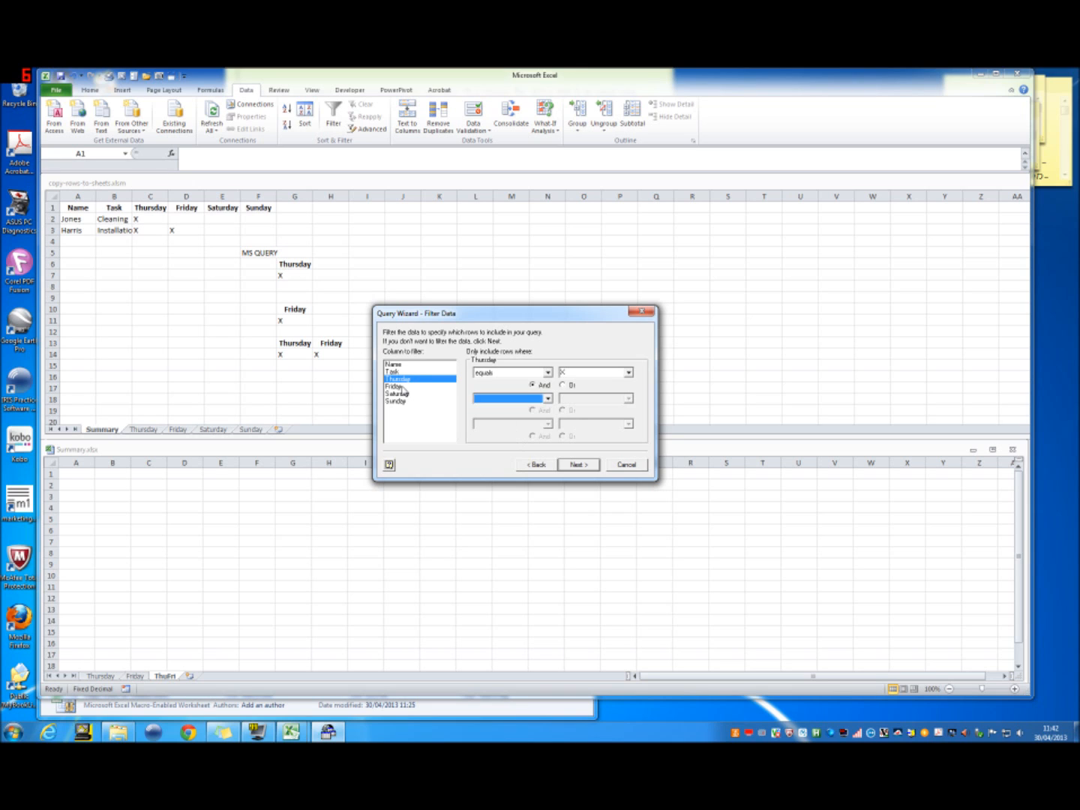
pyautogui.click(400, 387)
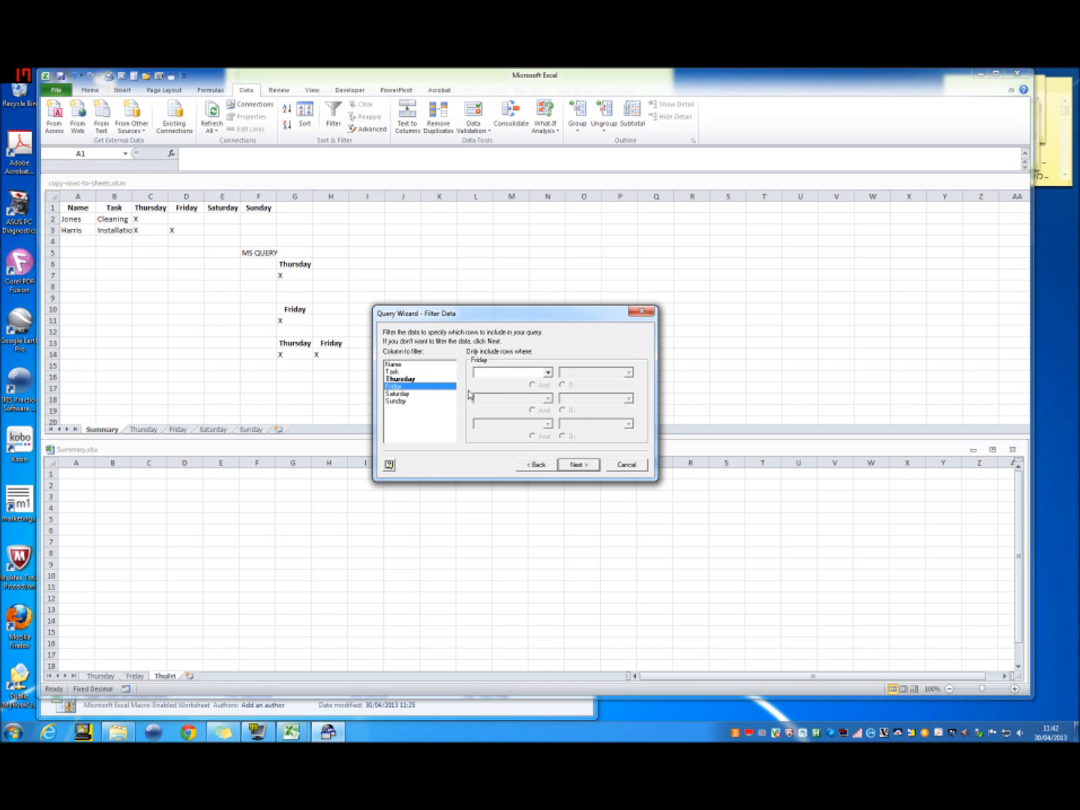
pyautogui.click(428, 379)
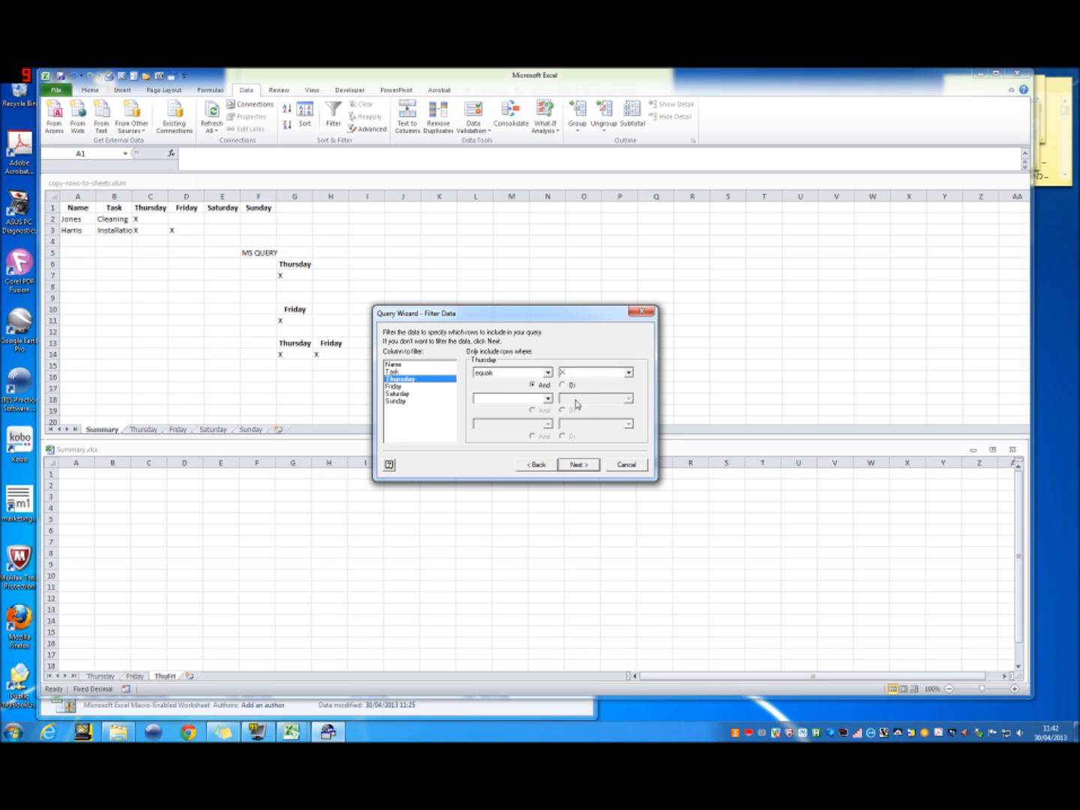
pyautogui.click(550, 400)
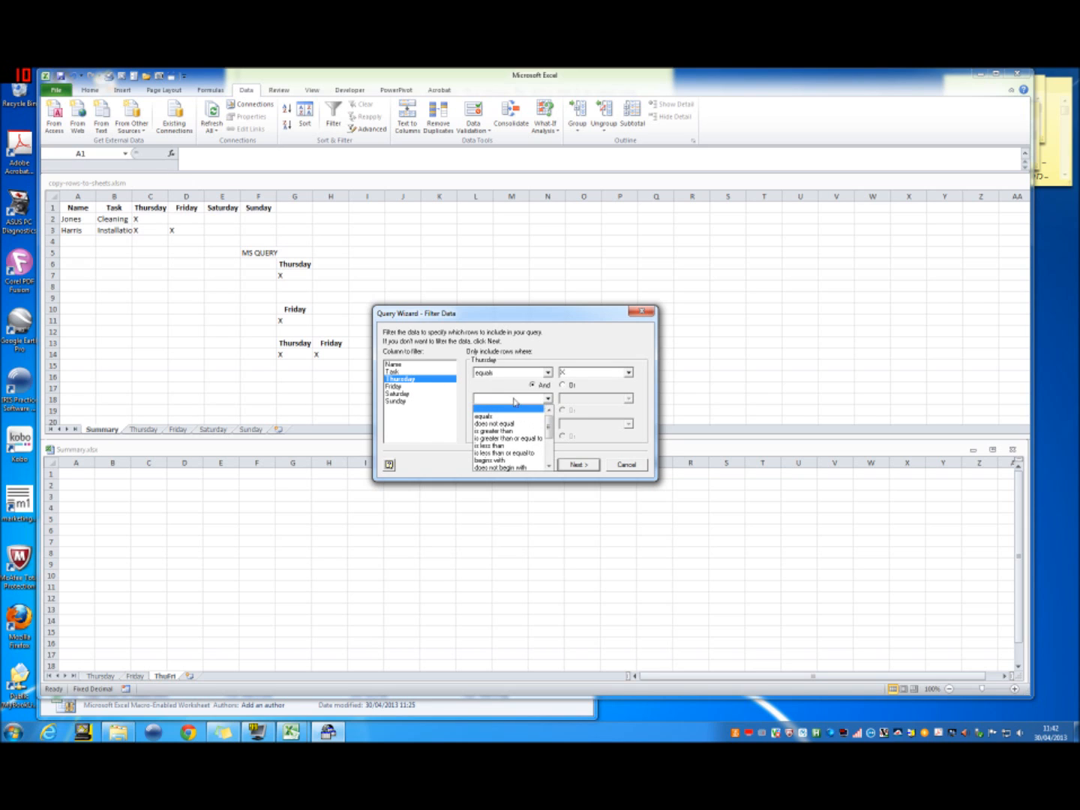
pyautogui.click(432, 388)
# Step: Add a filter condition that Friday equals X, and skip sorting
pyautogui.click(425, 387)
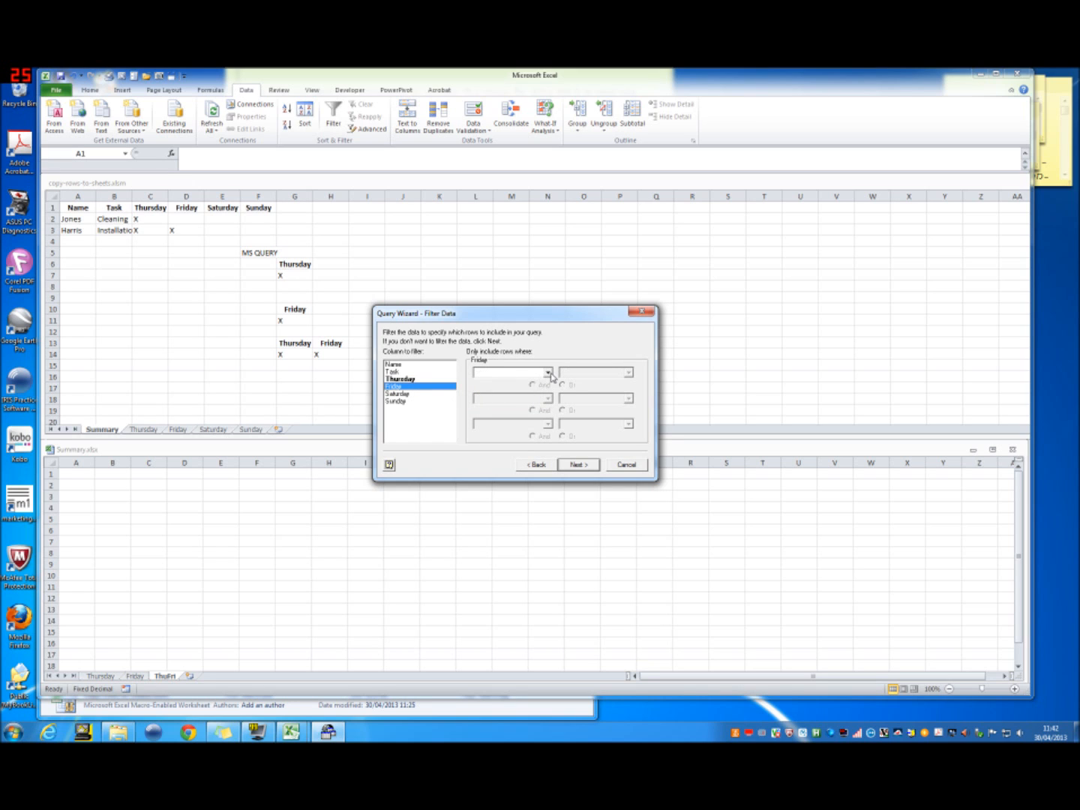
pyautogui.click(551, 374)
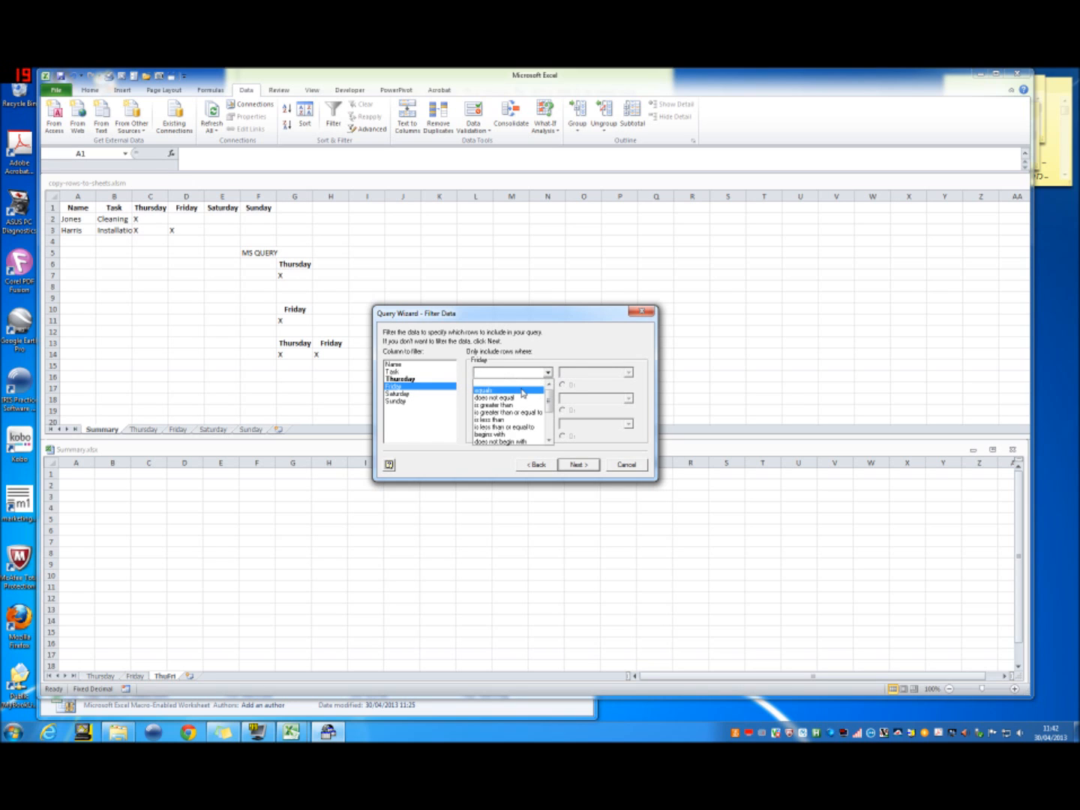
pyautogui.click(524, 387)
pyautogui.click(563, 372)
pyautogui.write('X')
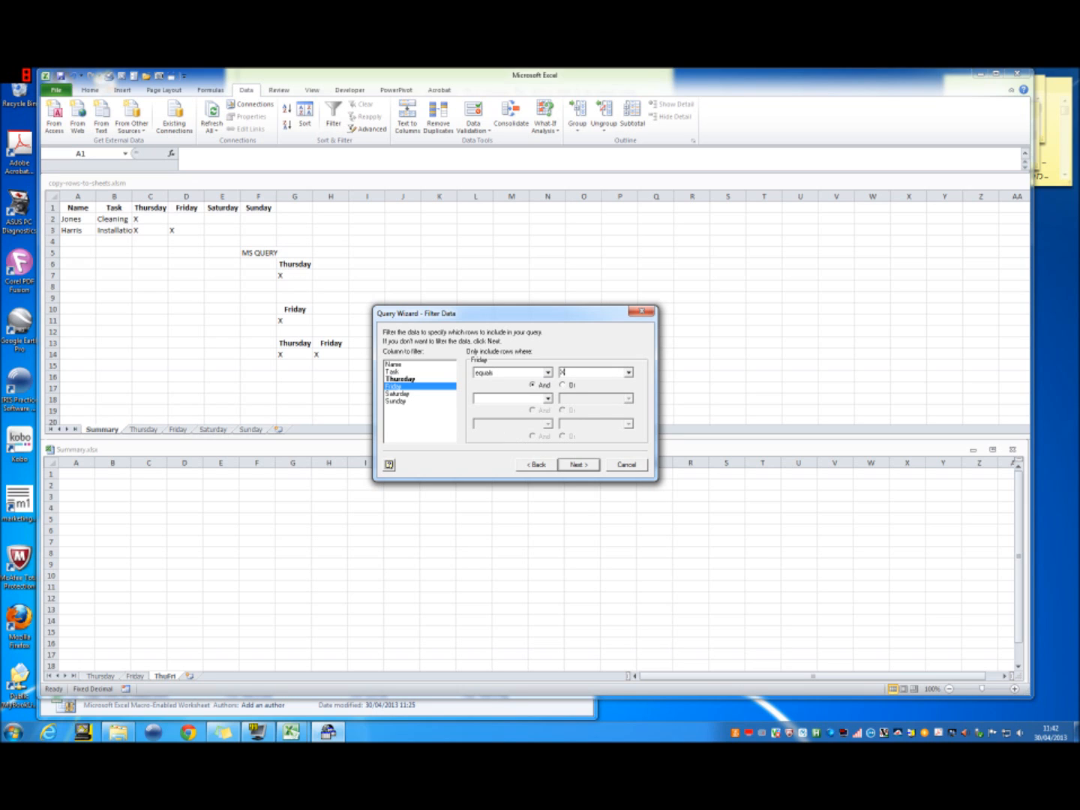
pyautogui.click(578, 465)
pyautogui.click(578, 464)
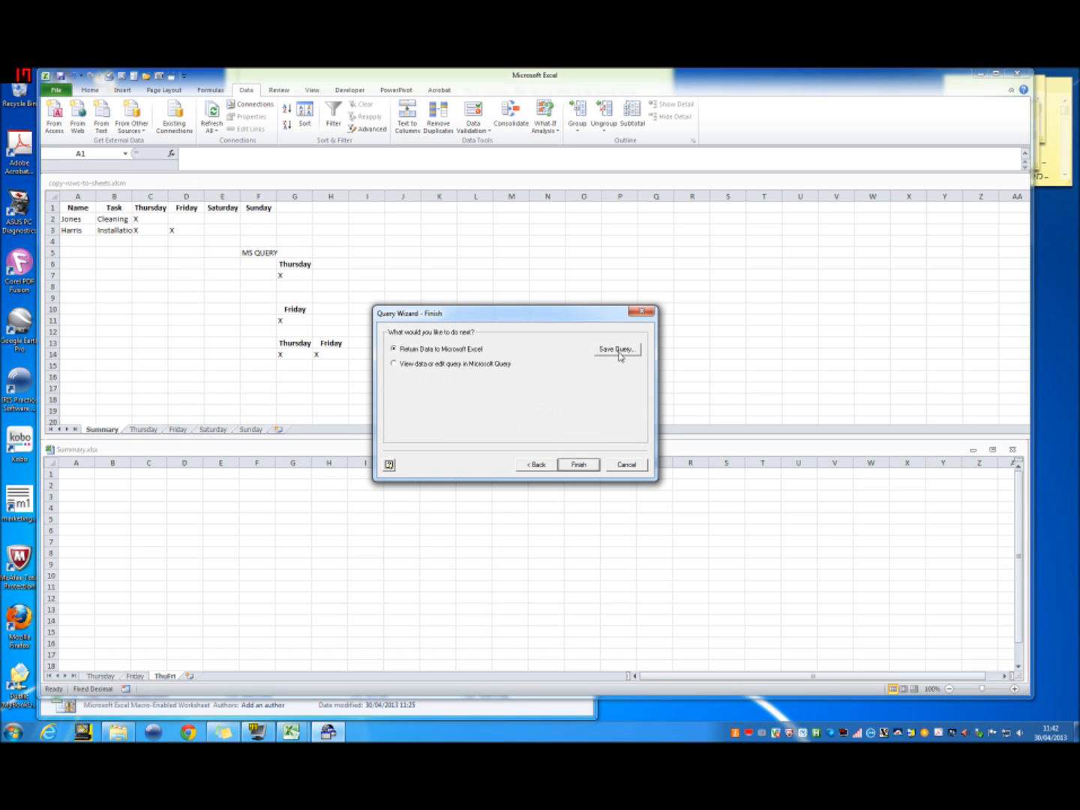
# Step: Save the query in the Documents folder under the name Query03_ThuFri, based on the Friday query's file name
pyautogui.click(617, 349)
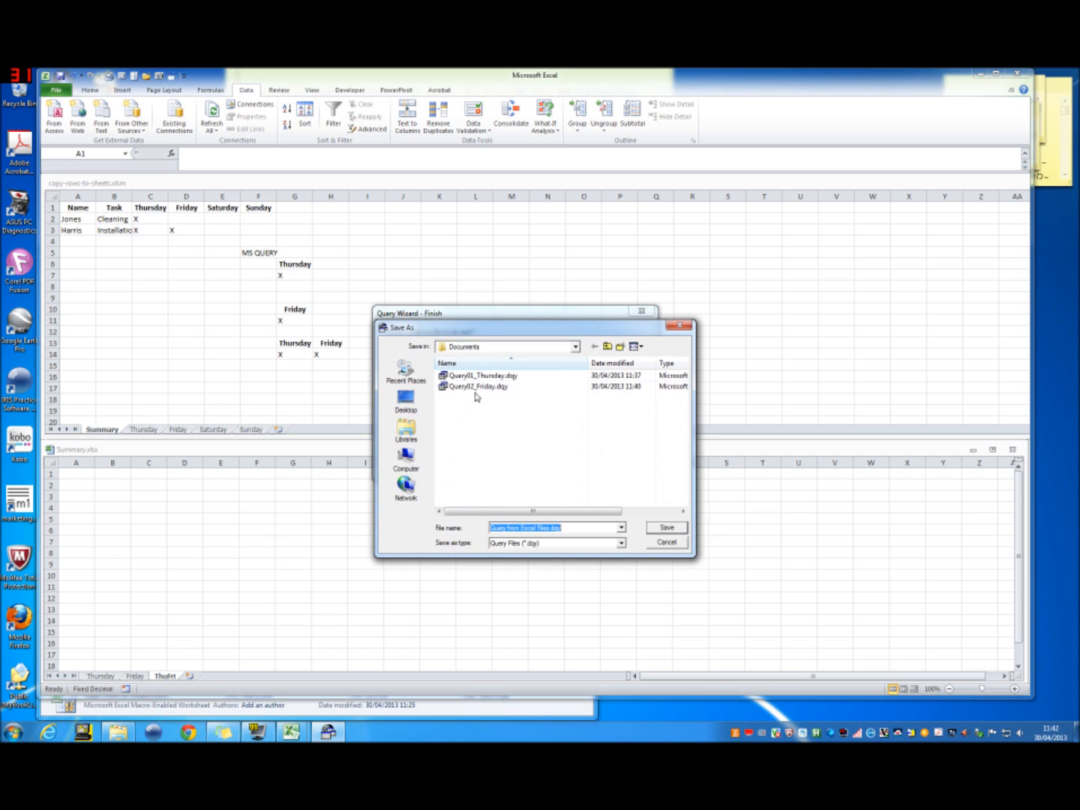
pyautogui.doubleClick(485, 387)
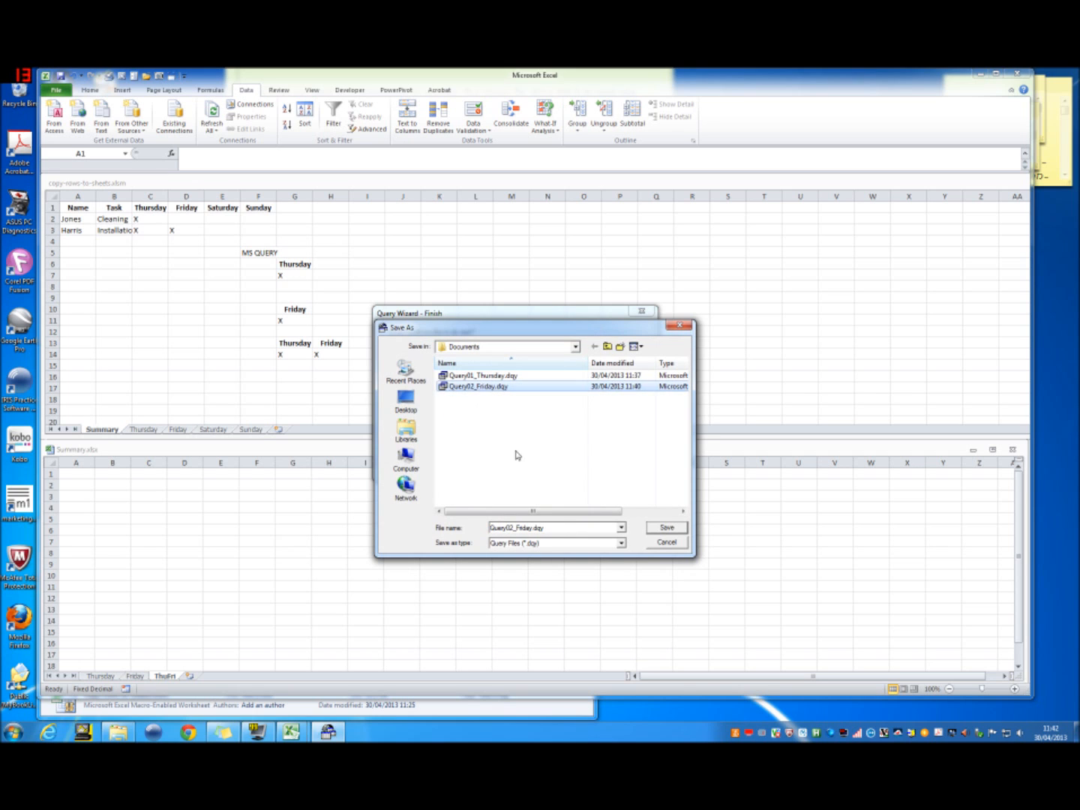
pyautogui.click(615, 403)
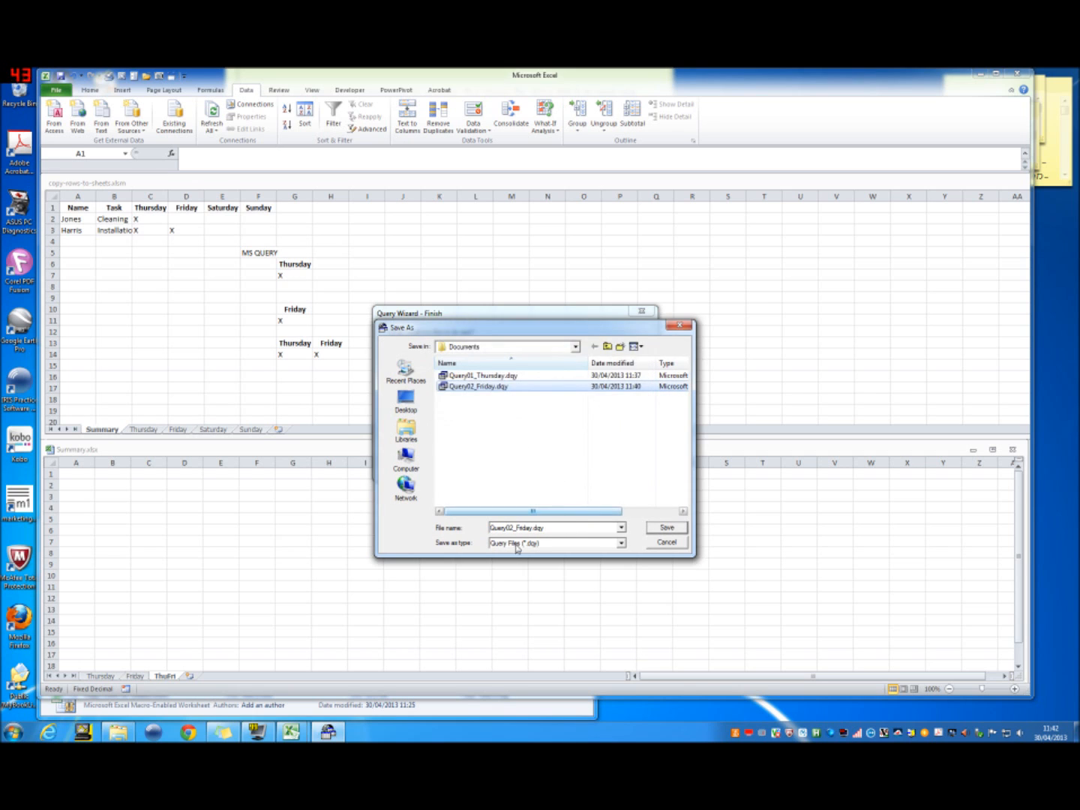
pyautogui.click(515, 528)
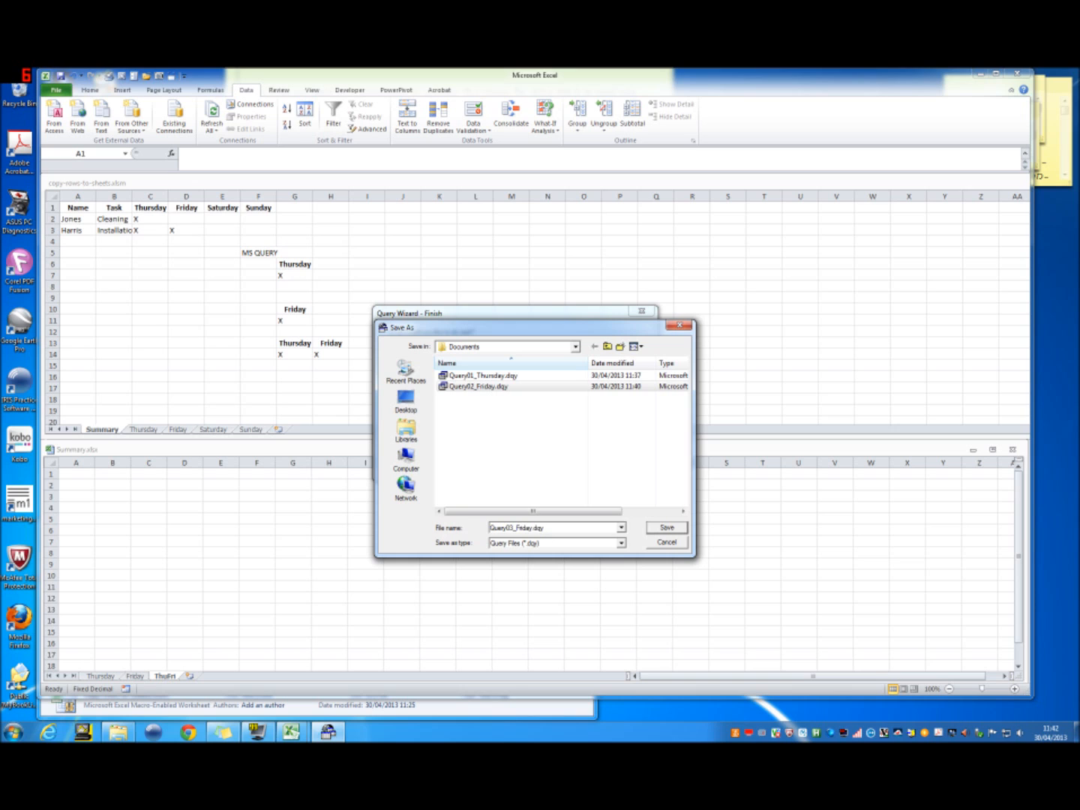
pyautogui.write('tHU')
pyautogui.press('BackSpace')
pyautogui.press('BackSpace')
pyautogui.press('BackSpace')
pyautogui.write('Thu')
pyautogui.click(678, 530)
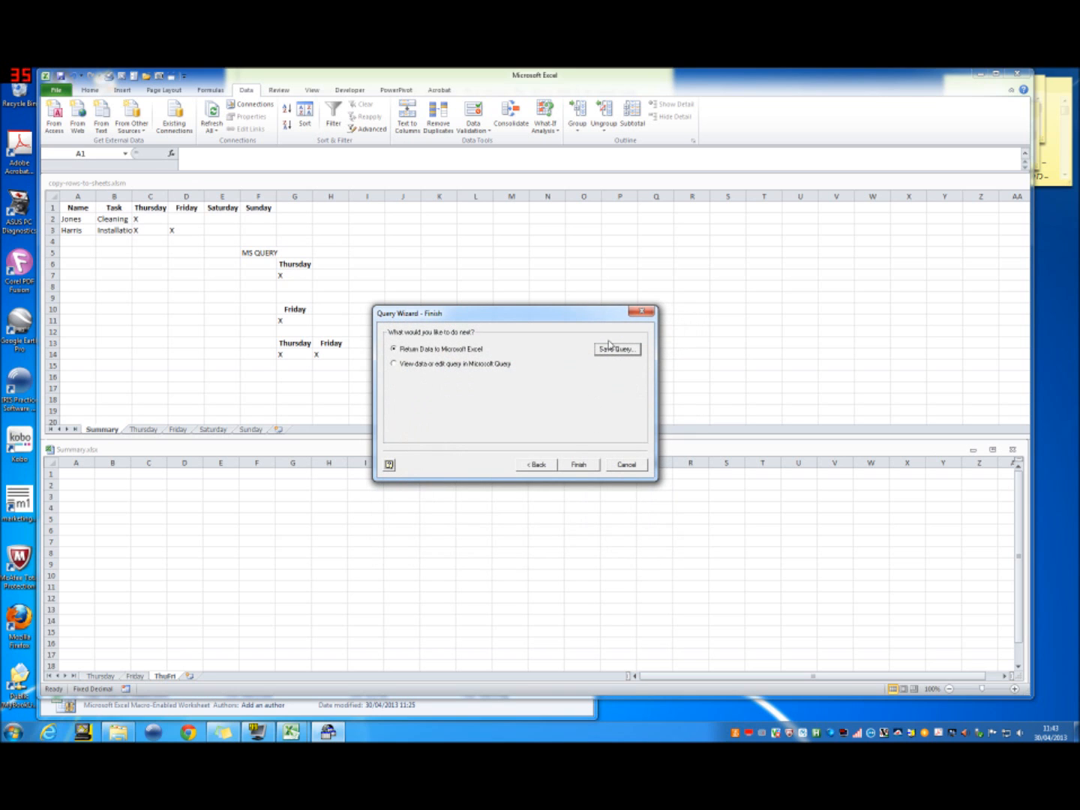
# Step: Return the data as a table at A1 of the ThuFri sheet, with refresh on file opening enabled and background refresh disabled
pyautogui.click(578, 464)
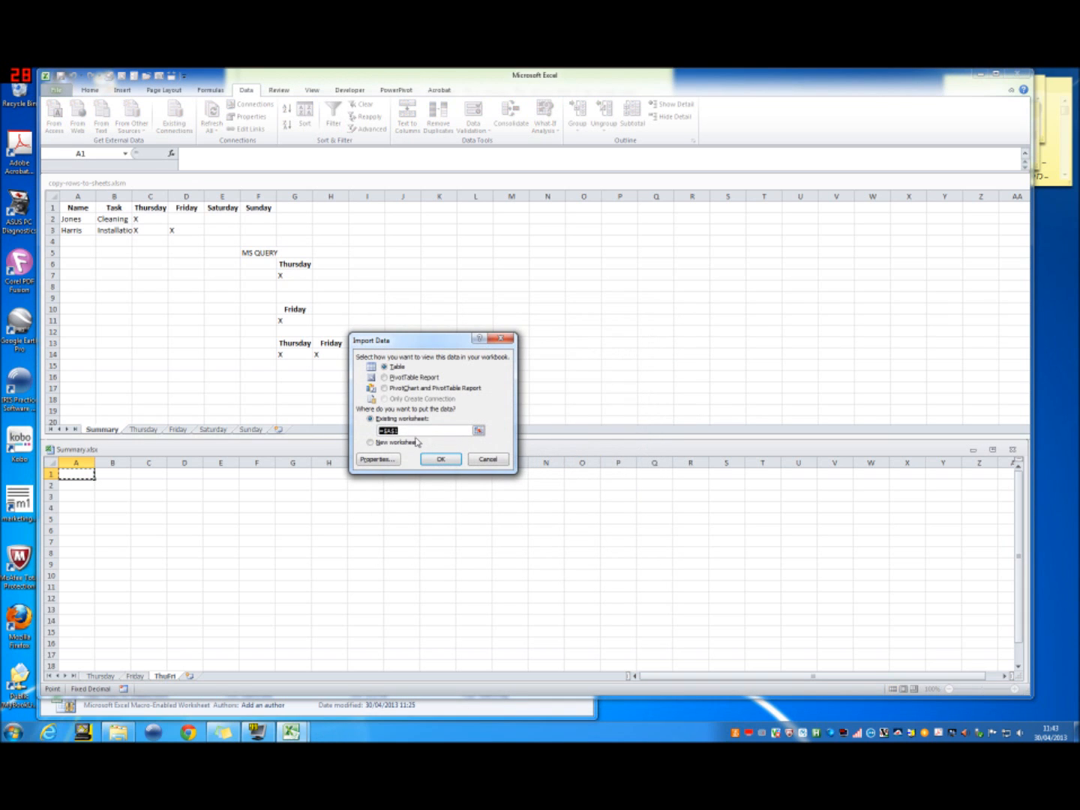
pyautogui.click(379, 459)
pyautogui.click(337, 387)
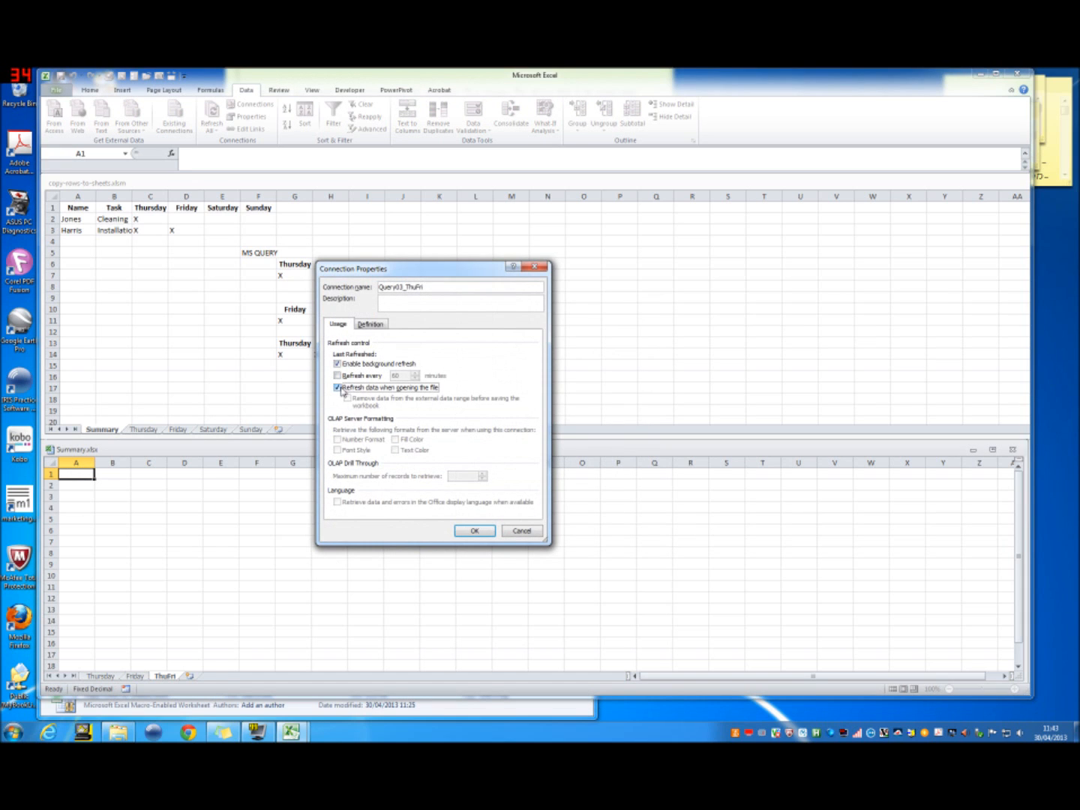
pyautogui.click(336, 364)
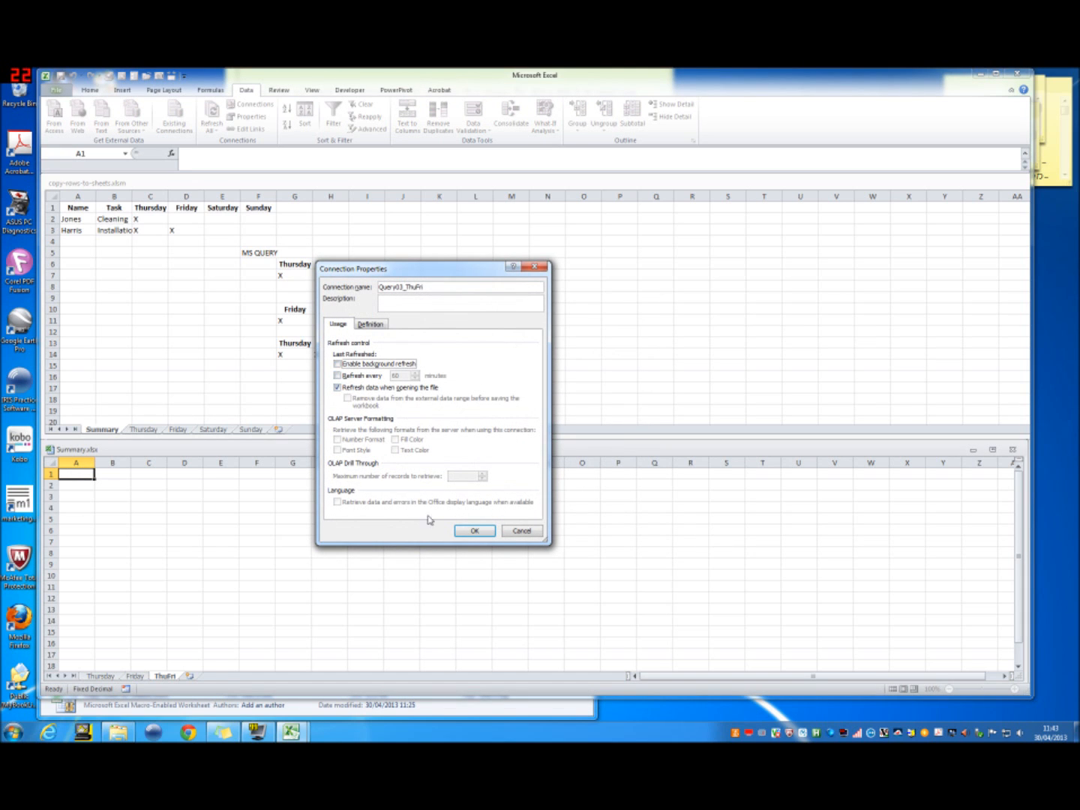
pyautogui.click(470, 532)
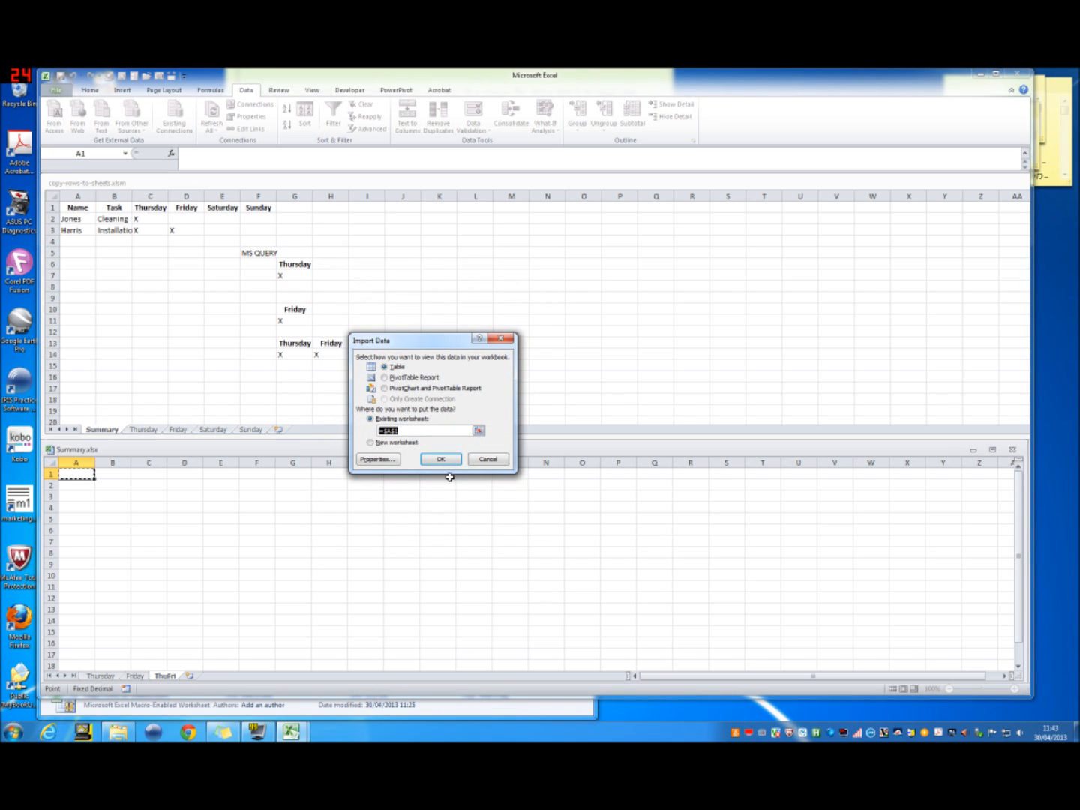
pyautogui.click(443, 458)
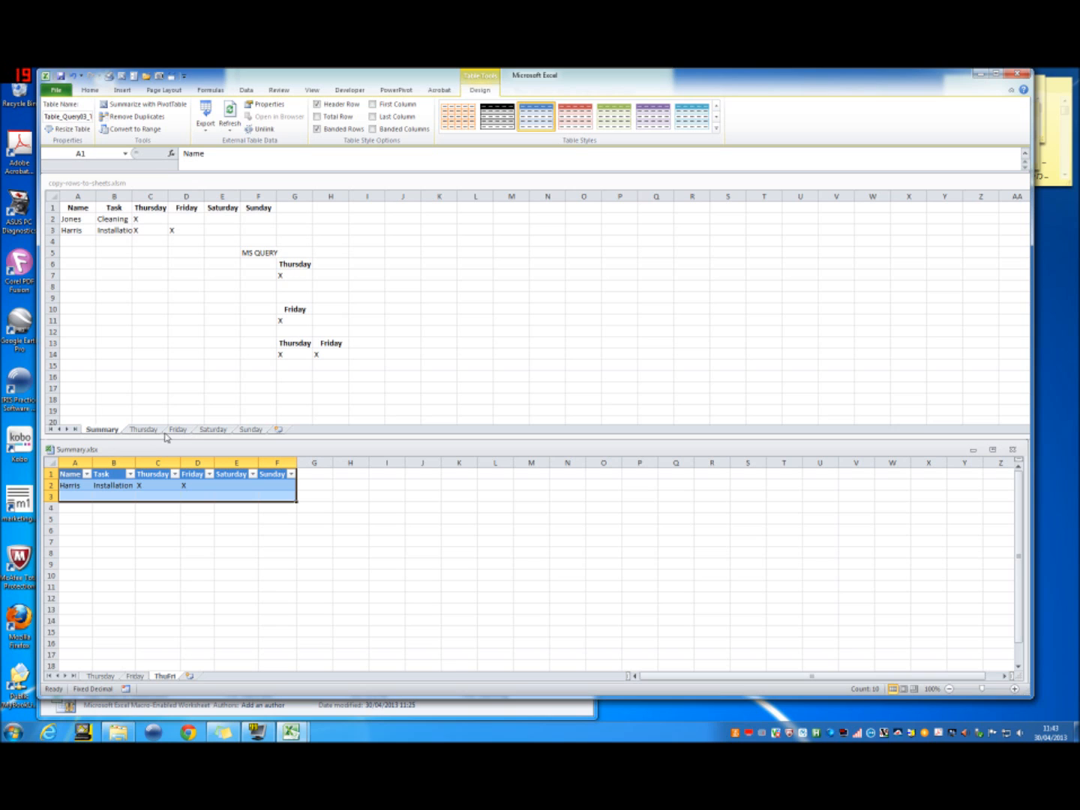
# Step: Compare the imported ThuFri table with the Saturday, Friday, Thursday and Summary sheets of copy-rows-to-sheets.xlsm
pyautogui.click(224, 430)
pyautogui.click(220, 430)
pyautogui.click(243, 434)
pyautogui.click(201, 435)
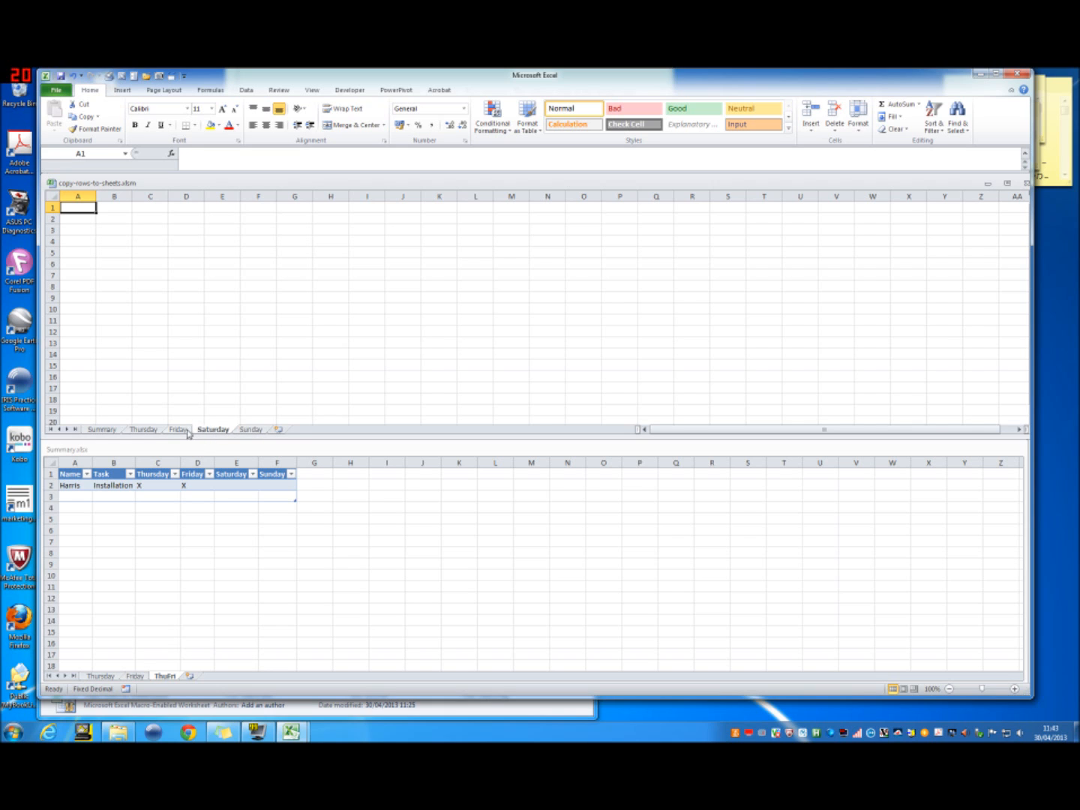
pyautogui.click(177, 431)
pyautogui.click(149, 431)
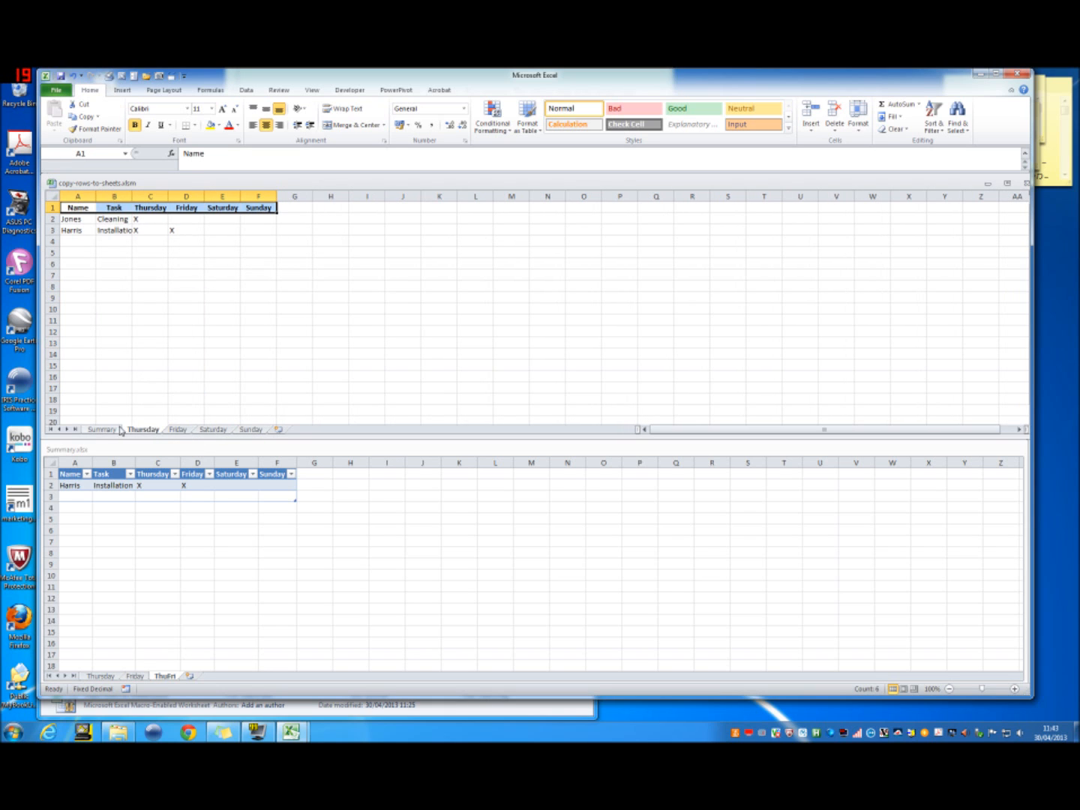
pyautogui.click(118, 431)
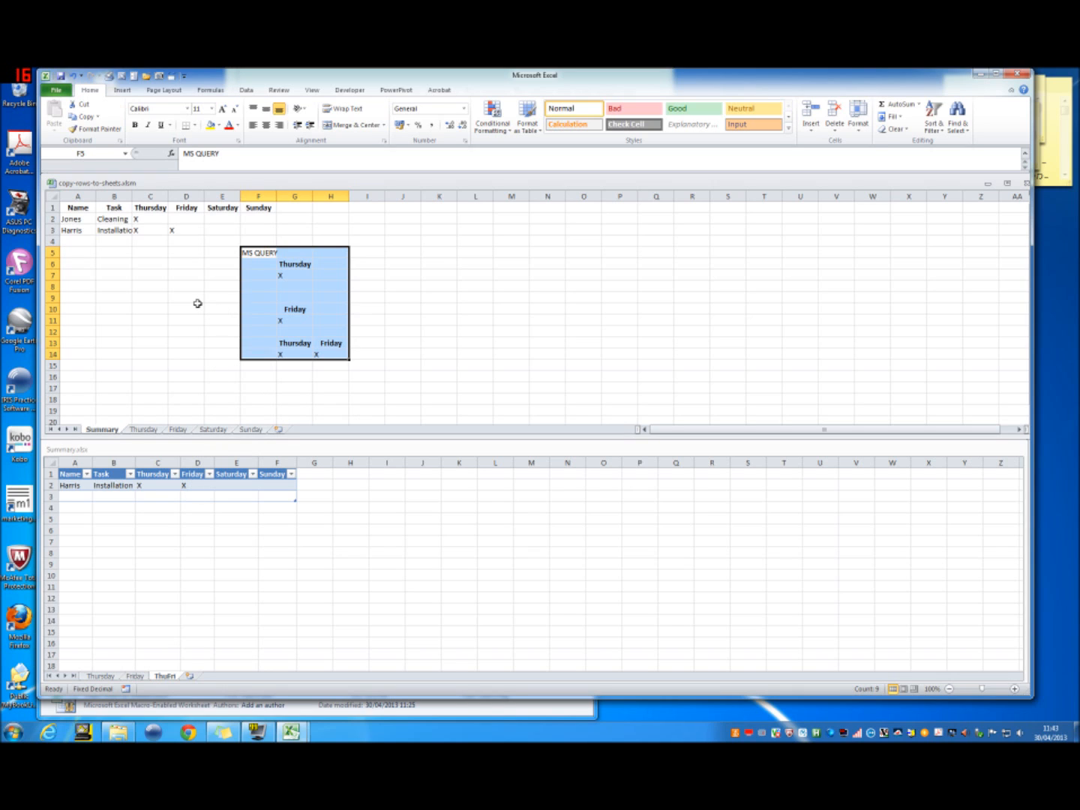
# Step: Review the imported tables on the Thursday and ThuFri sheets of Summary.xlsx, and save the workbook
pyautogui.click(103, 678)
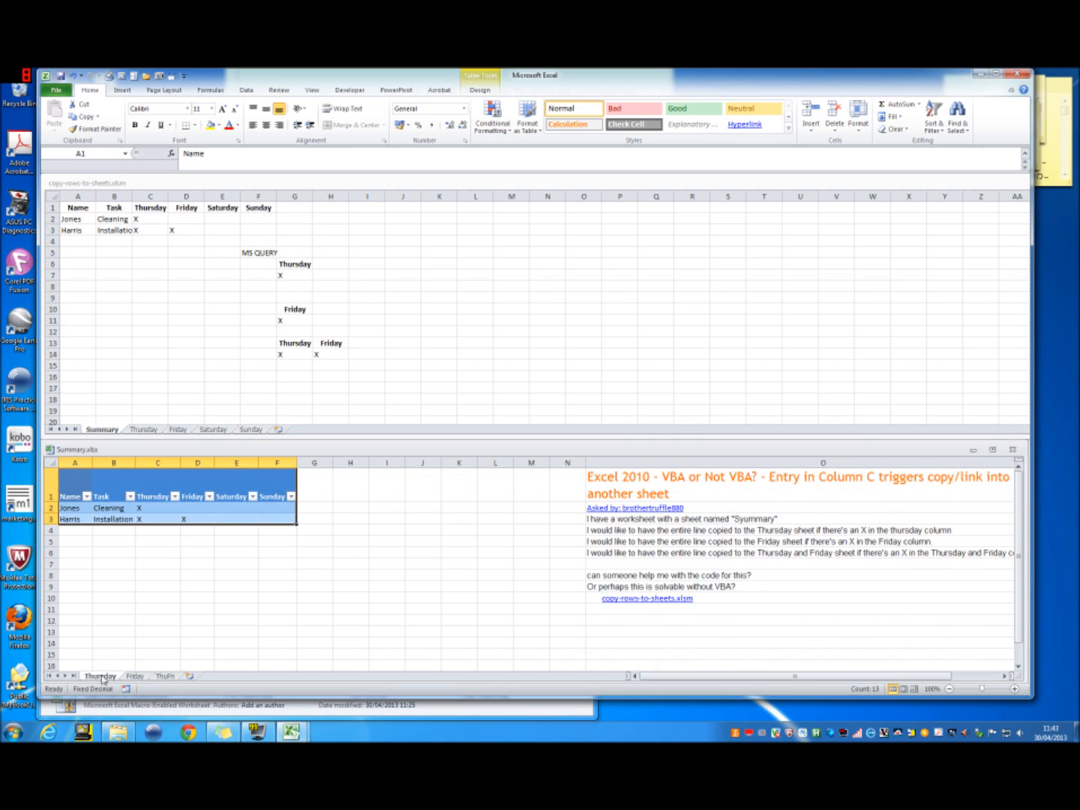
pyautogui.click(135, 677)
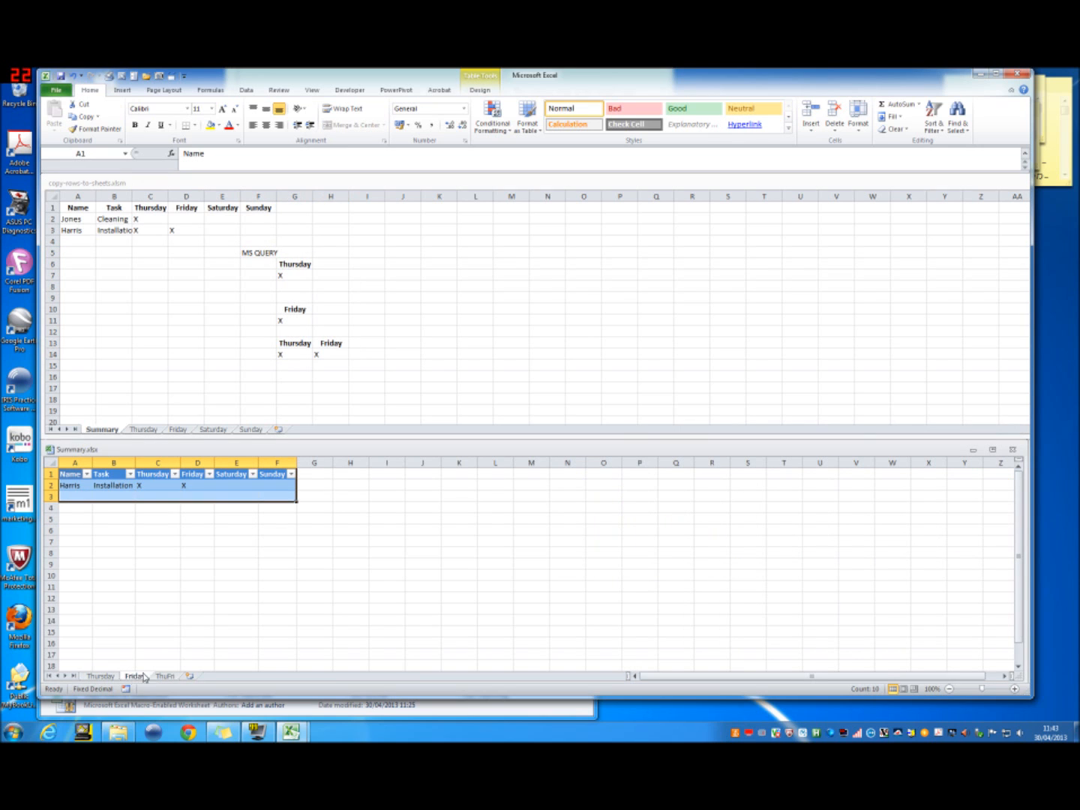
pyautogui.click(104, 677)
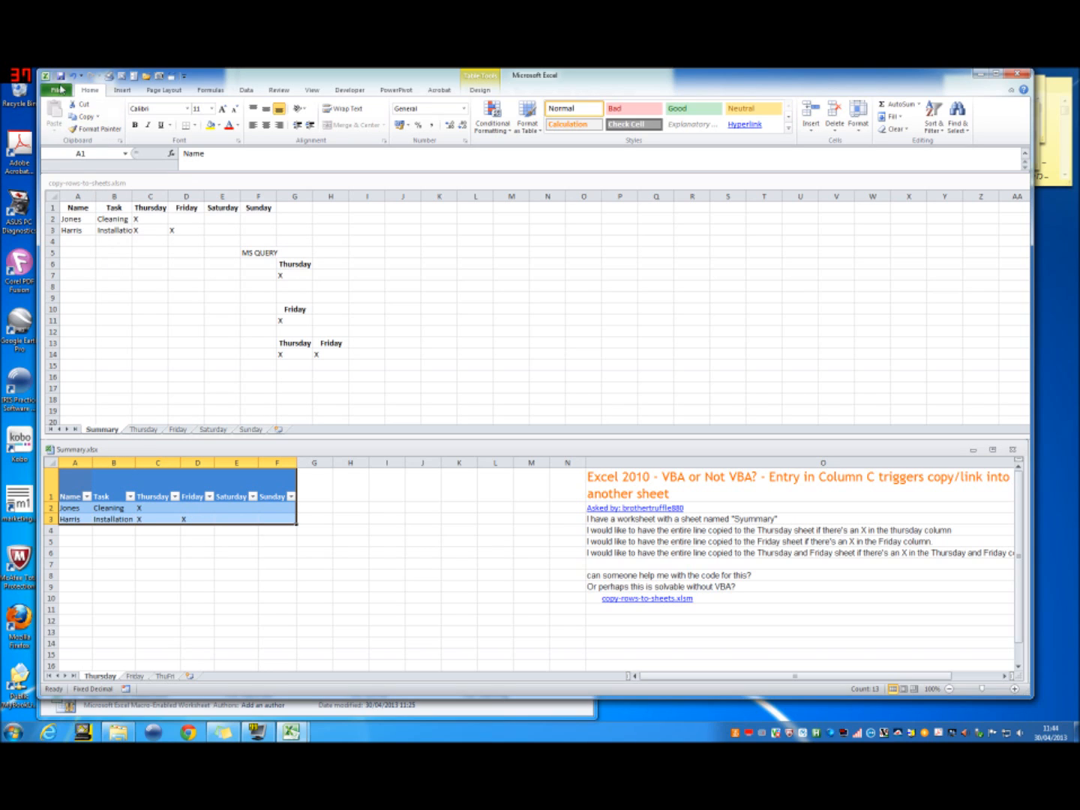
pyautogui.click(57, 90)
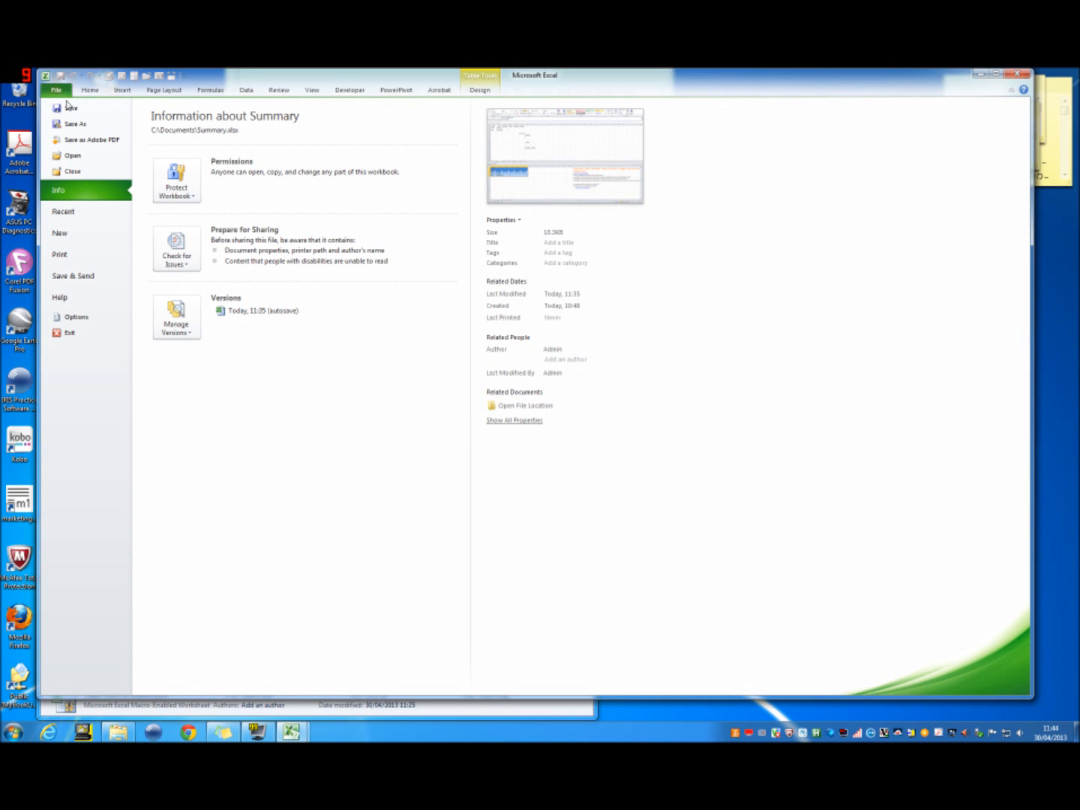
pyautogui.click(70, 107)
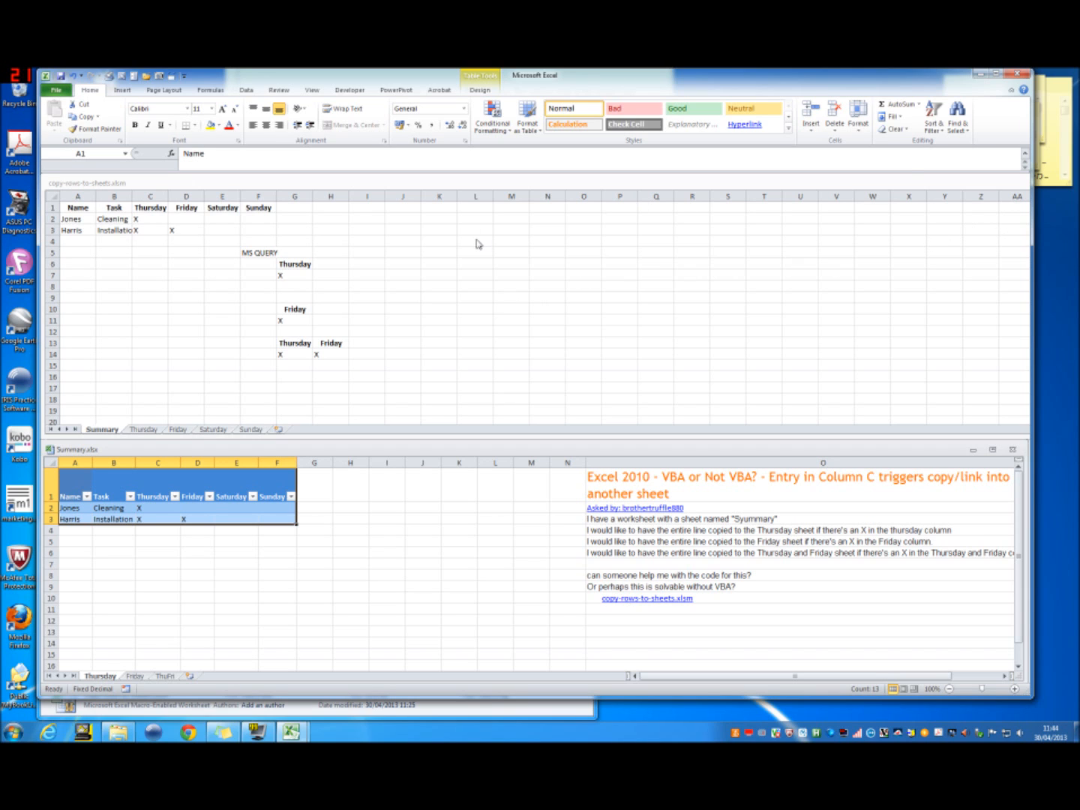
# Step: Clear the MS QUERY criteria notes in E4:H15 of the Summary sheet in copy-rows-to-sheets.xlsm
pyautogui.click(249, 239)
pyautogui.doubleClick(250, 240)
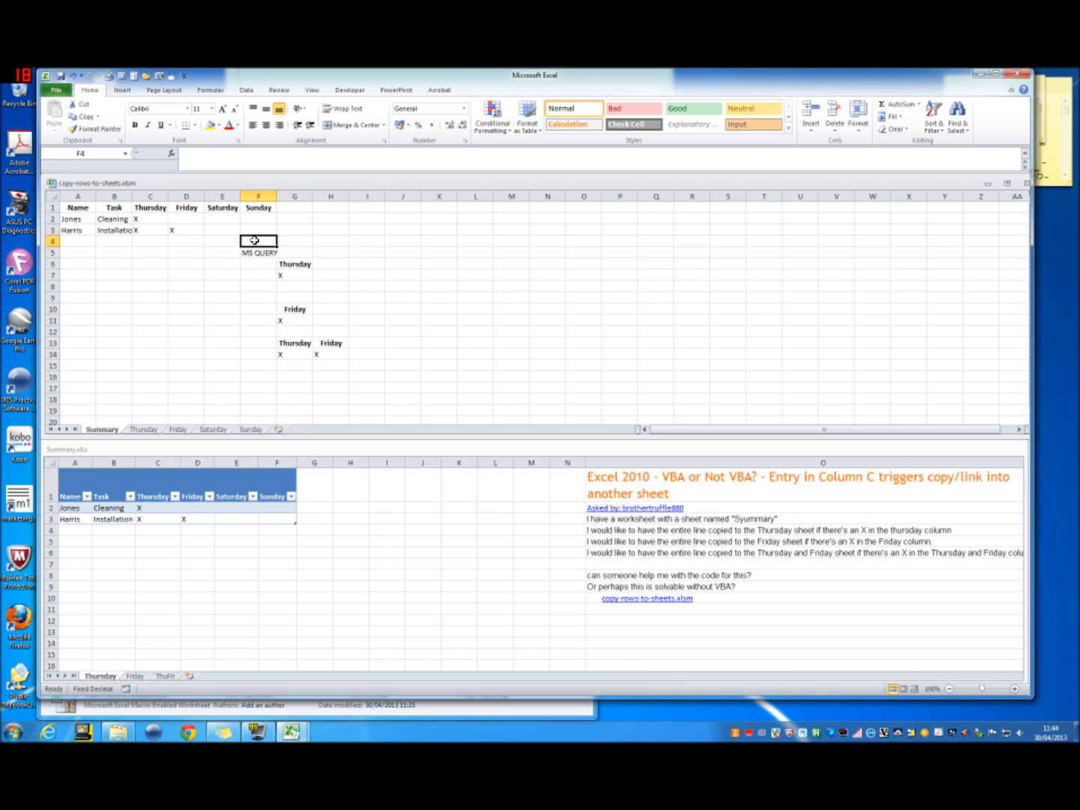
pyautogui.press('Escape')
pyautogui.moveTo(330, 364); pyautogui.dragTo(236, 240)
pyautogui.press('Delete')
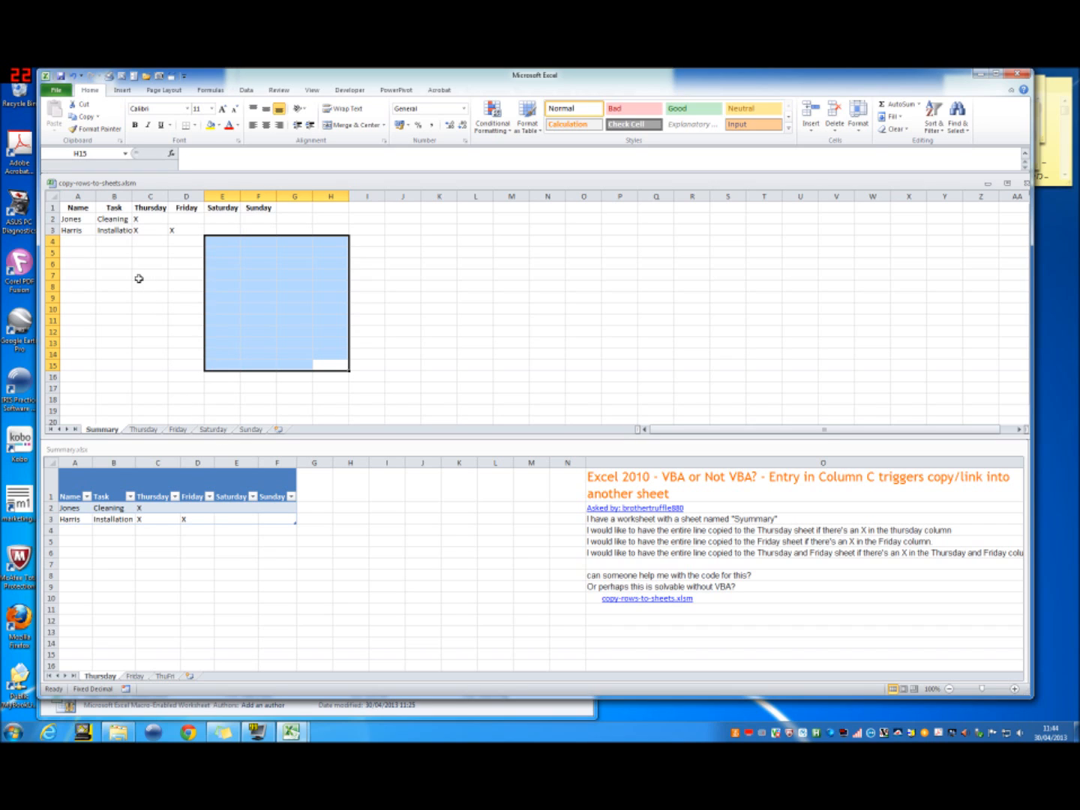
# Step: Save and close copy-rows-to-sheets.xlsm, and close Summary.xlsx as well
pyautogui.click(77, 208)
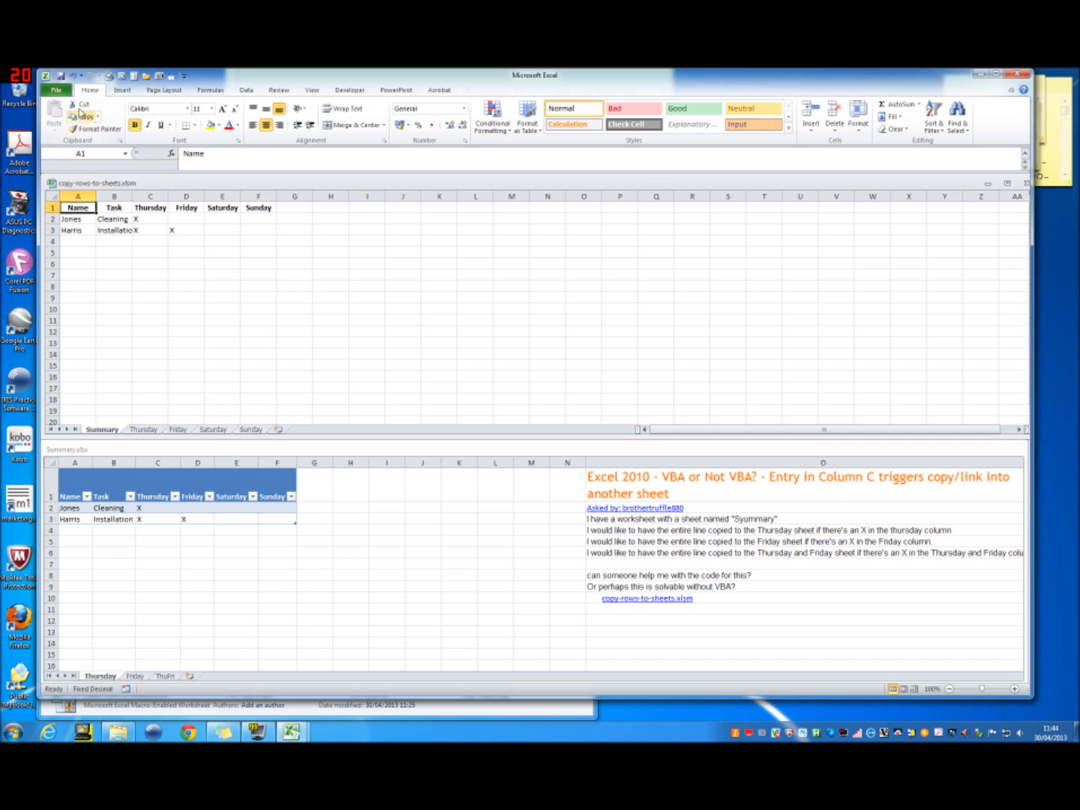
pyautogui.click(77, 253)
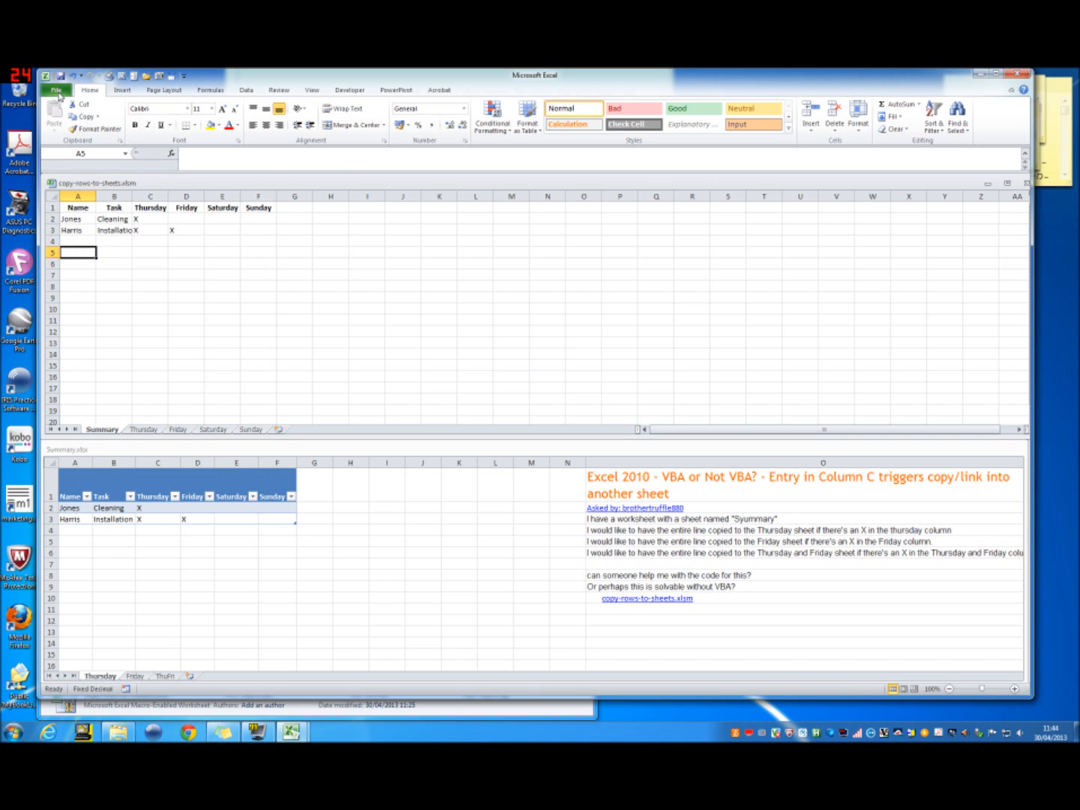
pyautogui.click(57, 92)
pyautogui.click(70, 108)
pyautogui.click(1026, 184)
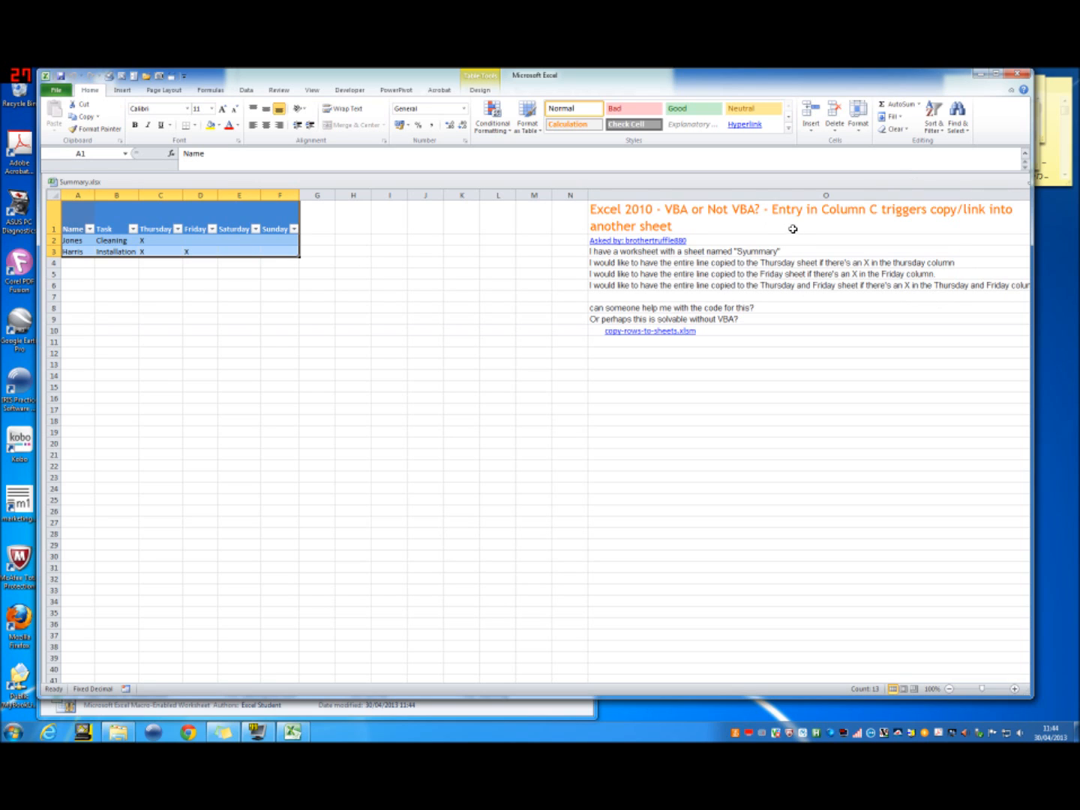
pyautogui.moveTo(1028, 226); pyautogui.dragTo(1076, 224)
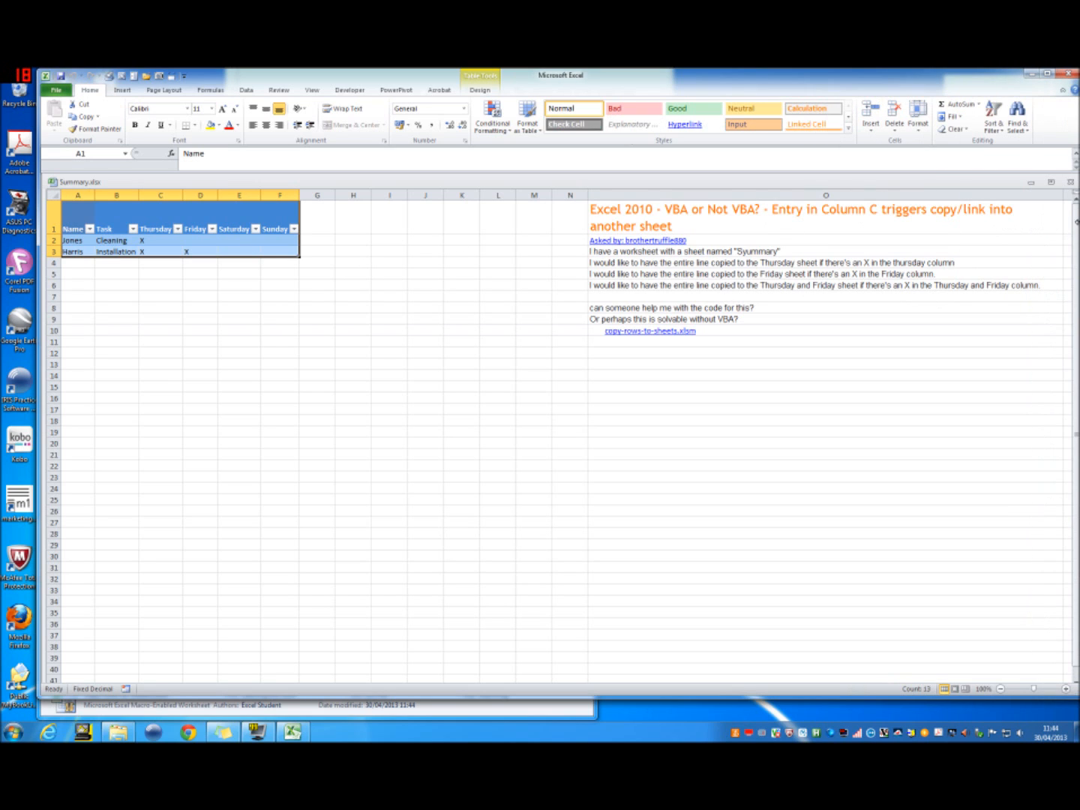
pyautogui.click(1069, 181)
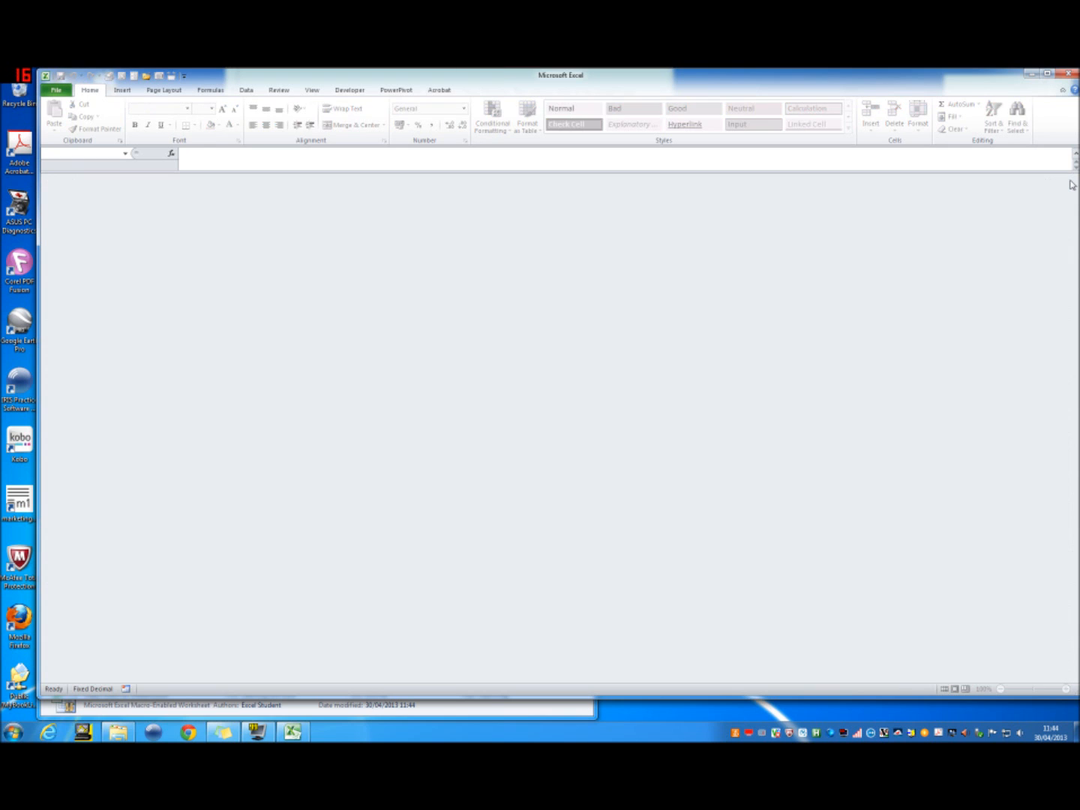
# Step: Reopen Summary.xlsx from the Documents folder with its data connections enabled, and move its window up in the workspace
pyautogui.click(53, 91)
pyautogui.click(82, 154)
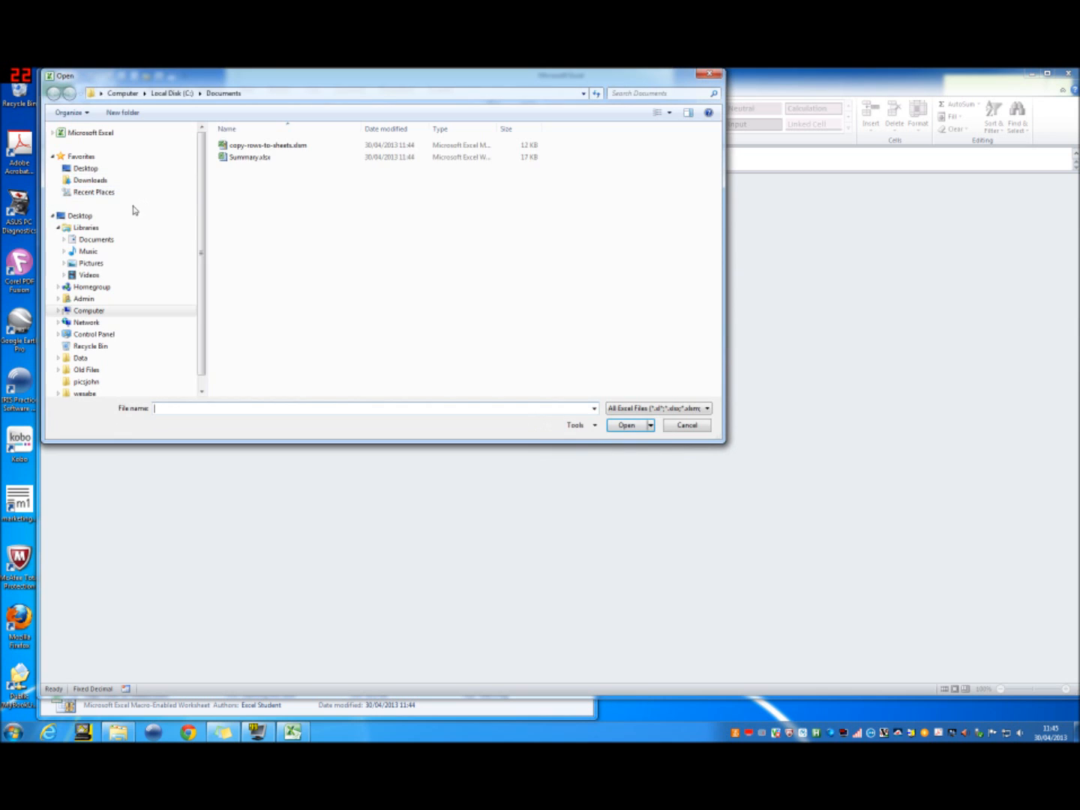
pyautogui.doubleClick(266, 159)
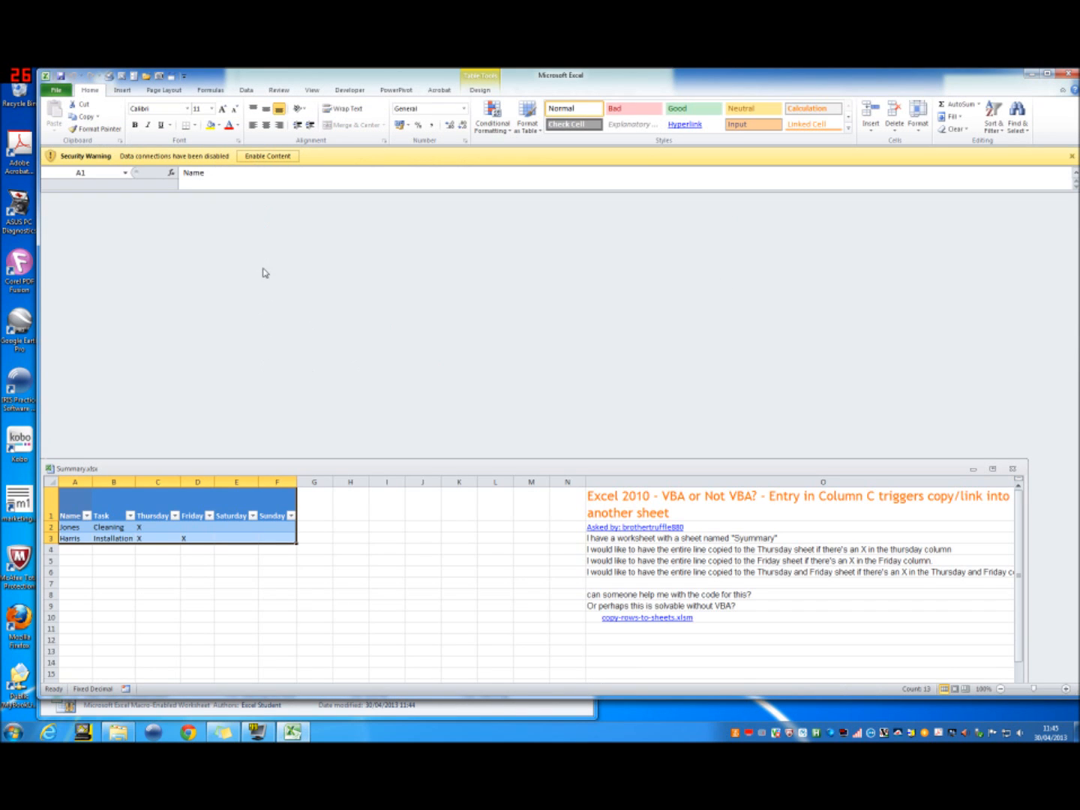
pyautogui.click(266, 157)
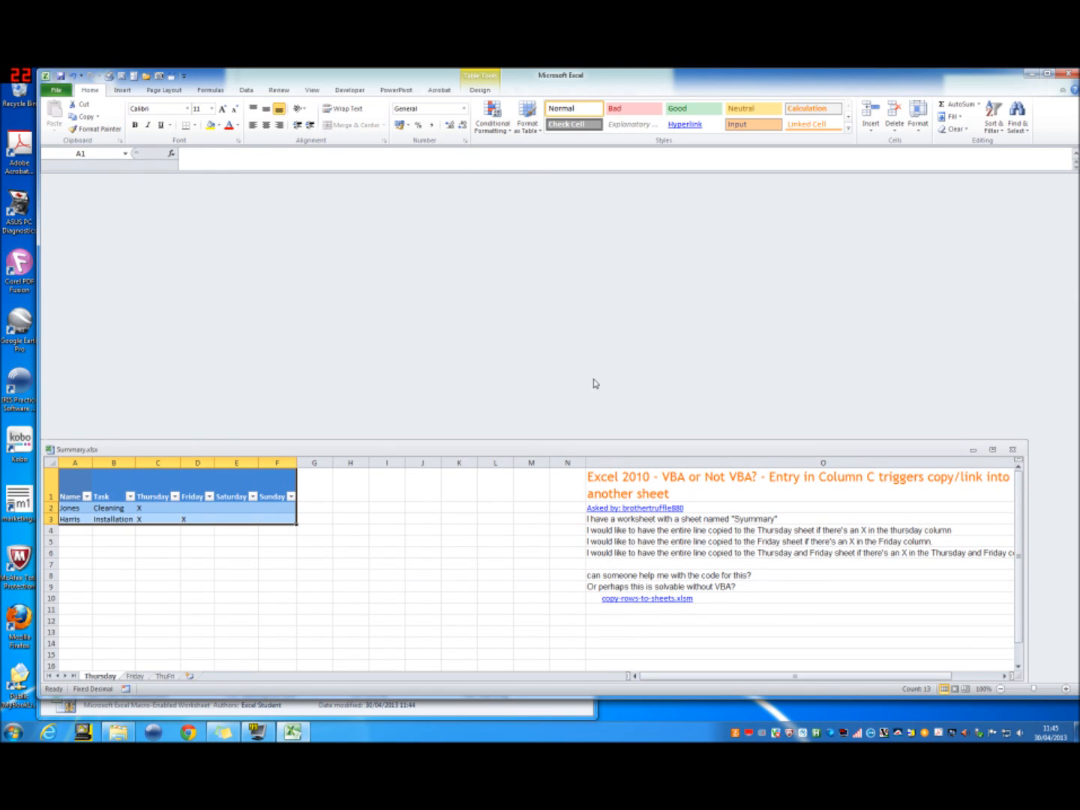
pyautogui.moveTo(307, 450); pyautogui.dragTo(301, 234)
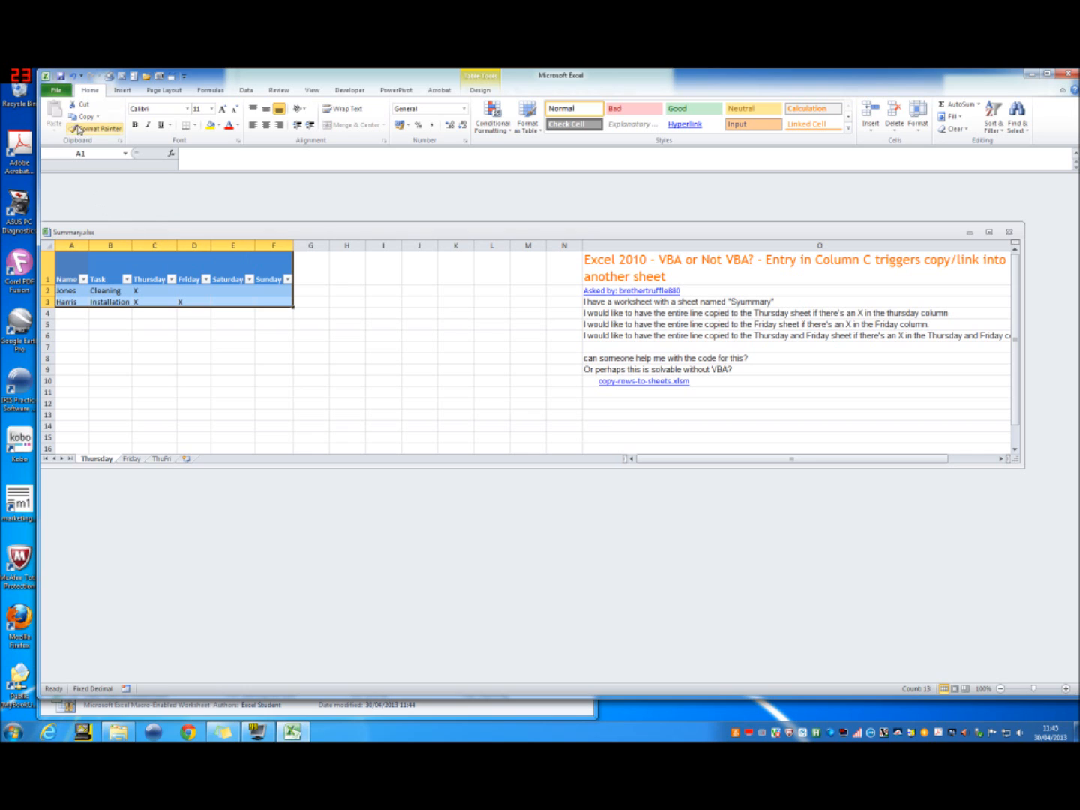
# Step: Open copy-rows-to-sheets.xlsm from the Documents folder alongside Summary.xlsx
pyautogui.click(58, 90)
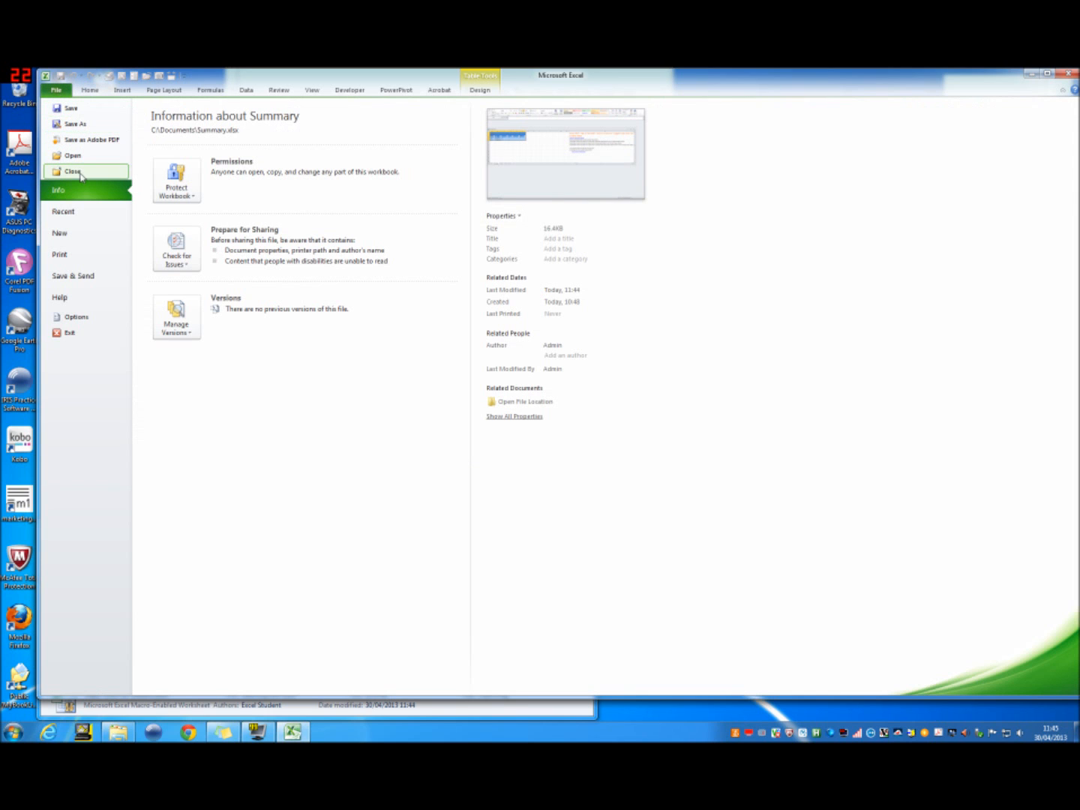
pyautogui.click(90, 215)
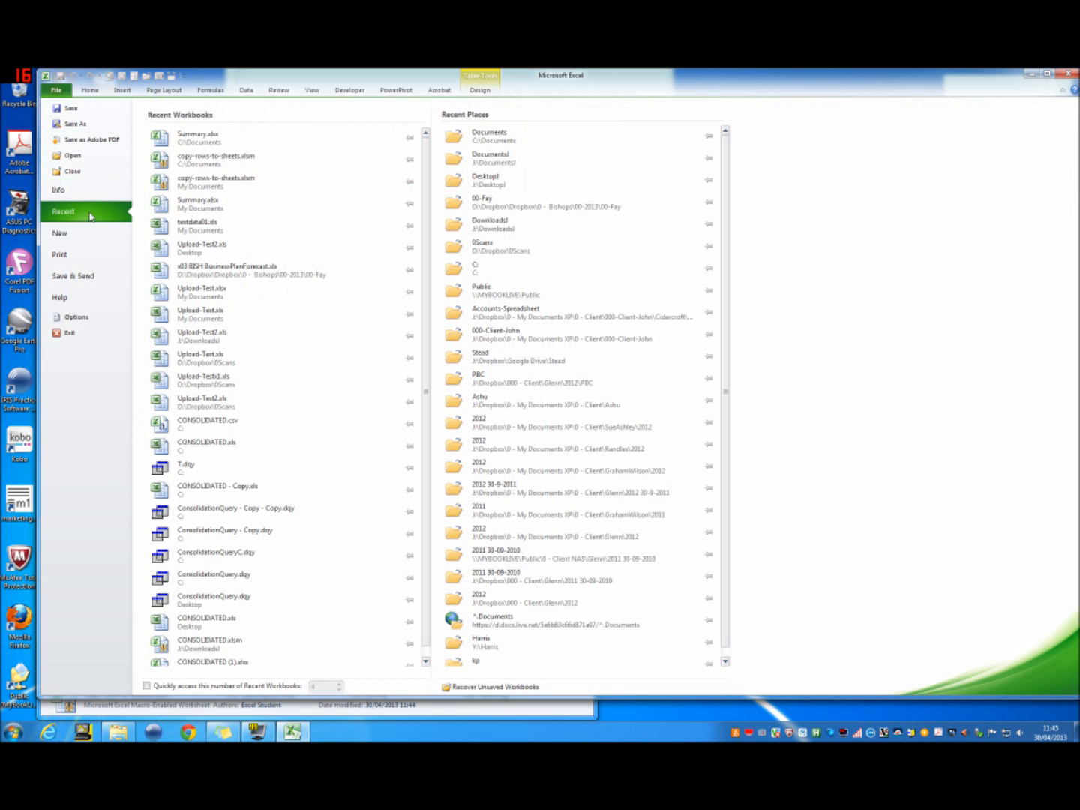
pyautogui.click(87, 158)
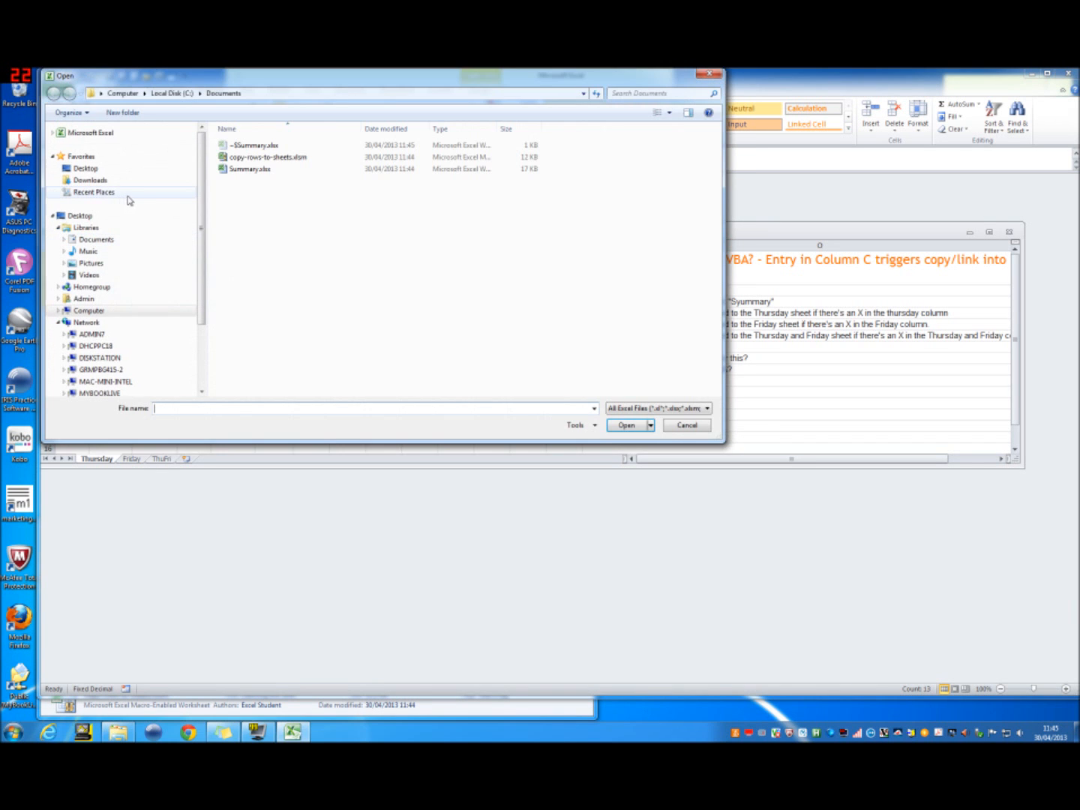
pyautogui.doubleClick(279, 158)
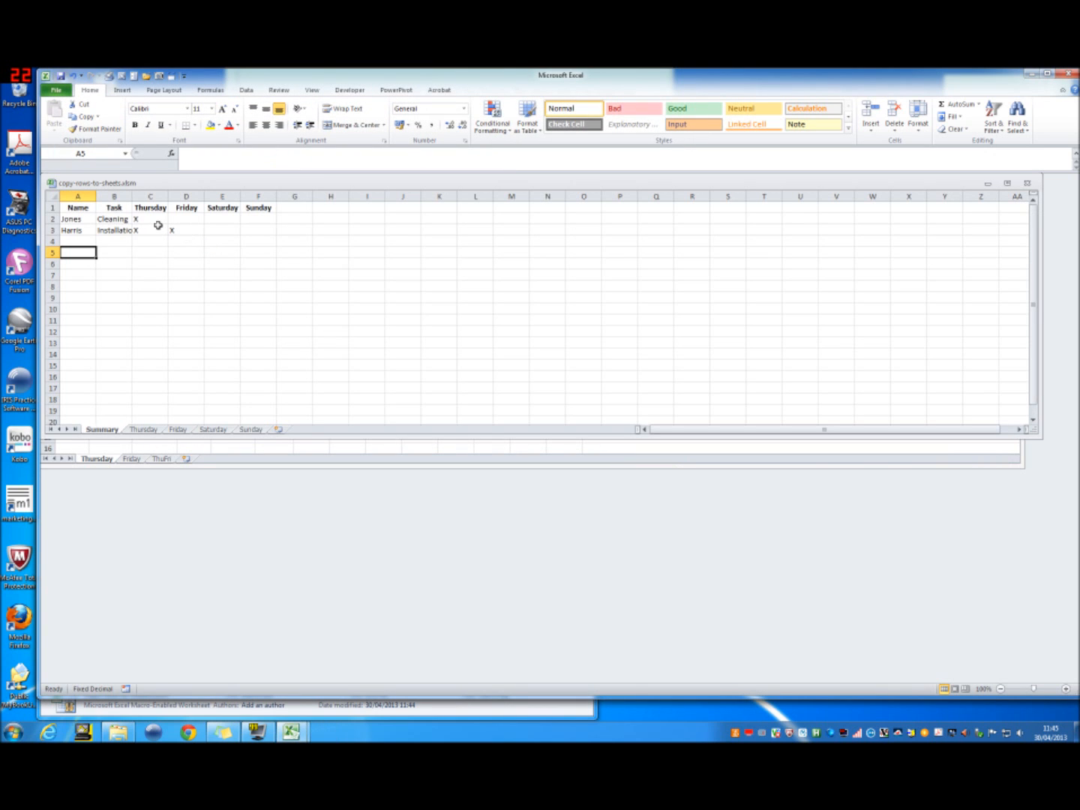
# Step: Add two names in A4 and A5 of the Summary sheet, repeating the existing surnames with a 2 appended
pyautogui.click(86, 243)
pyautogui.write('Jones2')
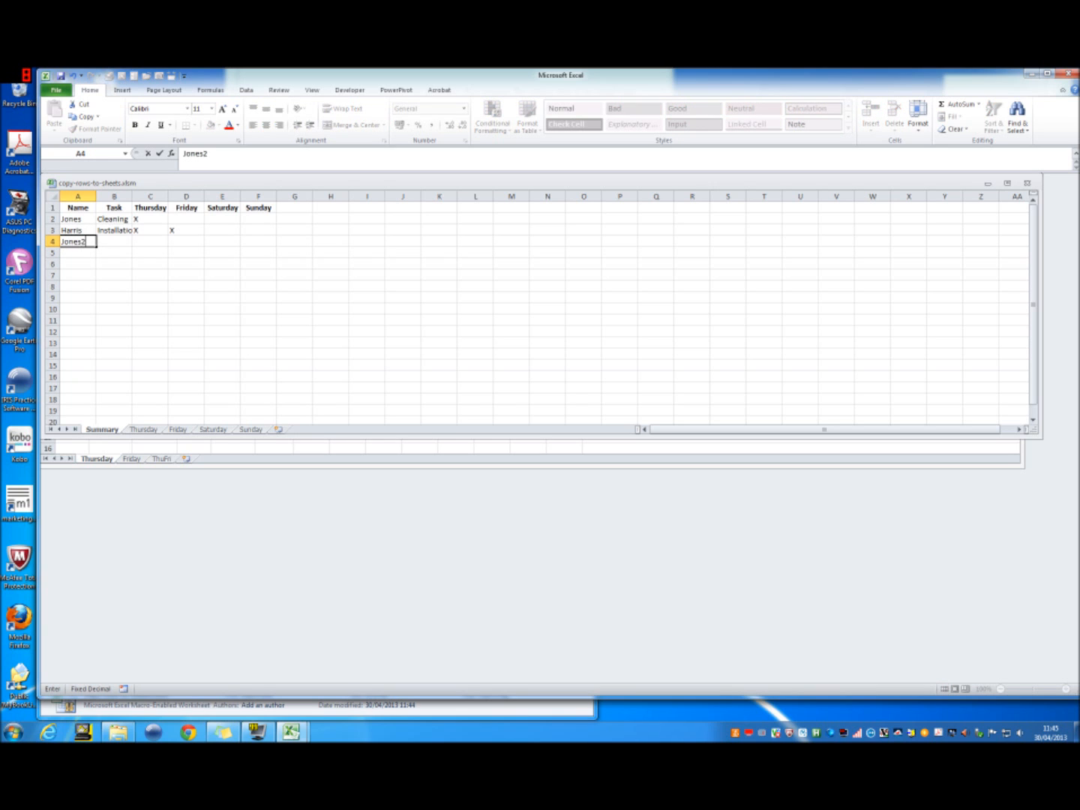
pyautogui.press('Return')
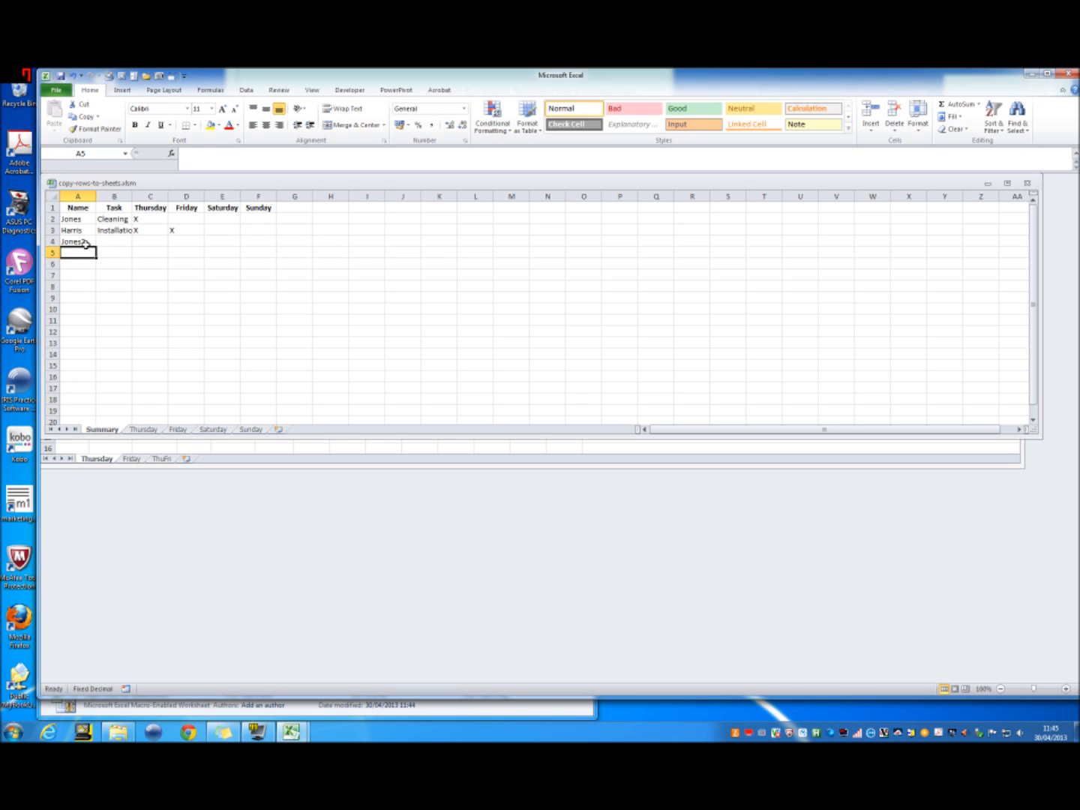
pyautogui.write('Harris2')
pyautogui.press('Return')
pyautogui.press('Up')
pyautogui.press('Up')
pyautogui.press('Up')
pyautogui.press('Right')
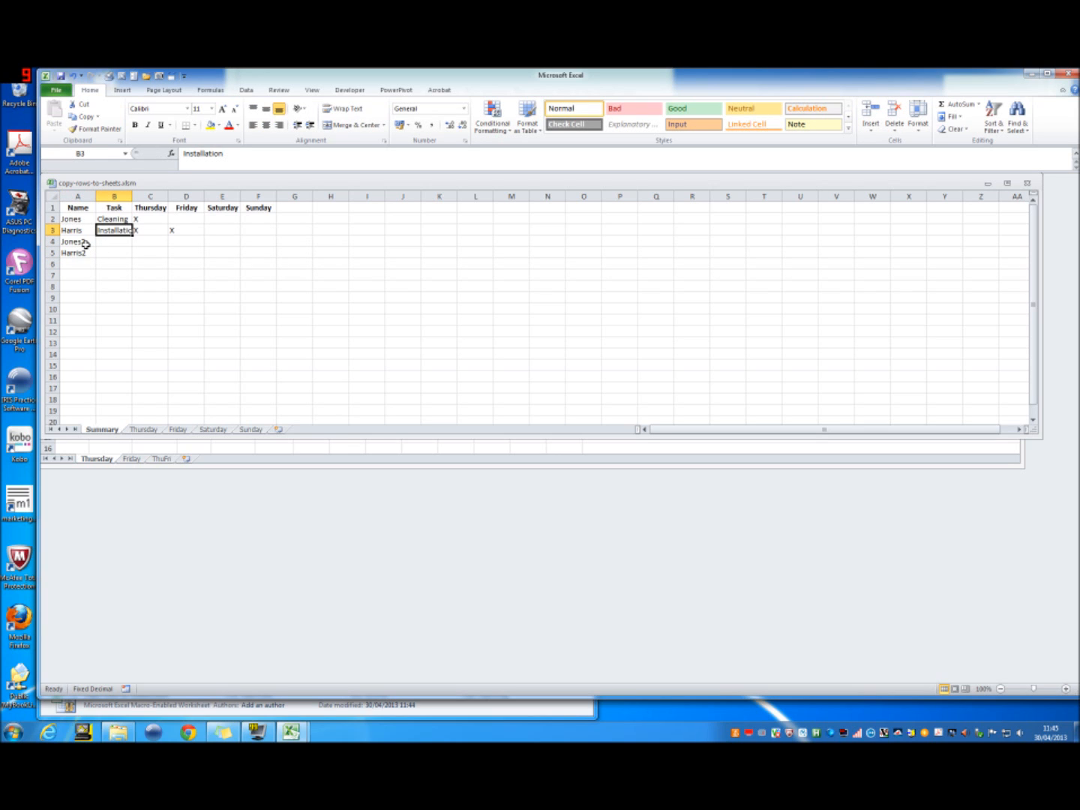
pyautogui.press('Up')
pyautogui.hotkey('shift', 'Down')
pyautogui.hotkey('shift', 'Right')
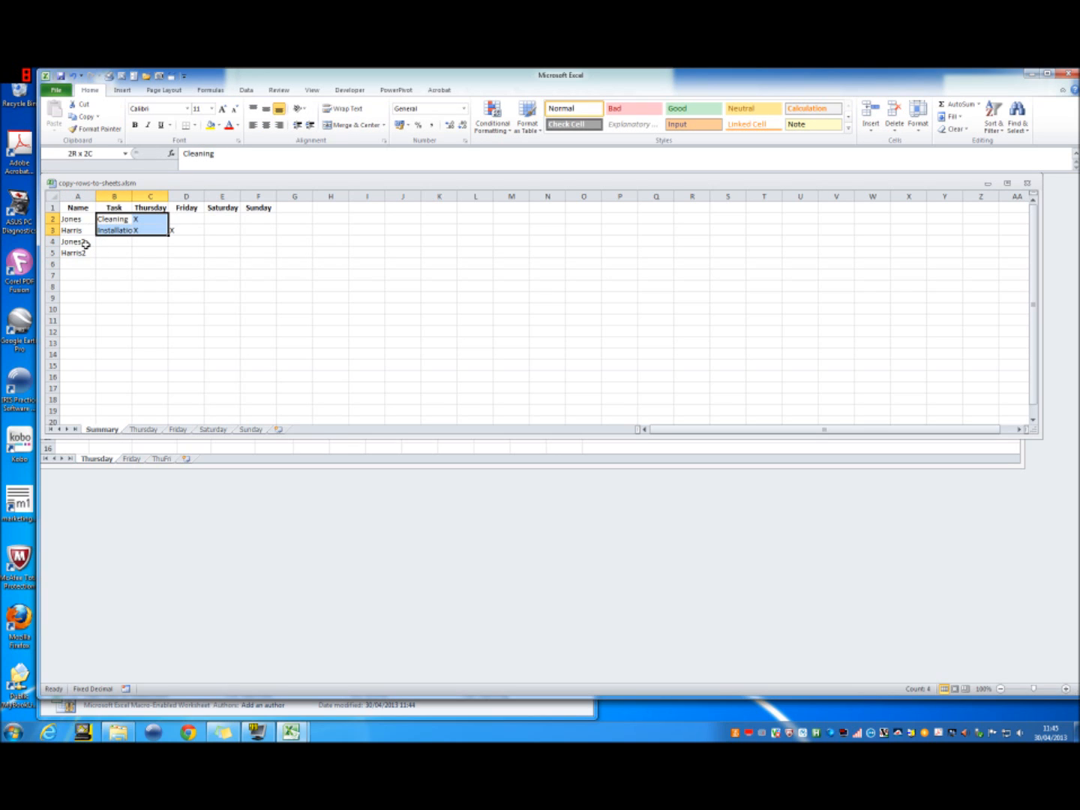
pyautogui.hotkey('shift', 'Right')
pyautogui.press('Down')
pyautogui.press('Down')
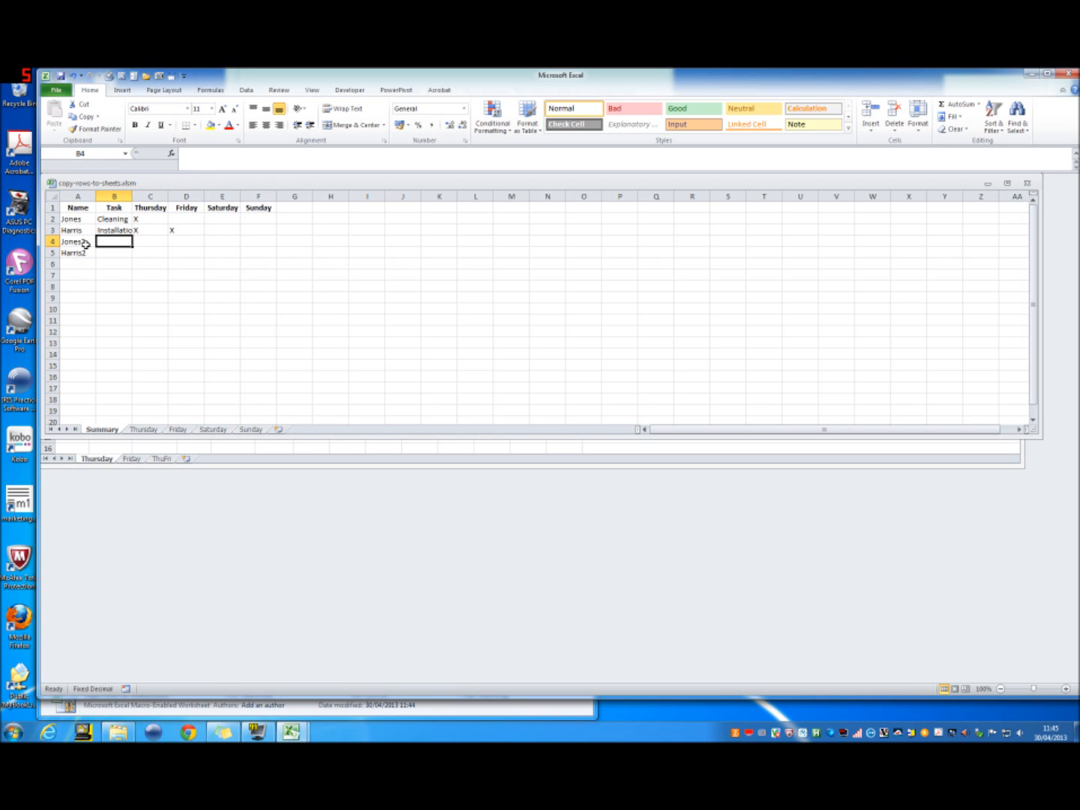
# Step: Copy the tasks and Thursday/Friday marks in B2:D3 to B4:D5 for the two added names
pyautogui.moveTo(125, 224); pyautogui.dragTo(180, 230)
pyautogui.hotkey('ctrl', 'c')
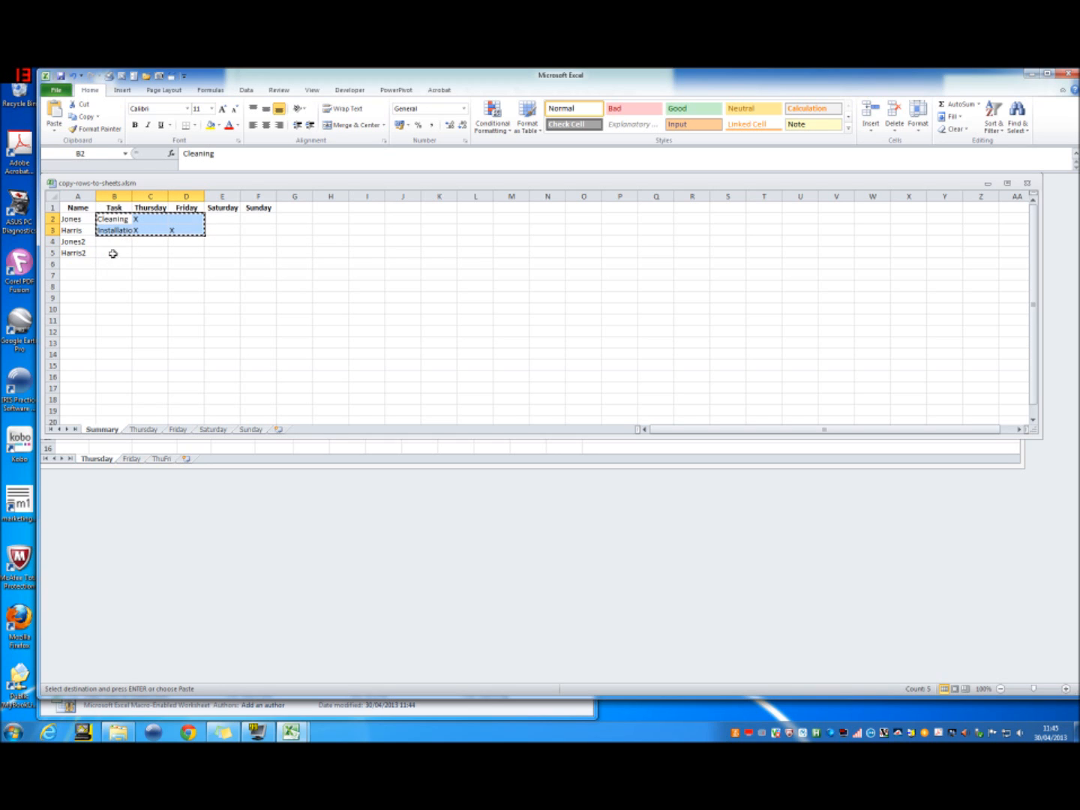
pyautogui.click(124, 239)
pyautogui.hotkey('ctrl', 'v')
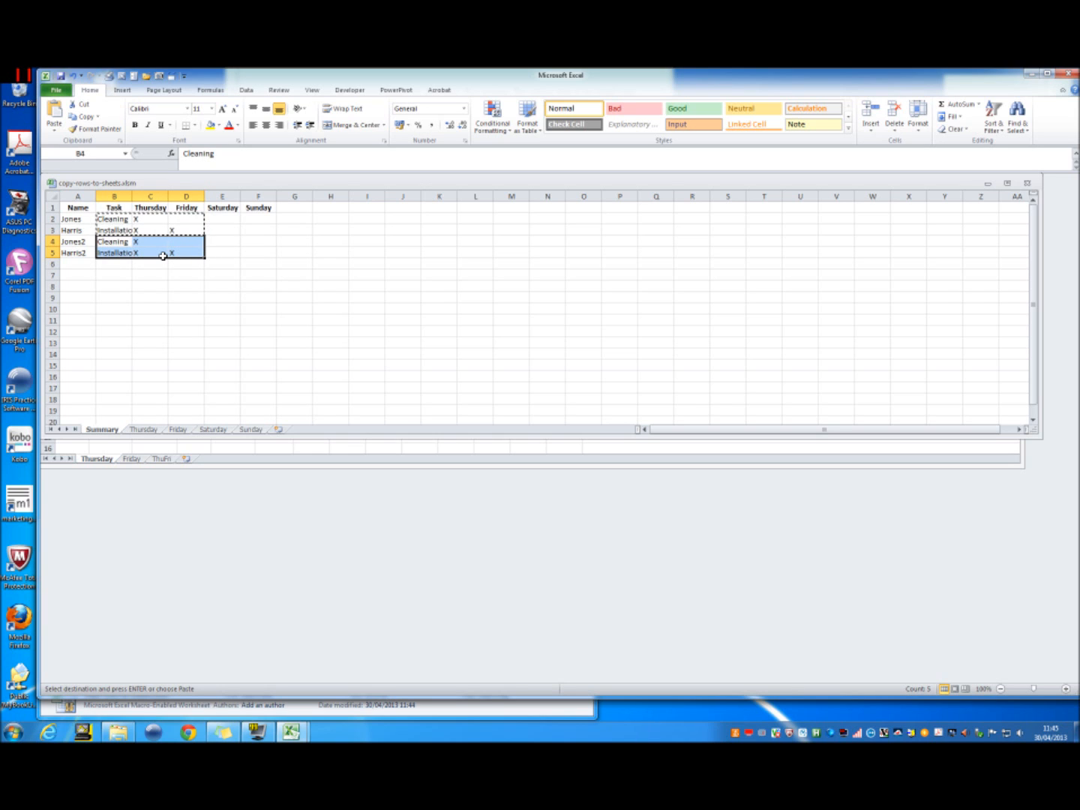
# Step: Save and close copy-rows-to-sheets.xlsm, and close Summary.xlsx without saving its changes
pyautogui.click(80, 210)
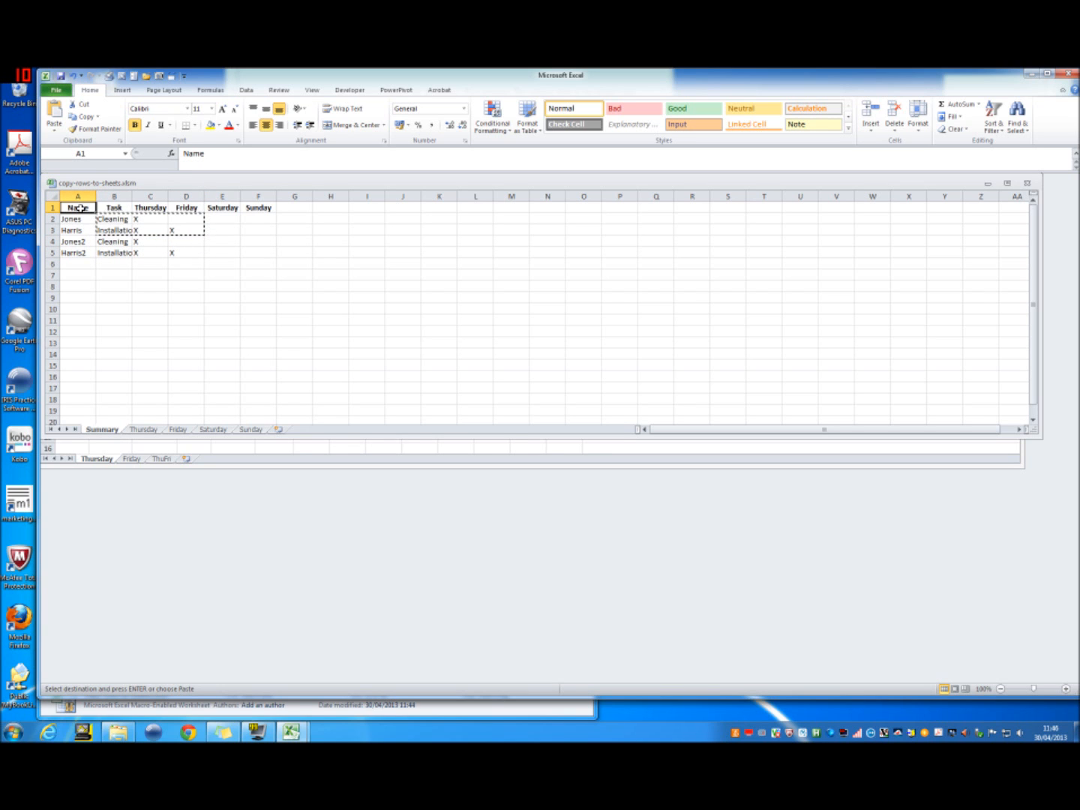
pyautogui.click(55, 90)
pyautogui.click(75, 111)
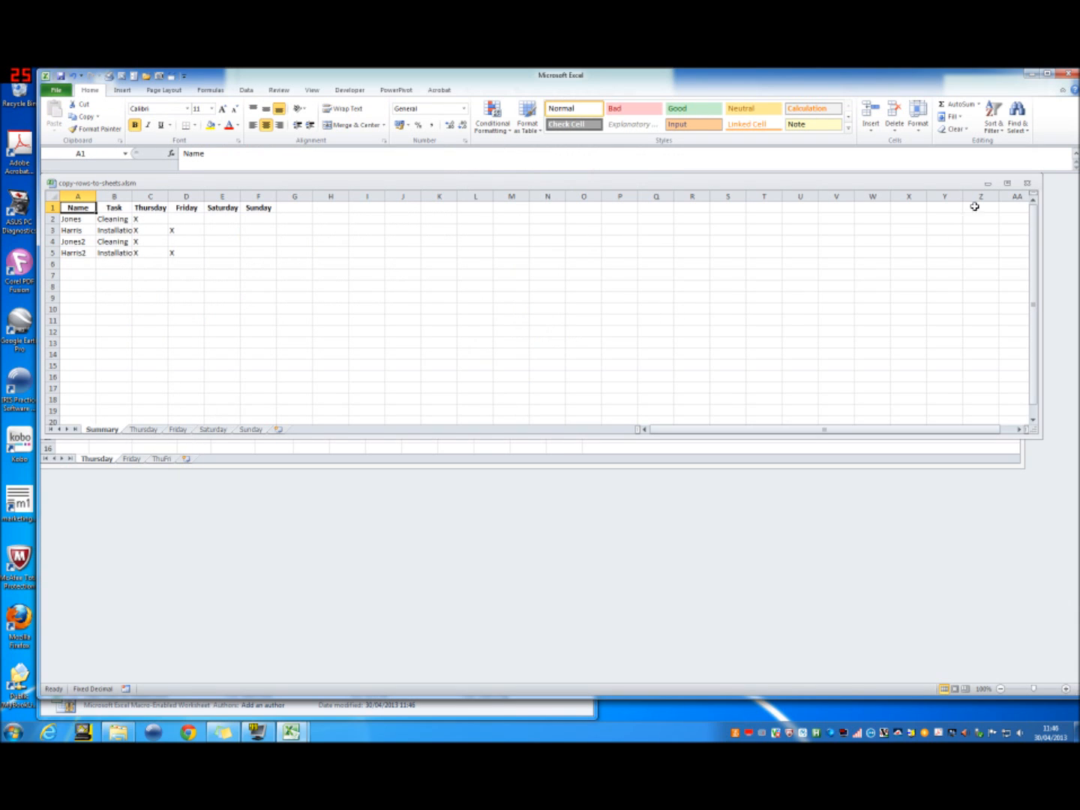
pyautogui.click(1028, 182)
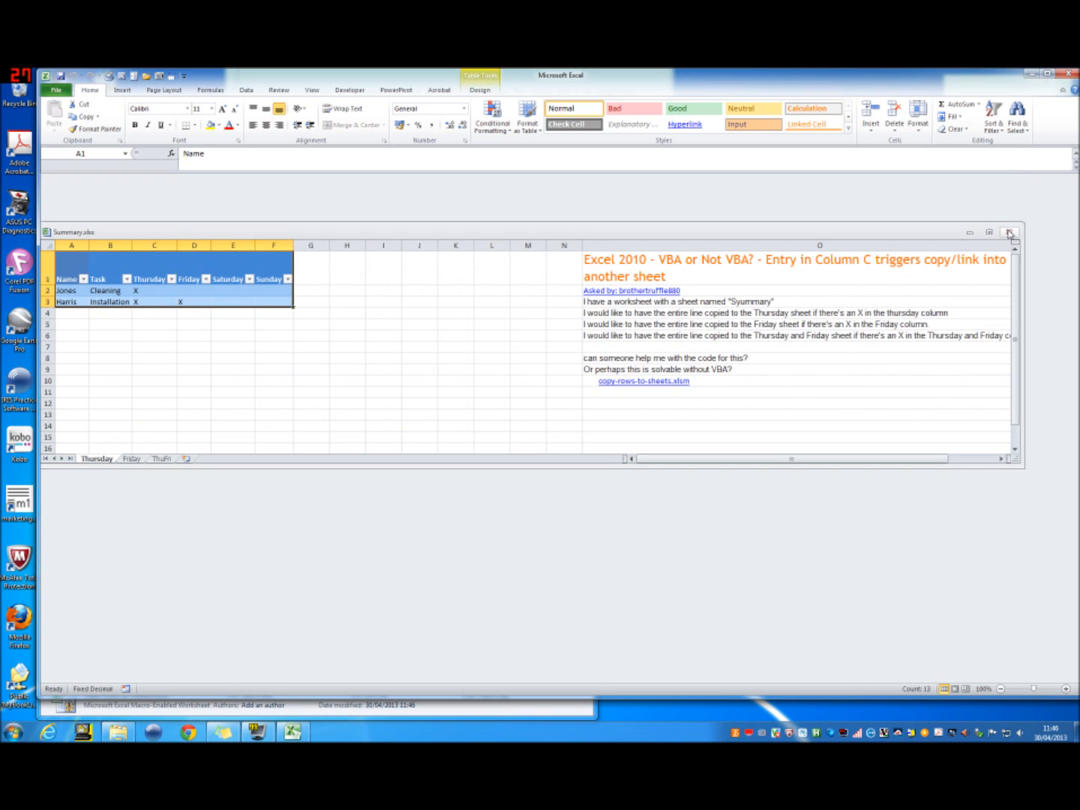
pyautogui.click(1009, 233)
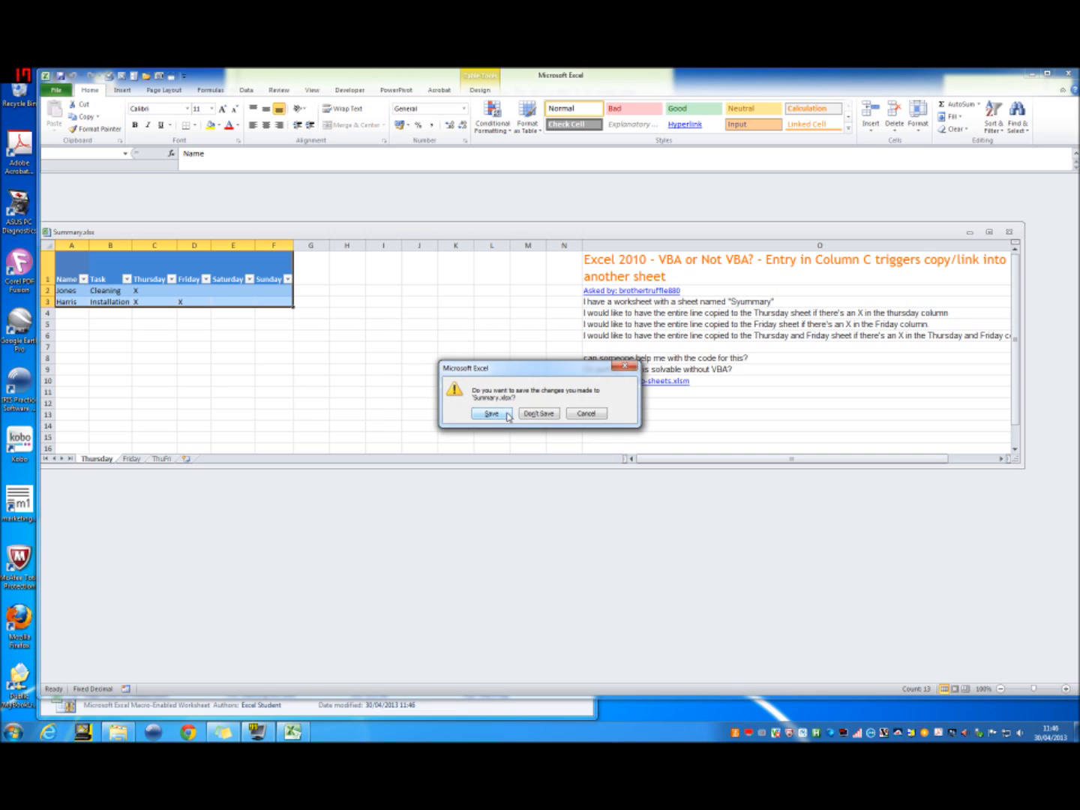
pyautogui.click(535, 415)
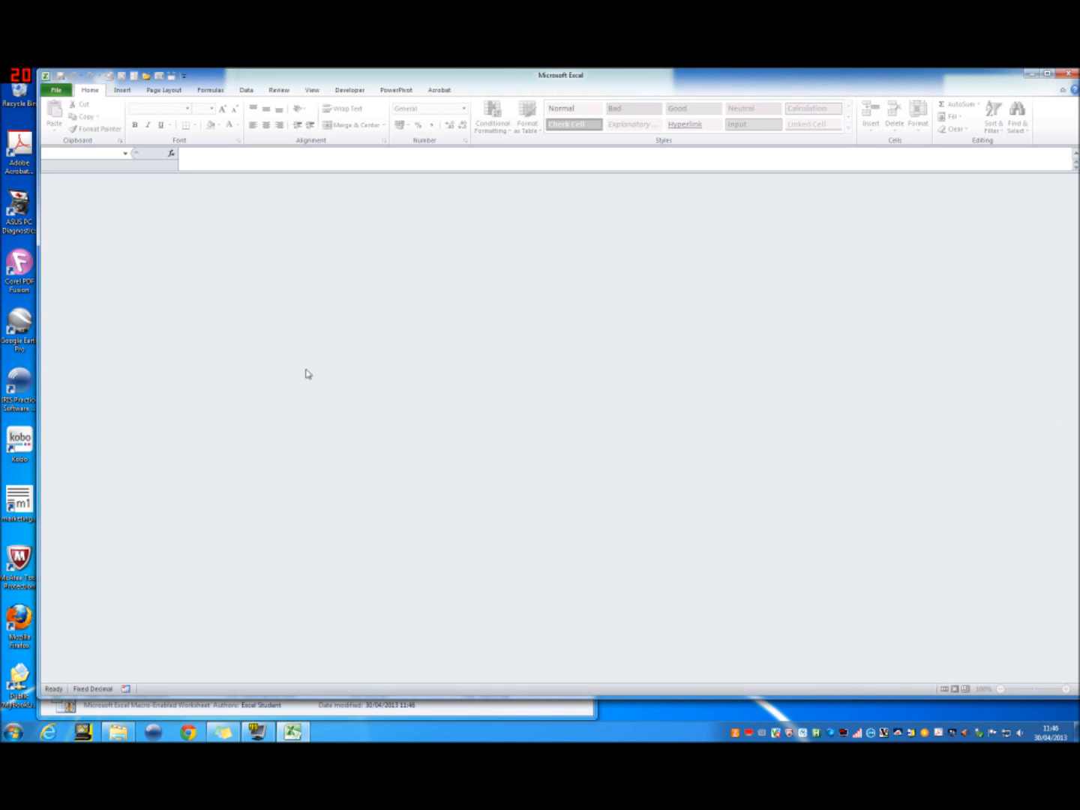
# Step: Reopen Summary.xlsx from the Documents folder so its queries refresh from the saved source workbook
pyautogui.click(60, 93)
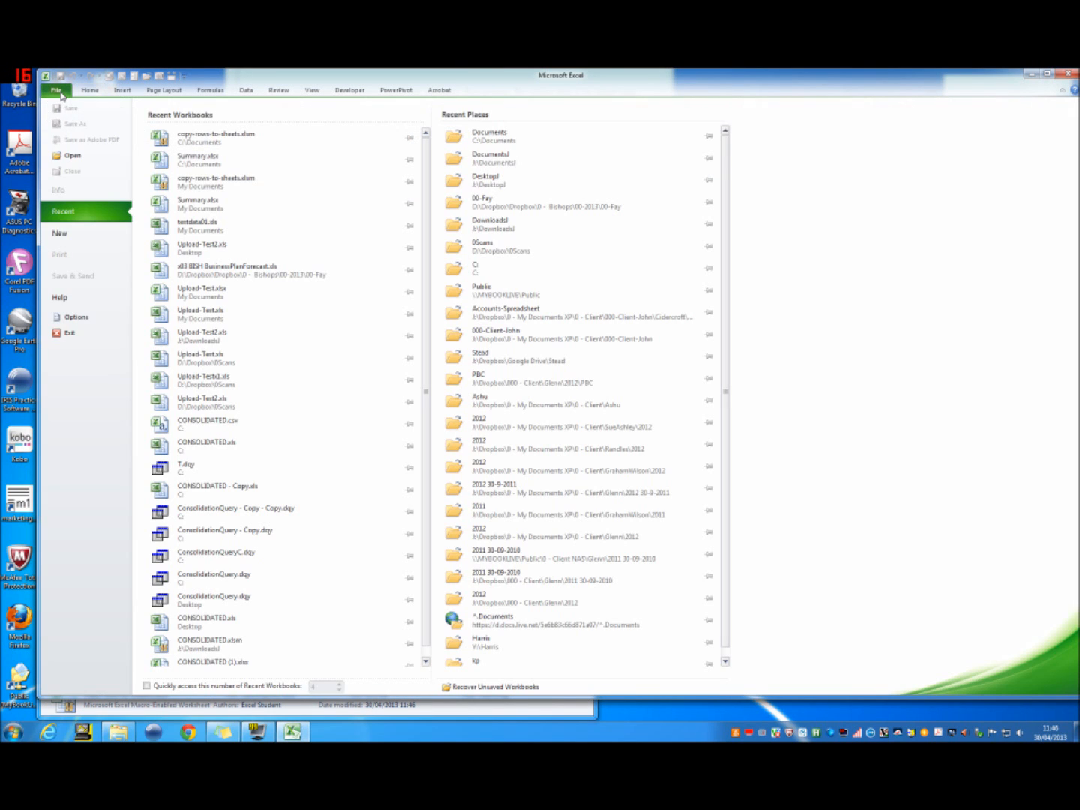
pyautogui.click(72, 155)
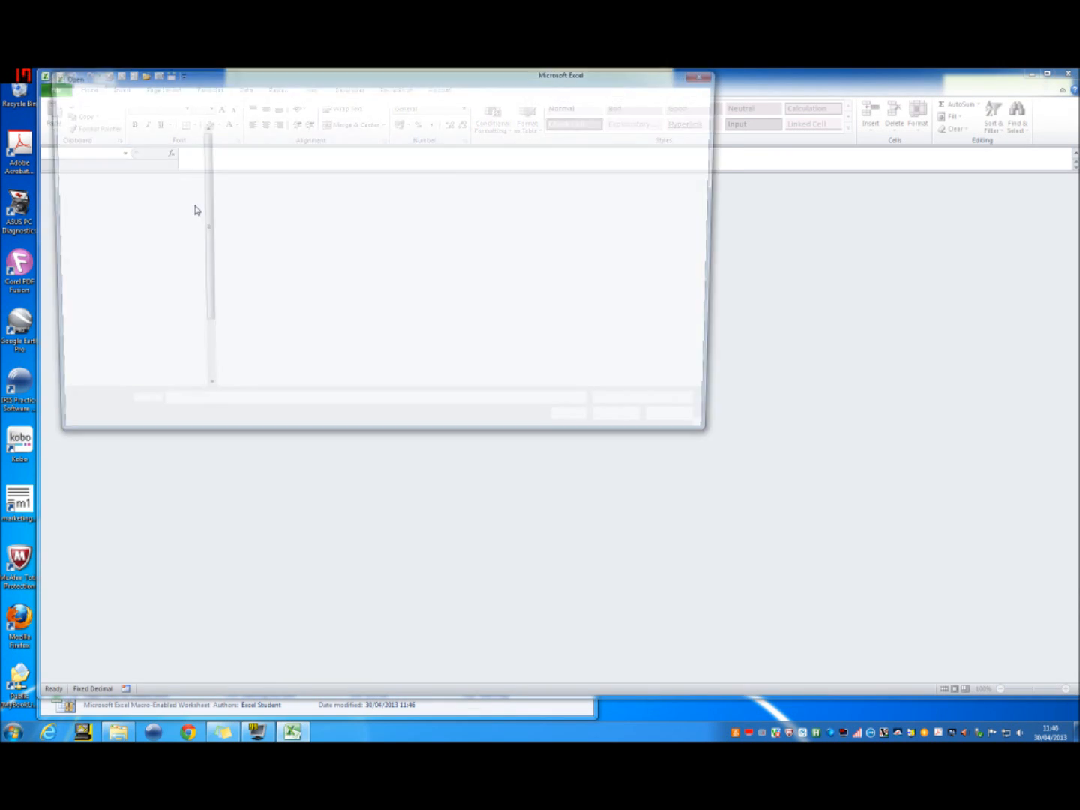
pyautogui.doubleClick(259, 159)
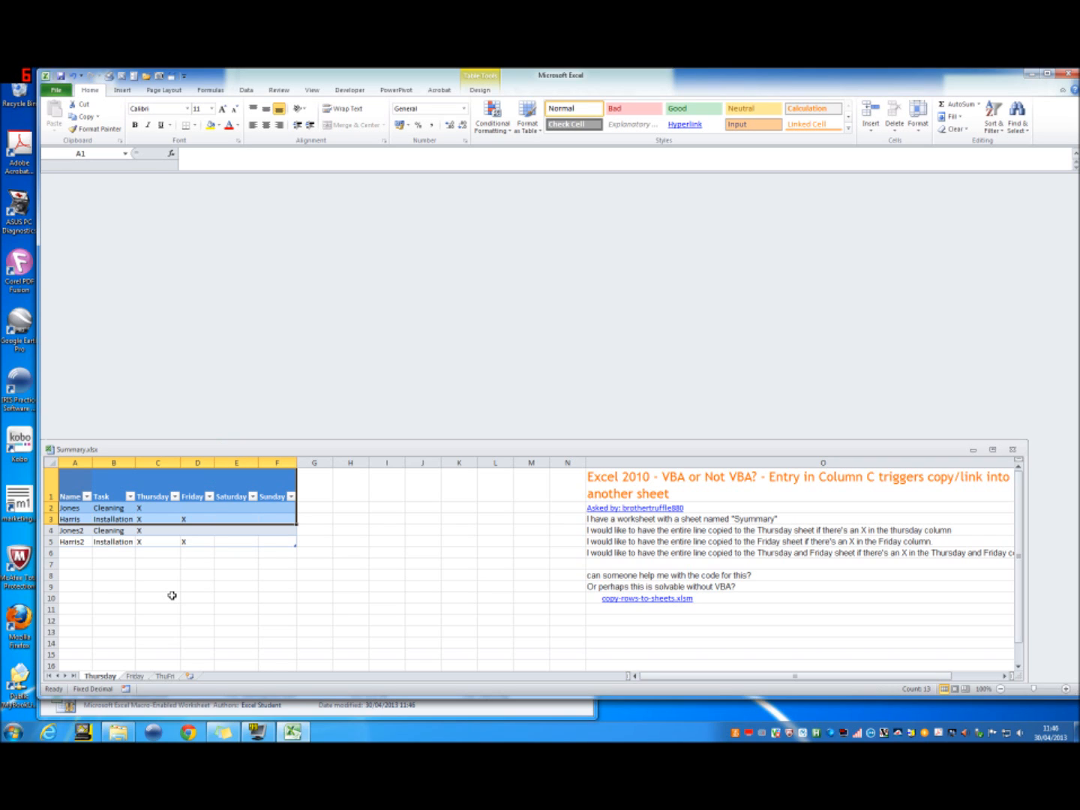
# Step: Examine the refreshed rows on the Friday and ThuFri sheets, comparing the two sheets with each other
pyautogui.click(142, 677)
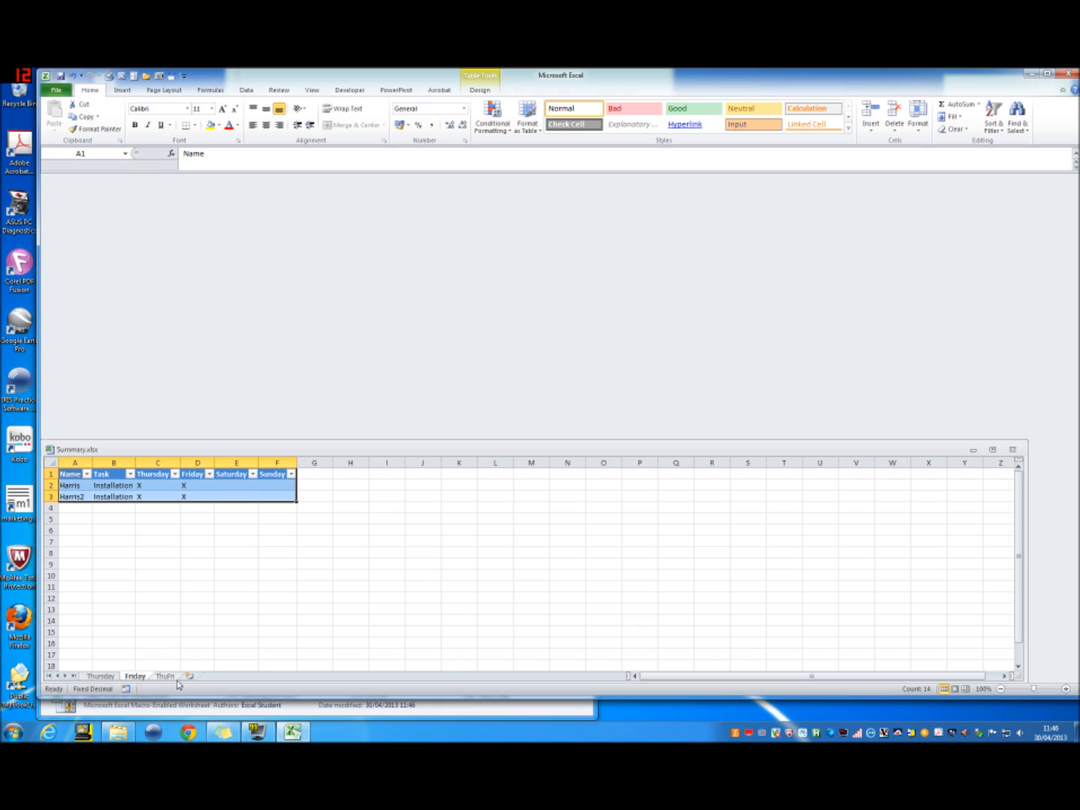
pyautogui.click(165, 678)
pyautogui.click(142, 678)
pyautogui.click(164, 677)
pyautogui.doubleClick(163, 678)
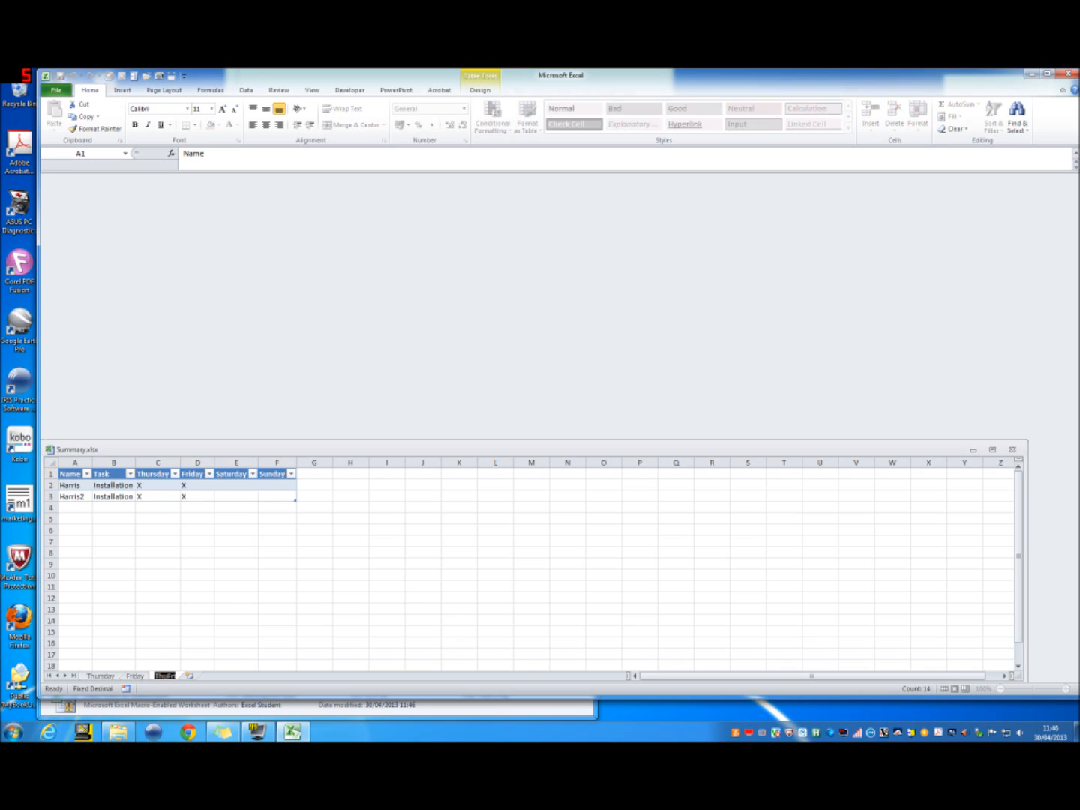
pyautogui.click(139, 678)
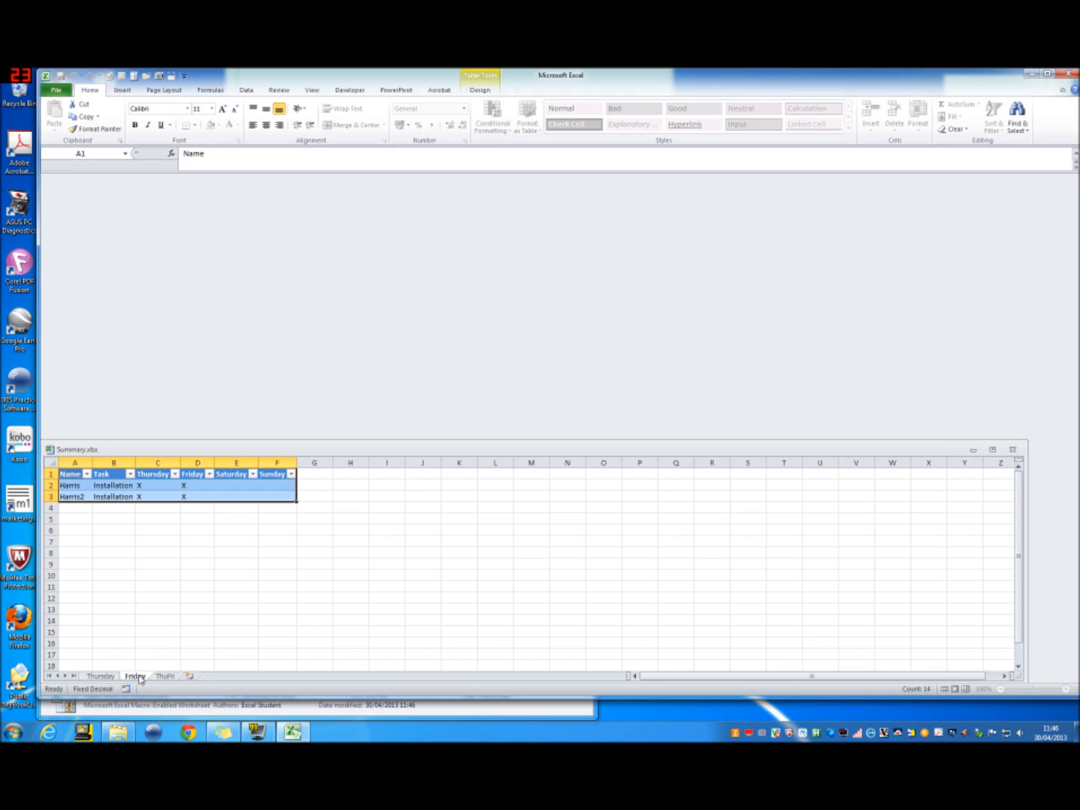
pyautogui.click(164, 679)
pyautogui.click(136, 677)
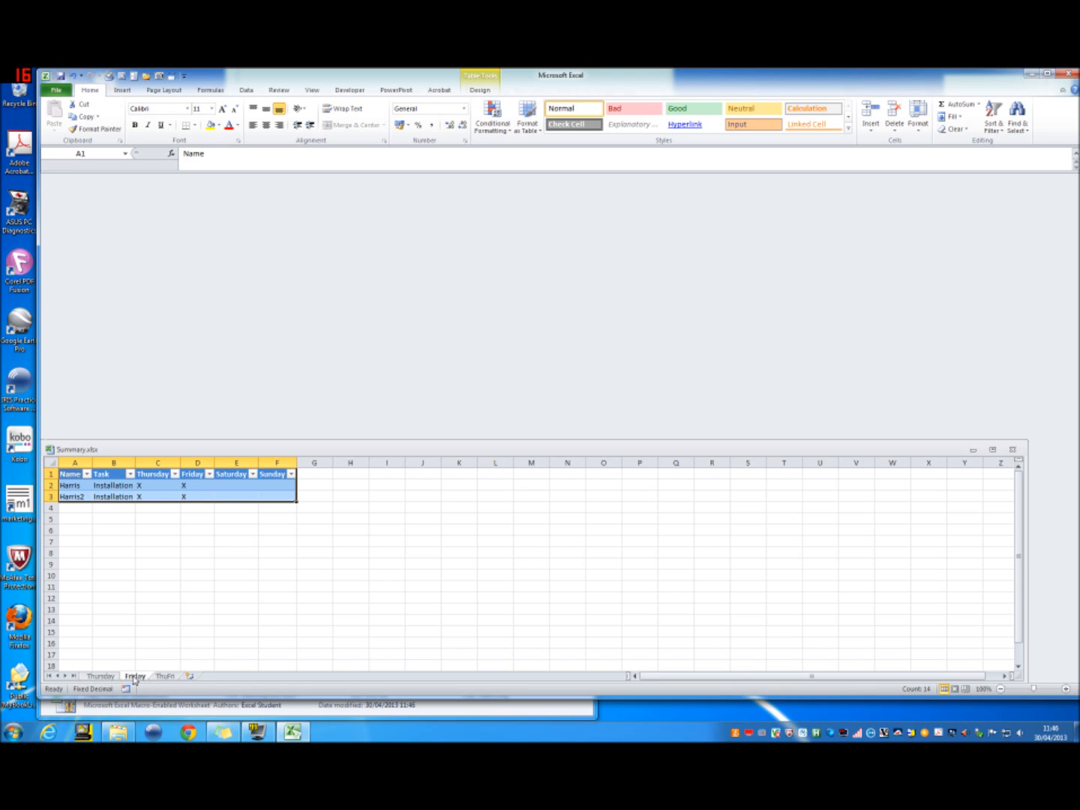
# Step: Compare the original rows 2 and 3 with added rows 4 and 5 on the Thursday sheet, and recheck Friday and ThuFri
pyautogui.click(114, 677)
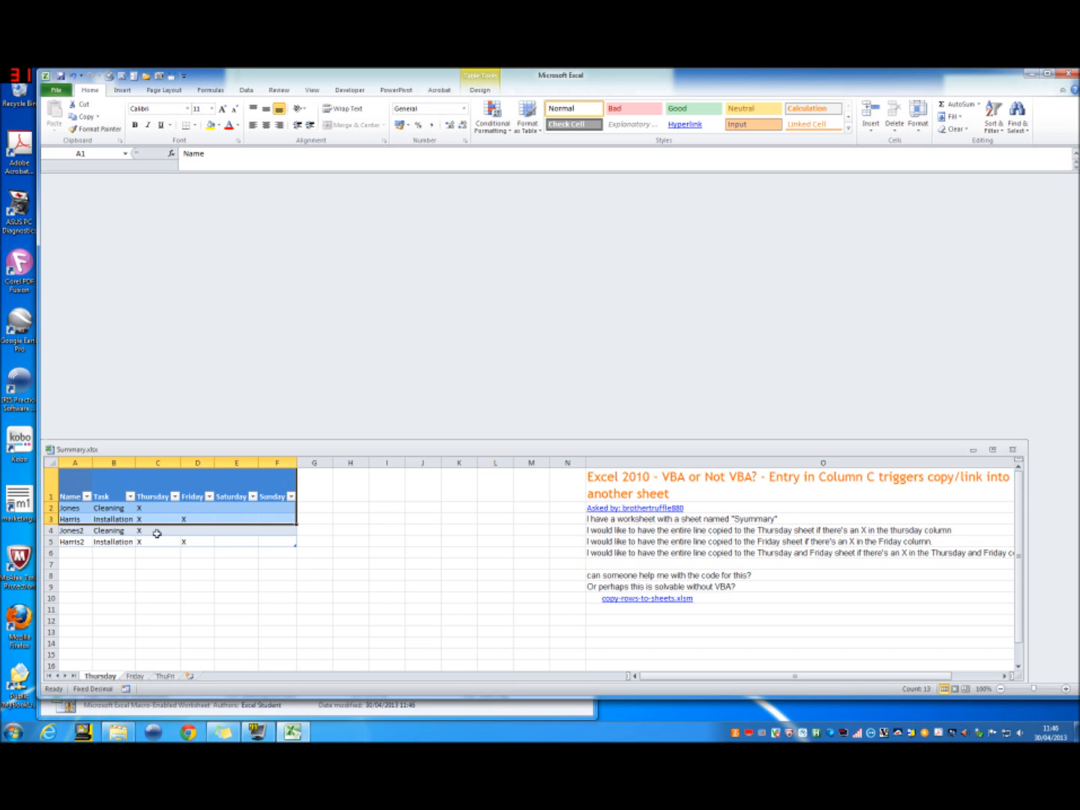
pyautogui.click(95, 519)
pyautogui.moveTo(86, 509); pyautogui.dragTo(209, 521)
pyautogui.click(81, 533)
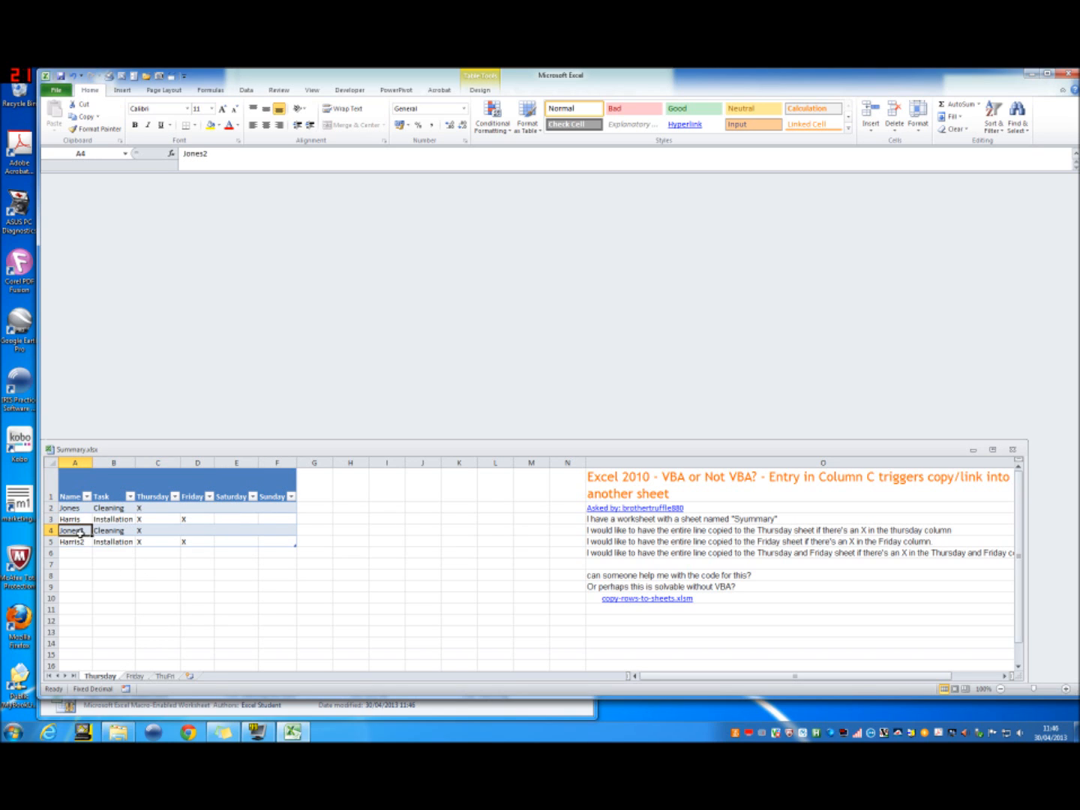
pyautogui.moveTo(81, 533); pyautogui.dragTo(191, 542)
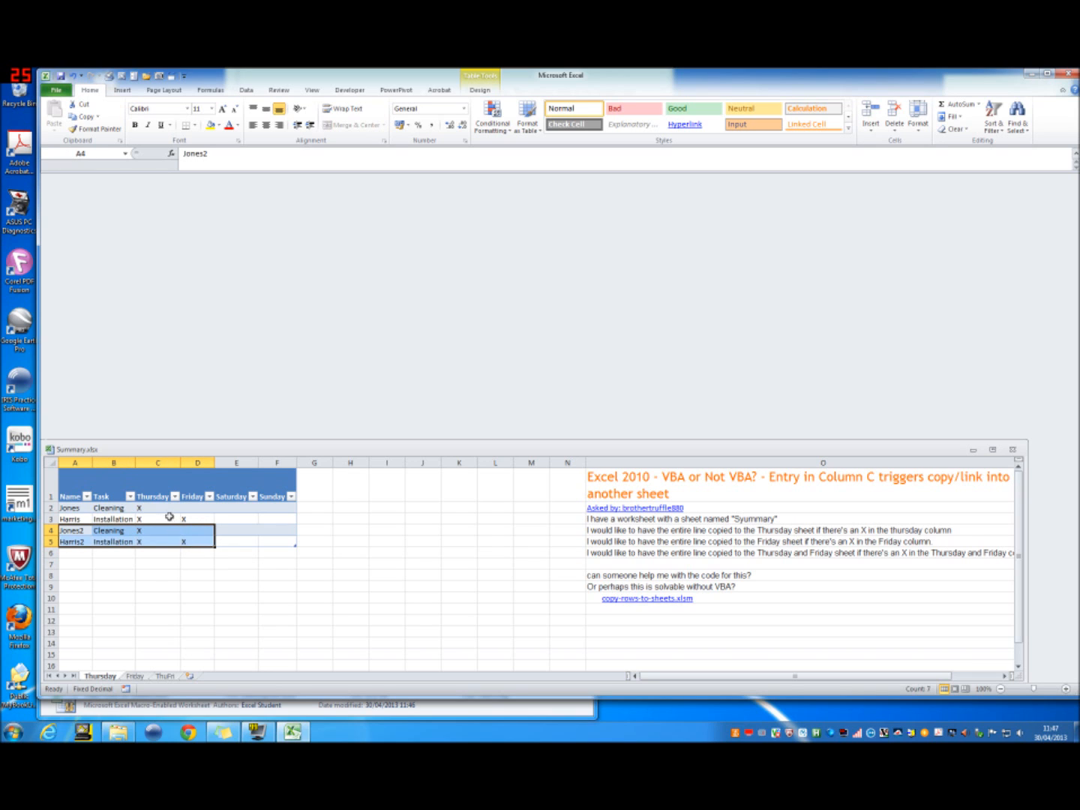
pyautogui.click(138, 676)
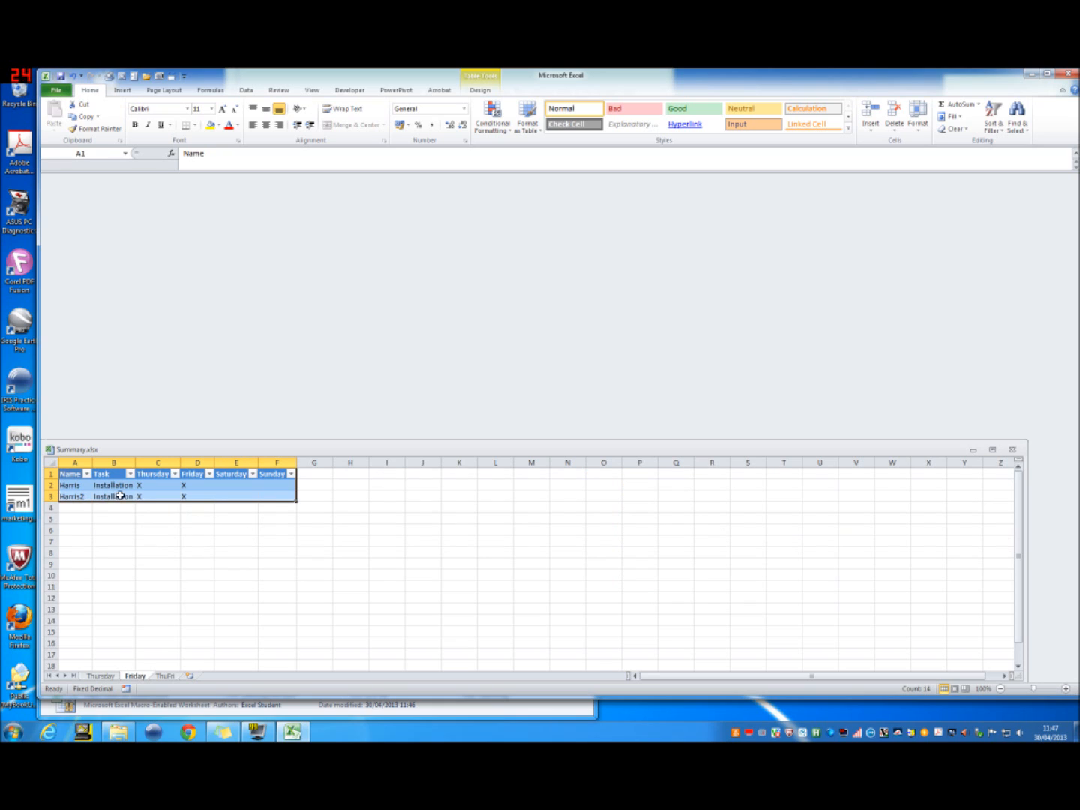
pyautogui.click(163, 676)
pyautogui.click(99, 677)
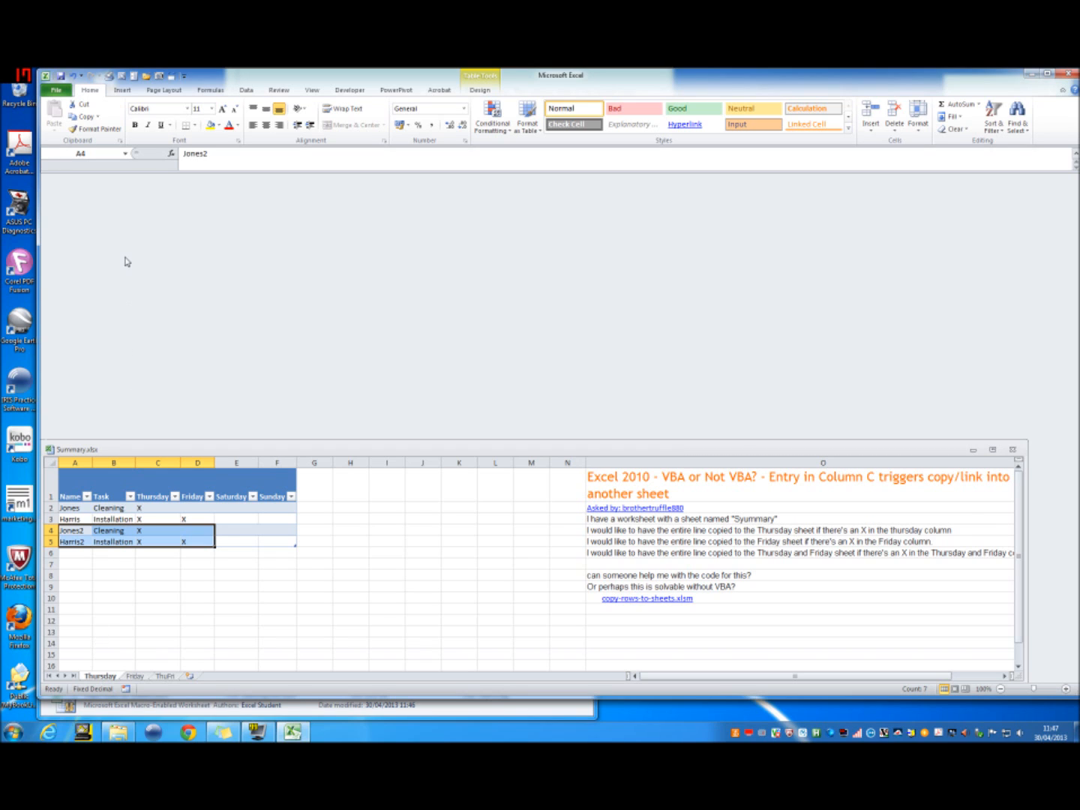
pyautogui.click(76, 516)
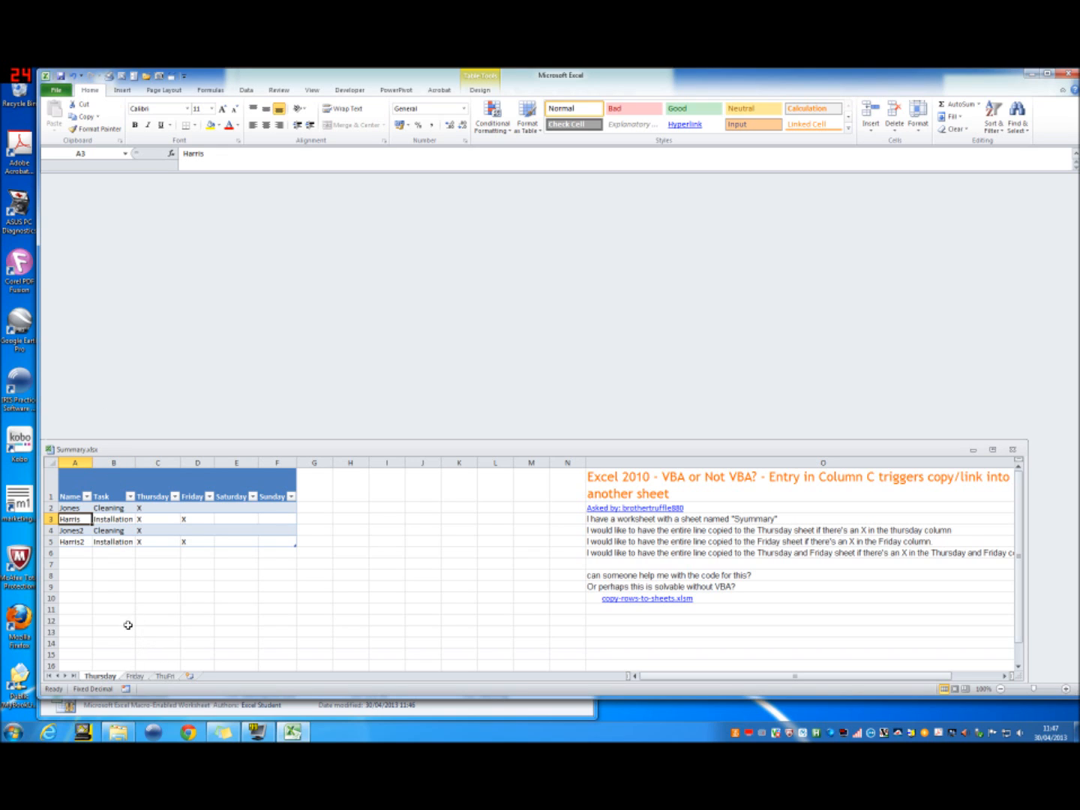
# Step: Browse the Documents folder with all file types listed to inspect the saved query files, without opening any file
pyautogui.click(56, 90)
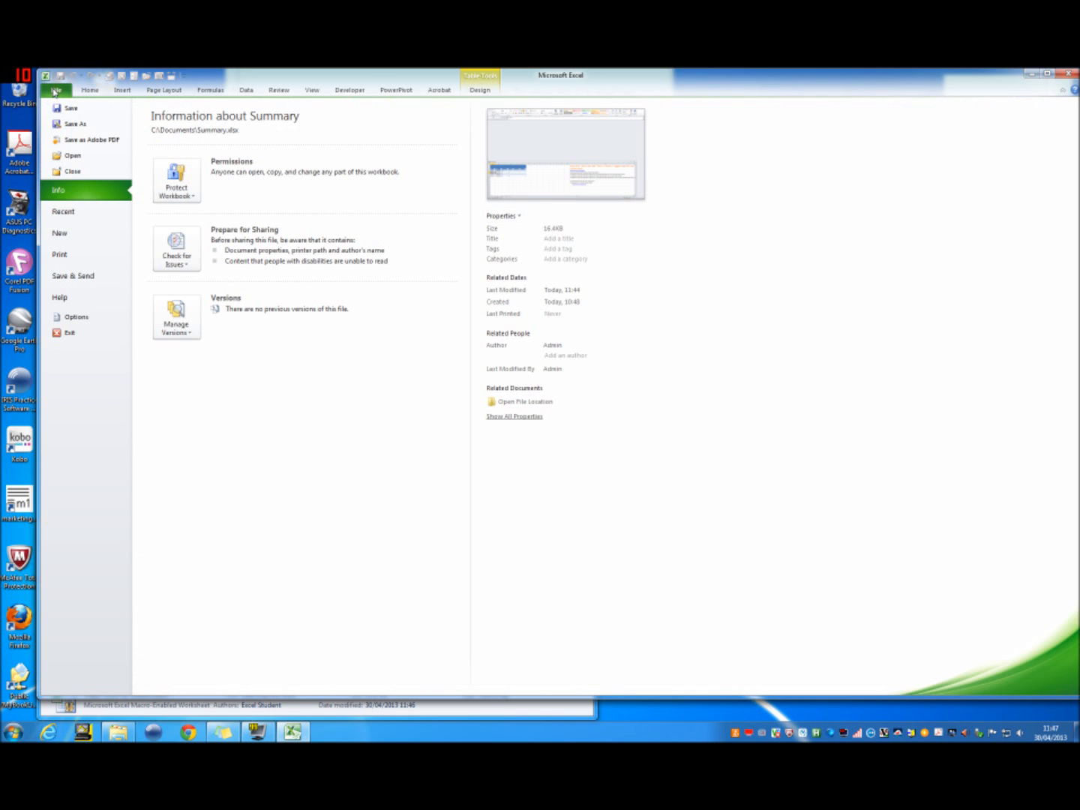
pyautogui.click(88, 154)
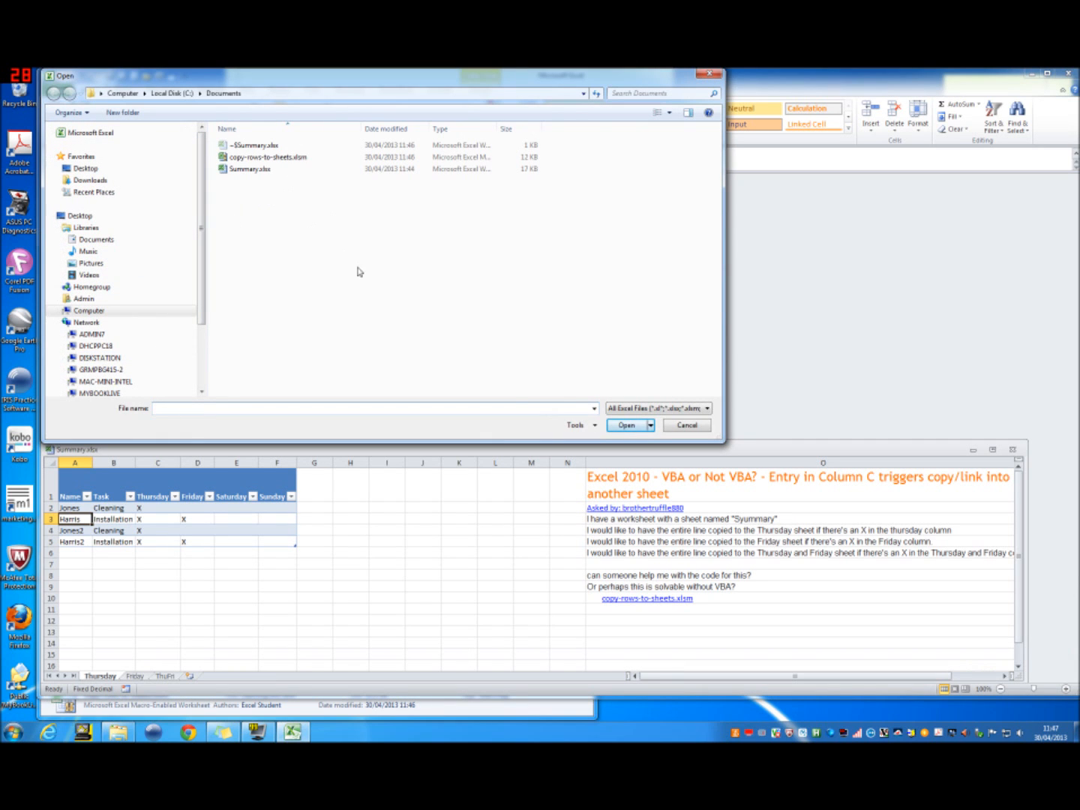
pyautogui.click(686, 408)
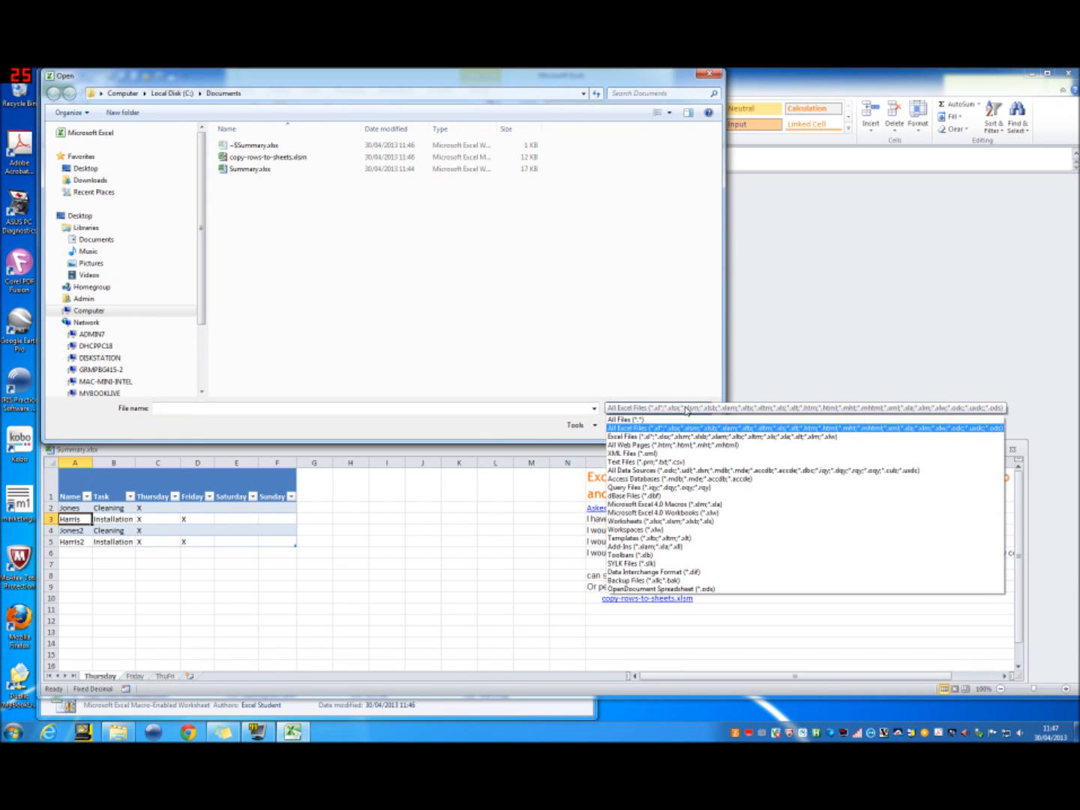
pyautogui.click(677, 420)
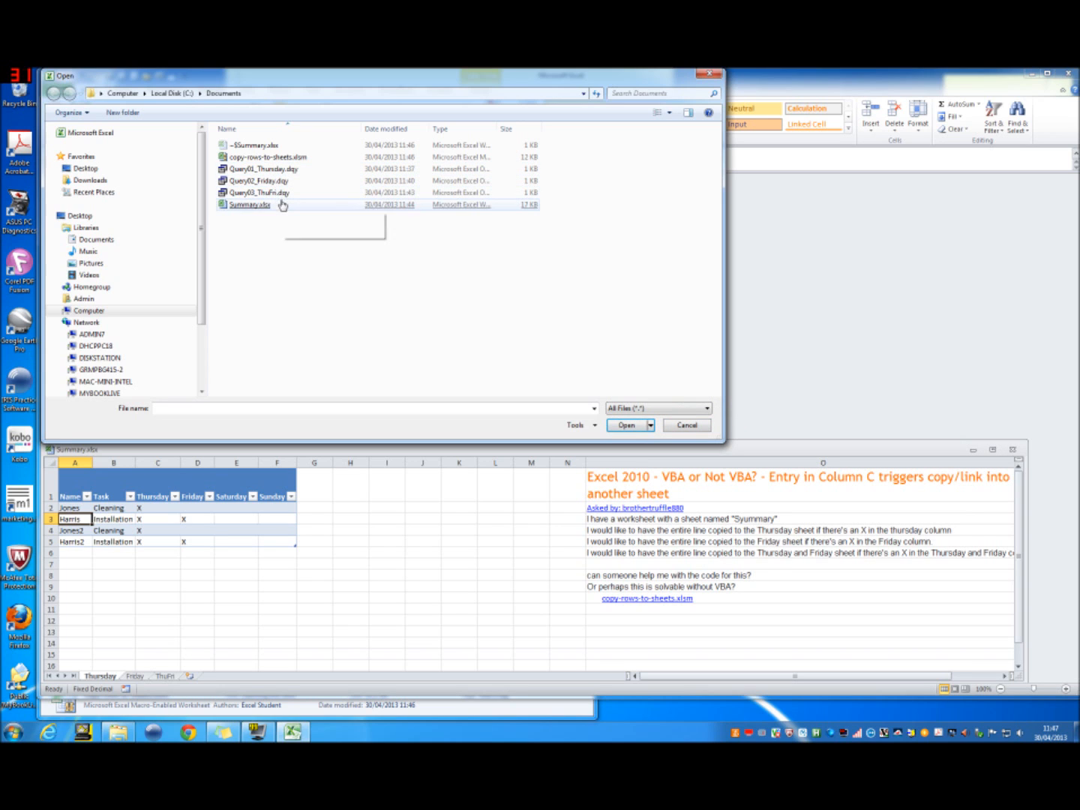
pyautogui.click(282, 204)
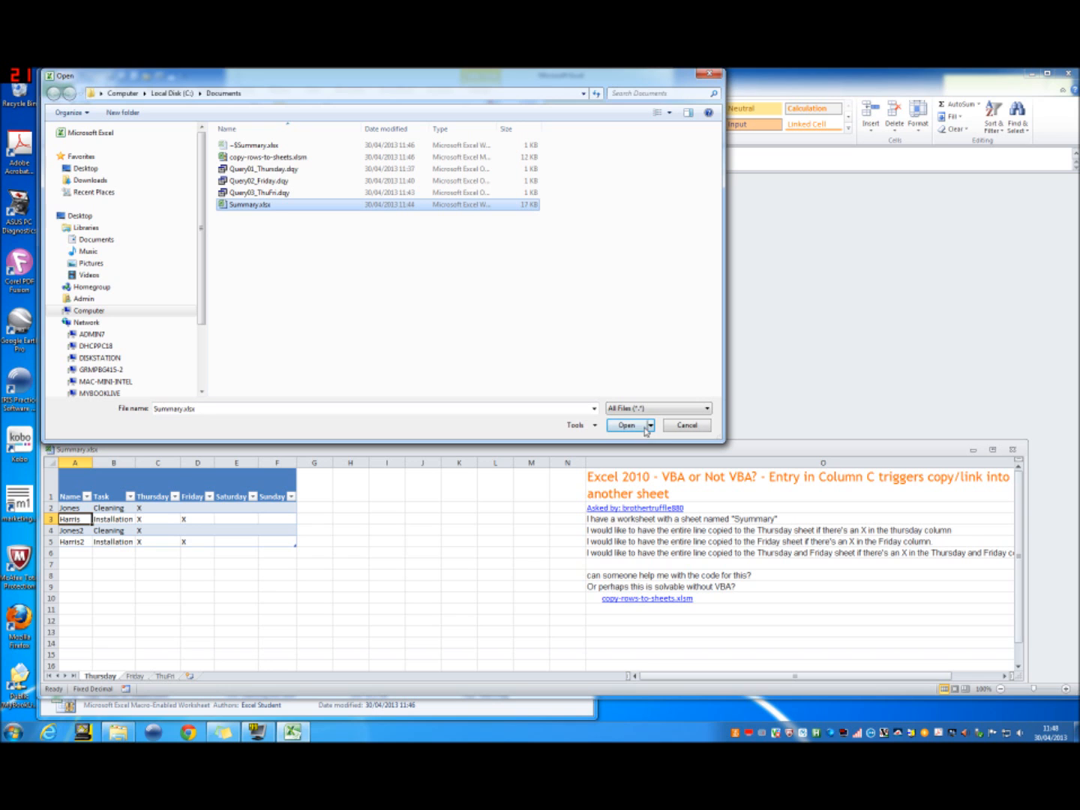
pyautogui.click(686, 426)
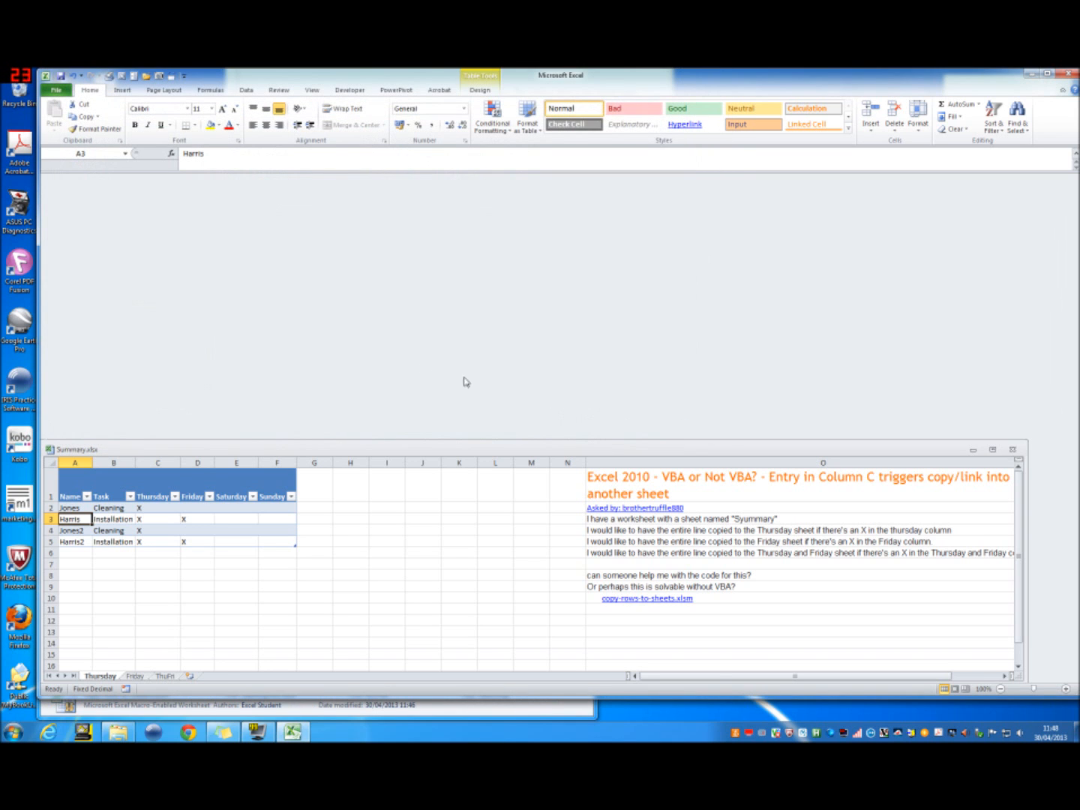